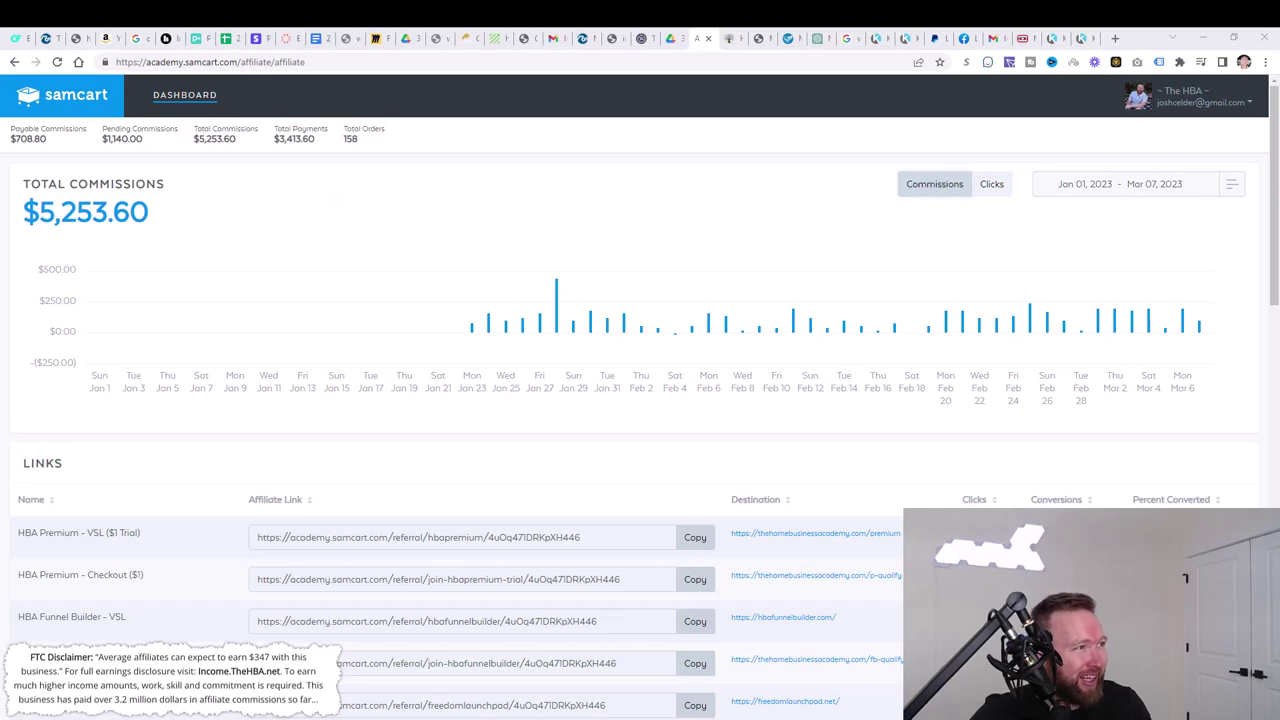
- Cycle through the open tabs and settle on the Emerson Magic Content Machine page, scrolled to the top
{"action": "left_click", "coordinate": [728, 40]}
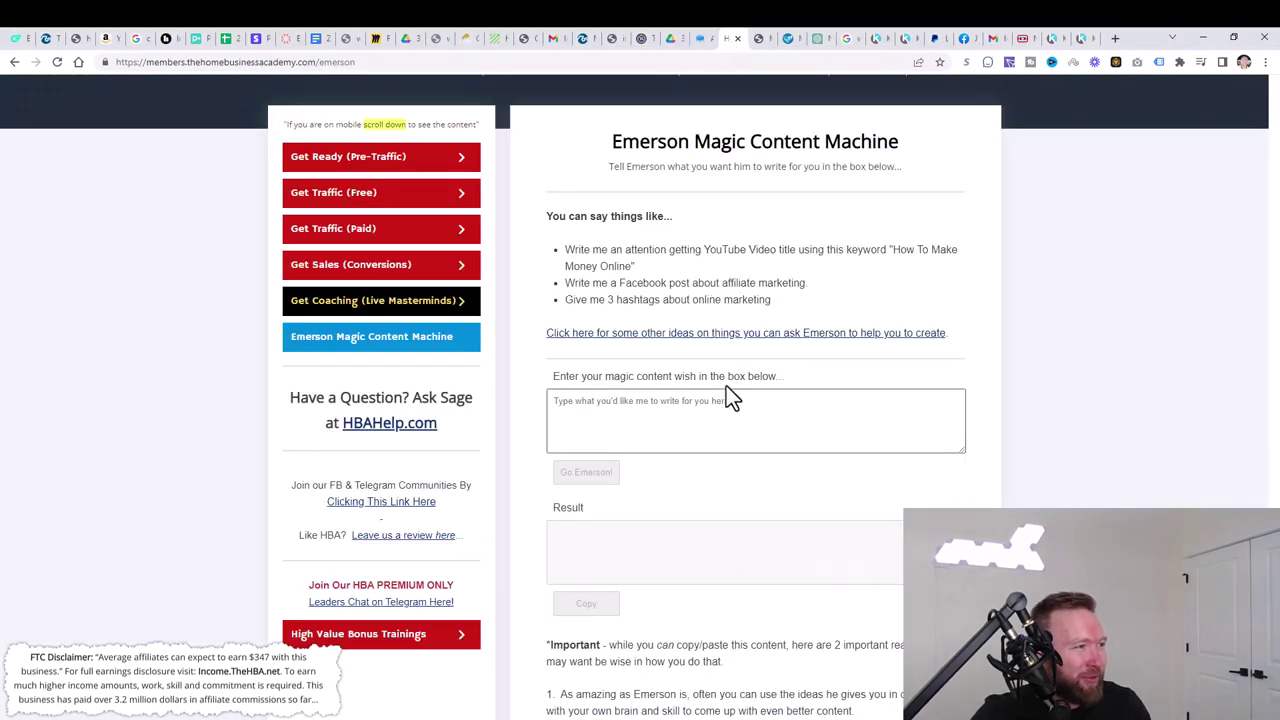
{"action": "left_click", "coordinate": [762, 39]}
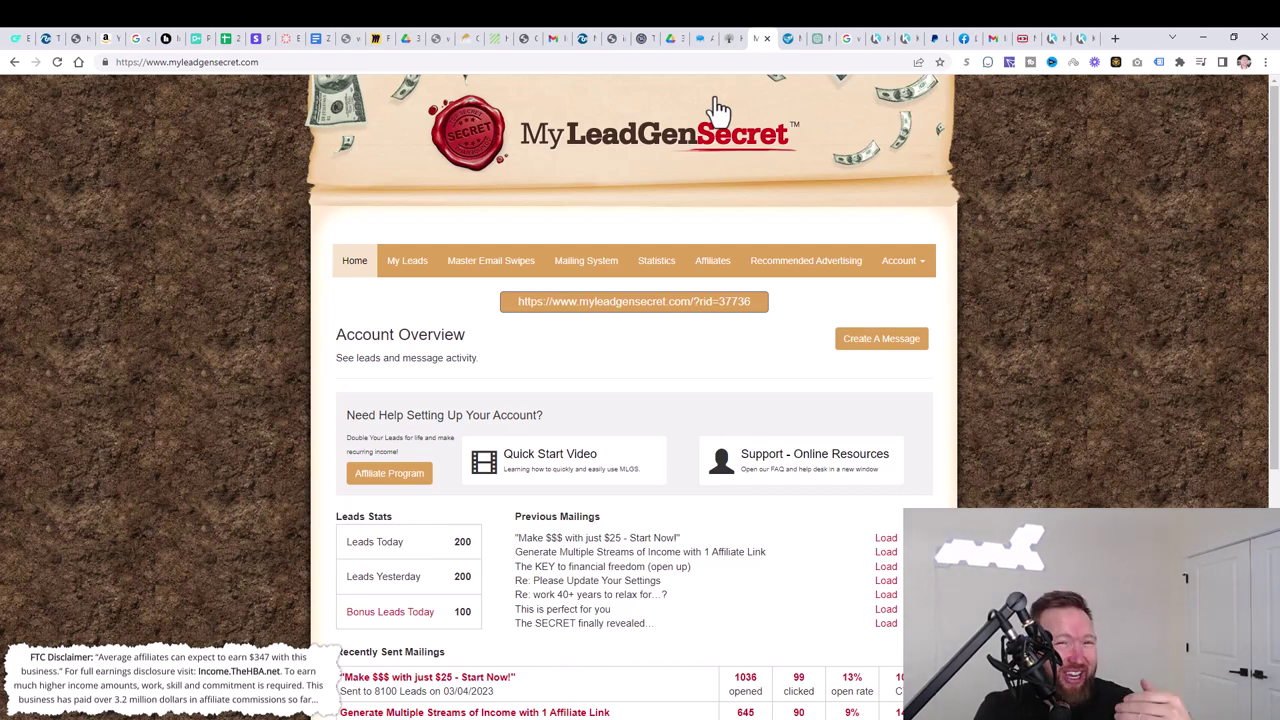
{"action": "left_click", "coordinate": [700, 38]}
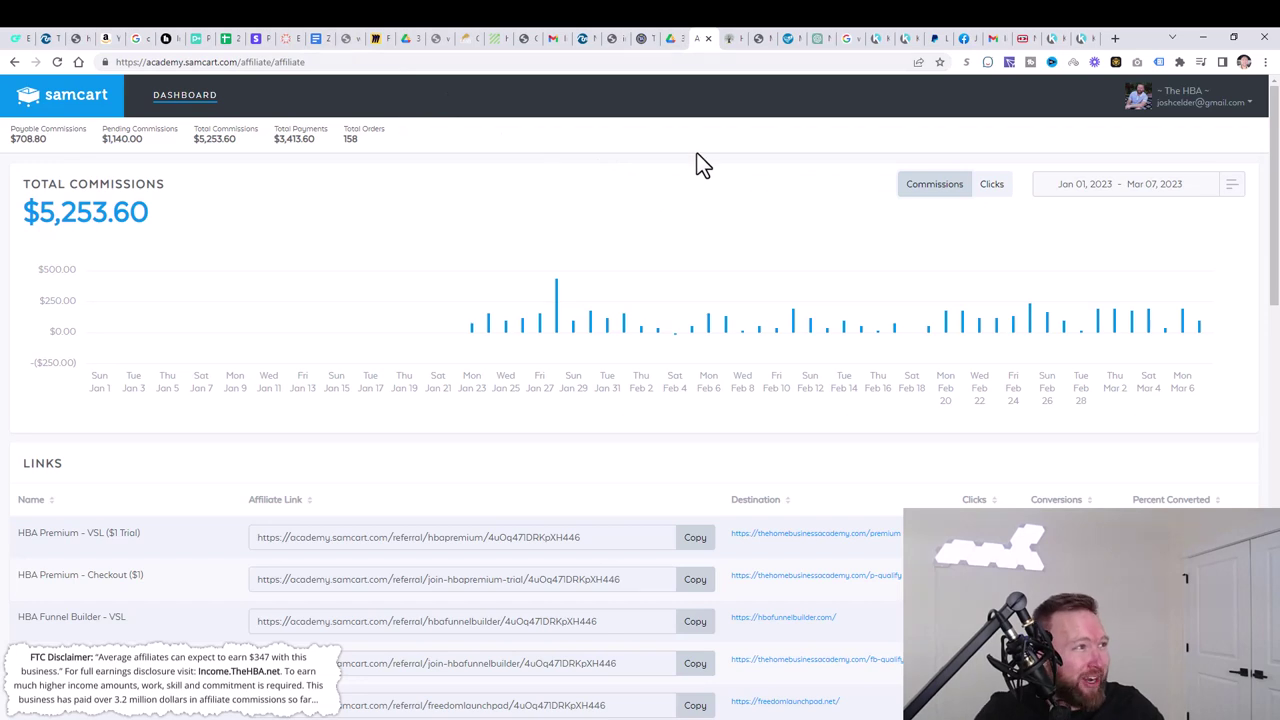
{"action": "left_click", "coordinate": [731, 42]}
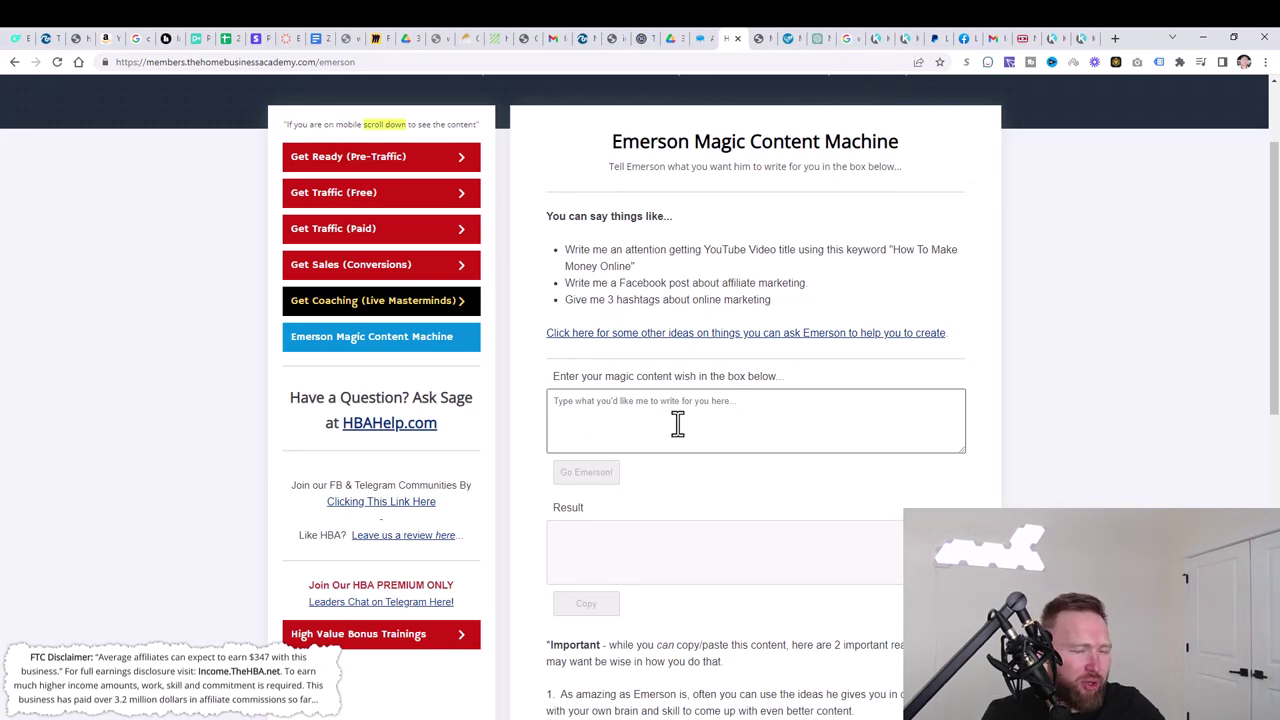
{"action": "scroll", "coordinate": [654, 386], "scroll_direction": "up", "scroll_amount": 2}
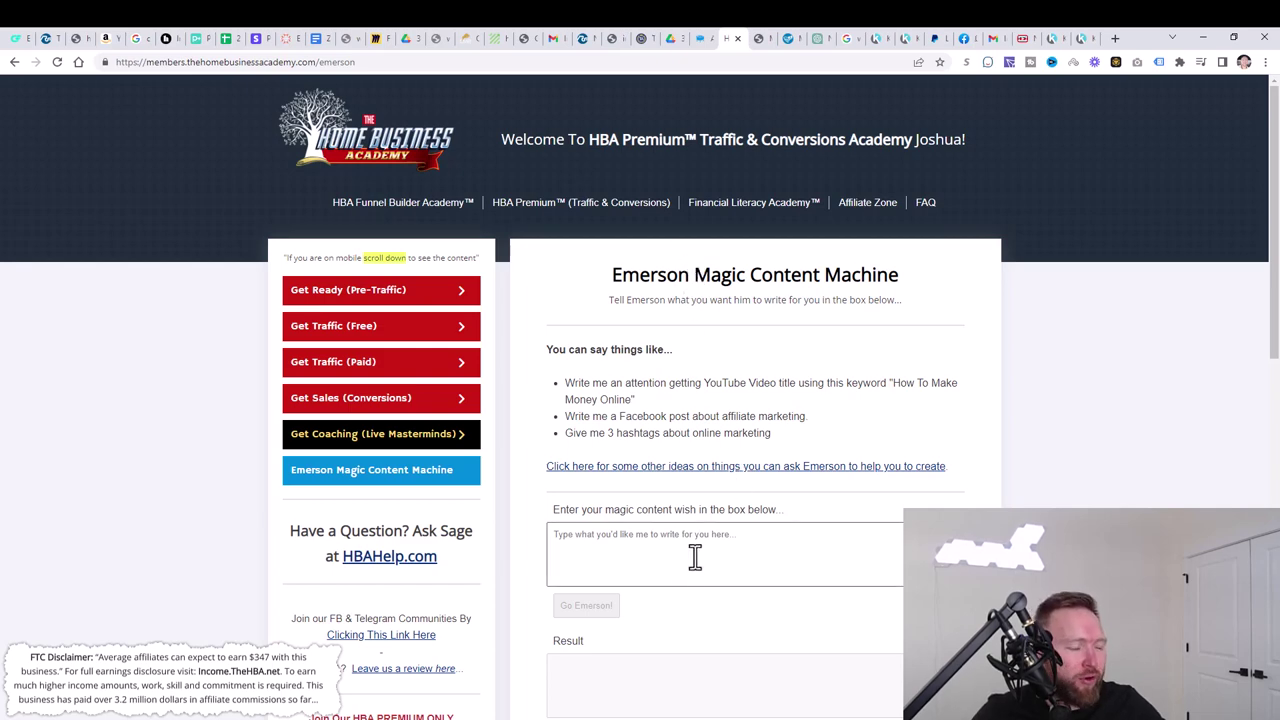
- Review the All In One Digital Business sales page and choose 'YES... I Want Access For Just $25!'
{"action": "mouse_move", "coordinate": [668, 719]}
{"action": "left_click", "coordinate": [668, 690]}
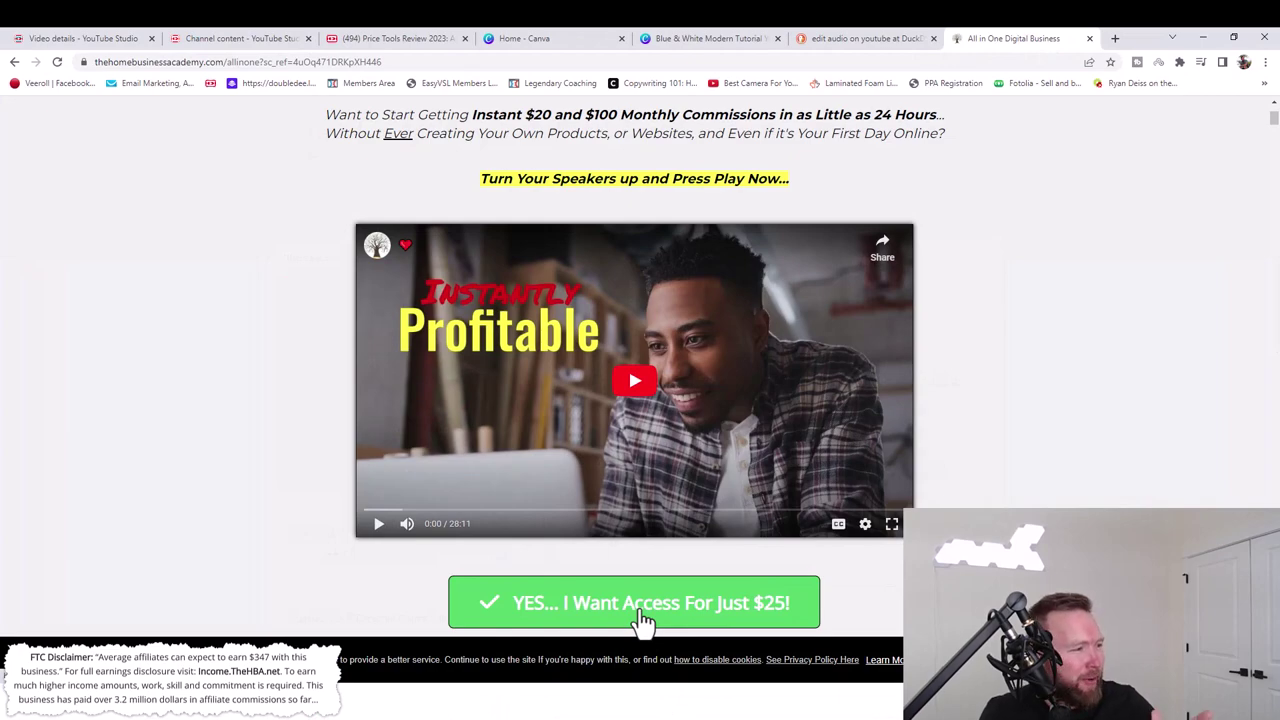
{"action": "scroll", "coordinate": [694, 374], "scroll_direction": "up", "scroll_amount": 2}
{"action": "scroll", "coordinate": [686, 351], "scroll_direction": "down", "scroll_amount": 3}
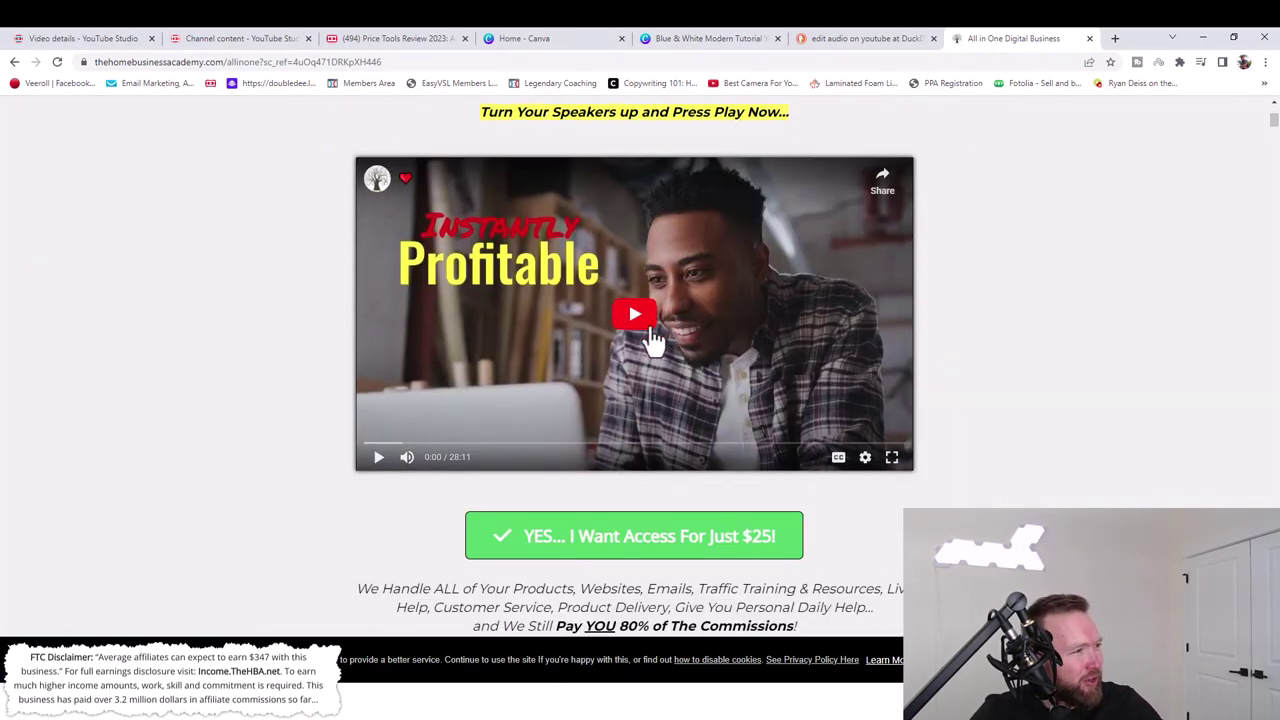
{"action": "scroll", "coordinate": [636, 322], "scroll_direction": "down", "scroll_amount": 10}
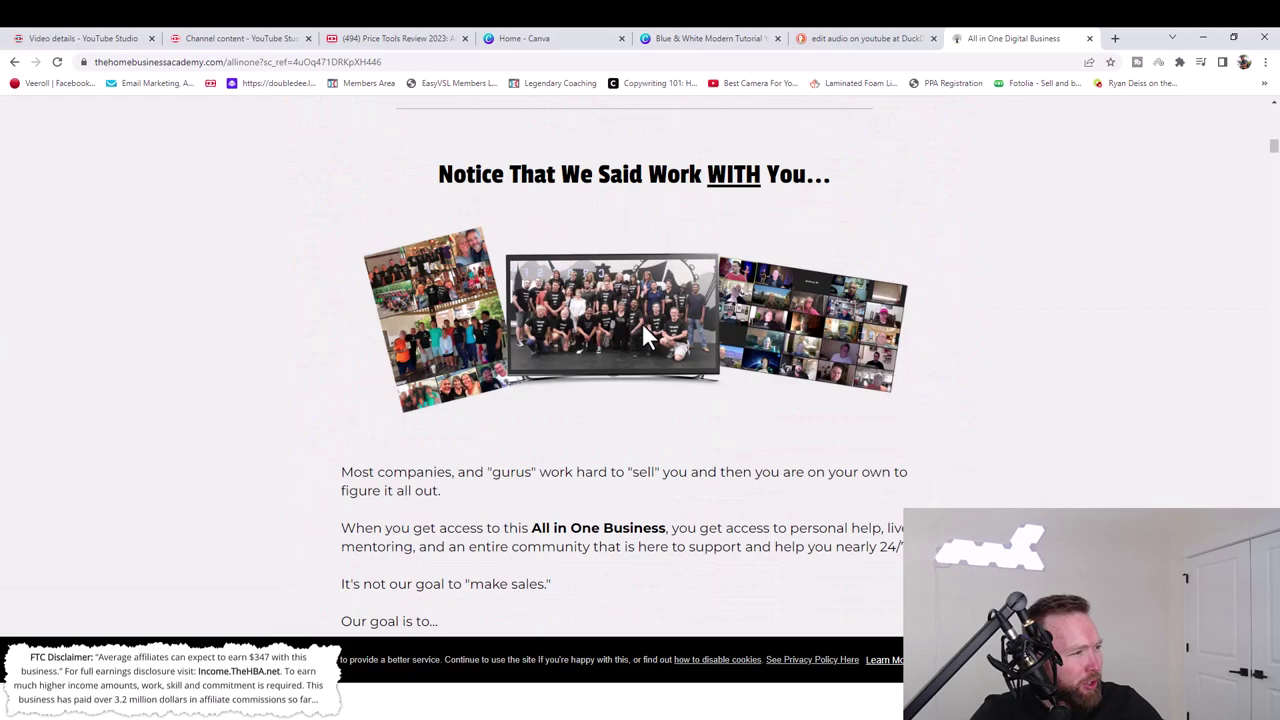
{"action": "scroll", "coordinate": [642, 322], "scroll_direction": "down", "scroll_amount": 15}
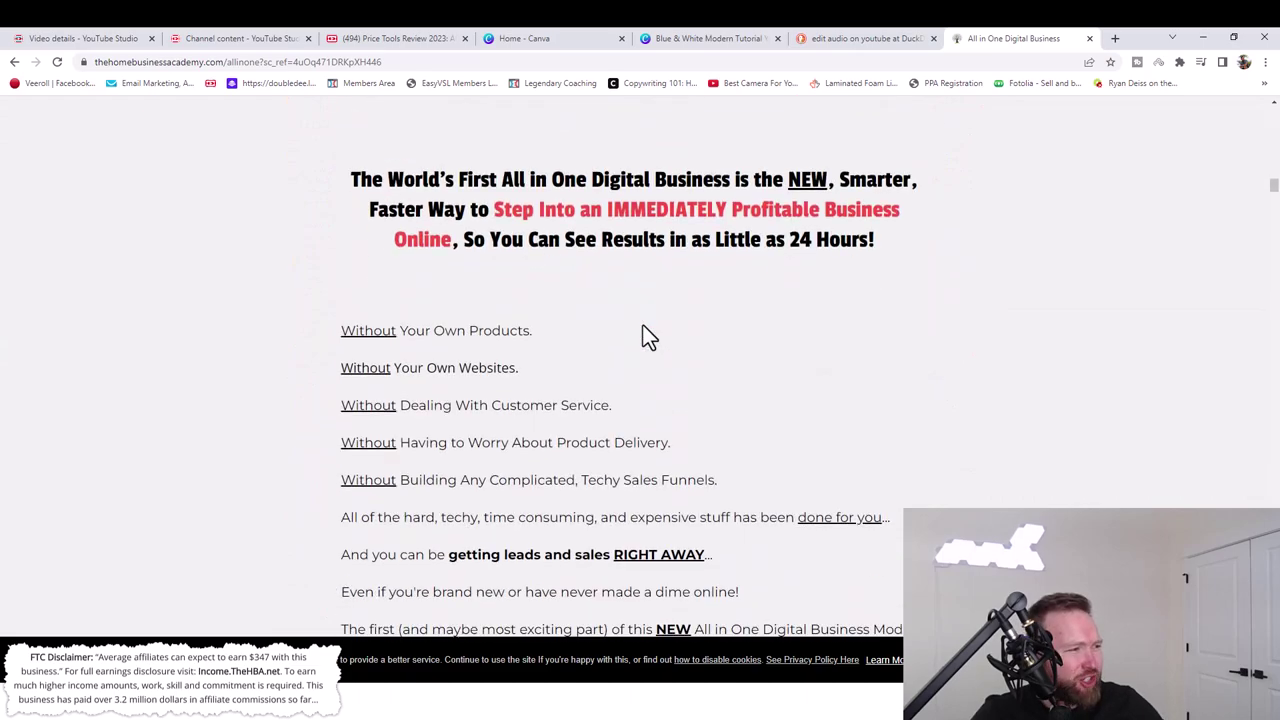
{"action": "scroll", "coordinate": [643, 325], "scroll_direction": "down", "scroll_amount": 15}
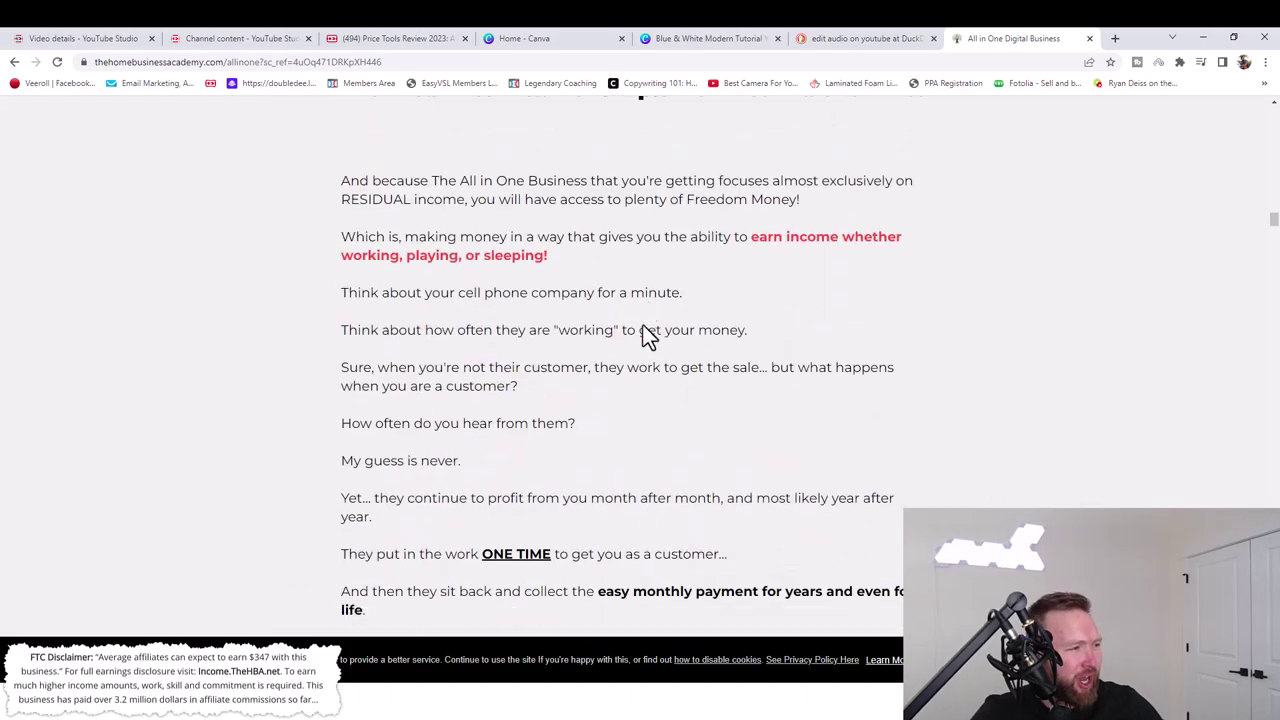
{"action": "scroll", "coordinate": [643, 325], "scroll_direction": "down", "scroll_amount": 15}
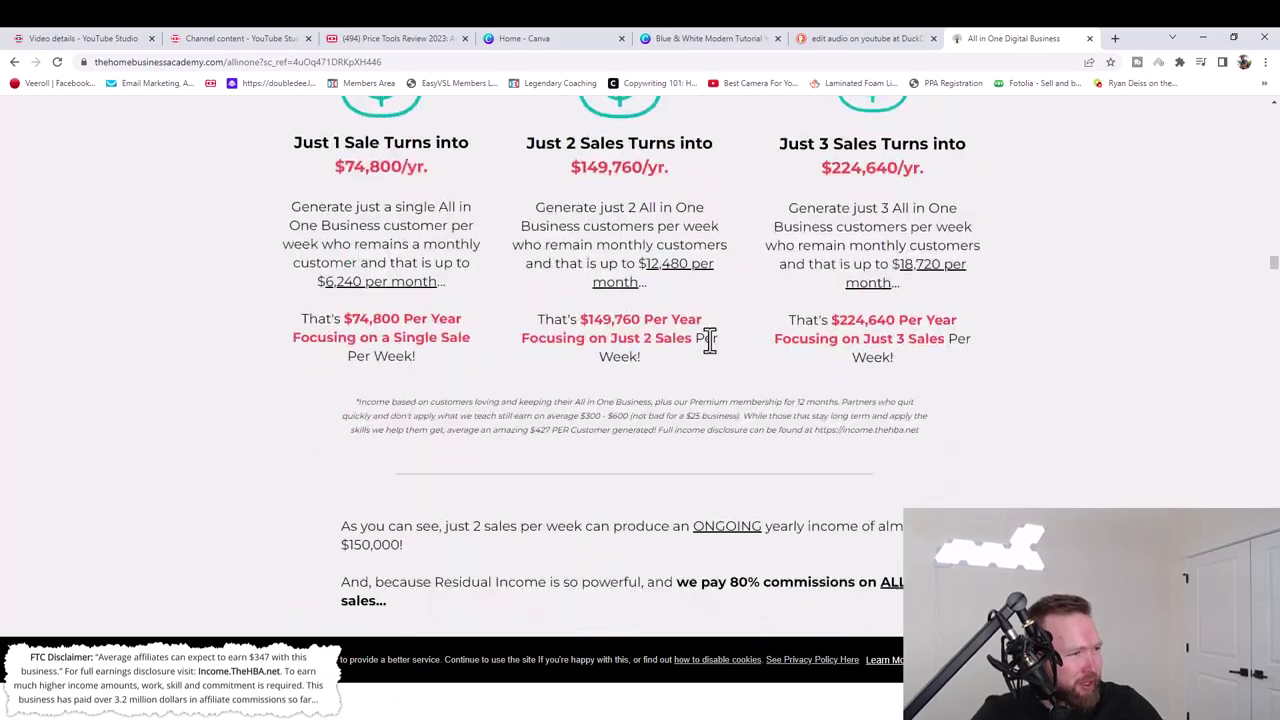
{"action": "scroll", "coordinate": [893, 380], "scroll_direction": "up", "scroll_amount": 15}
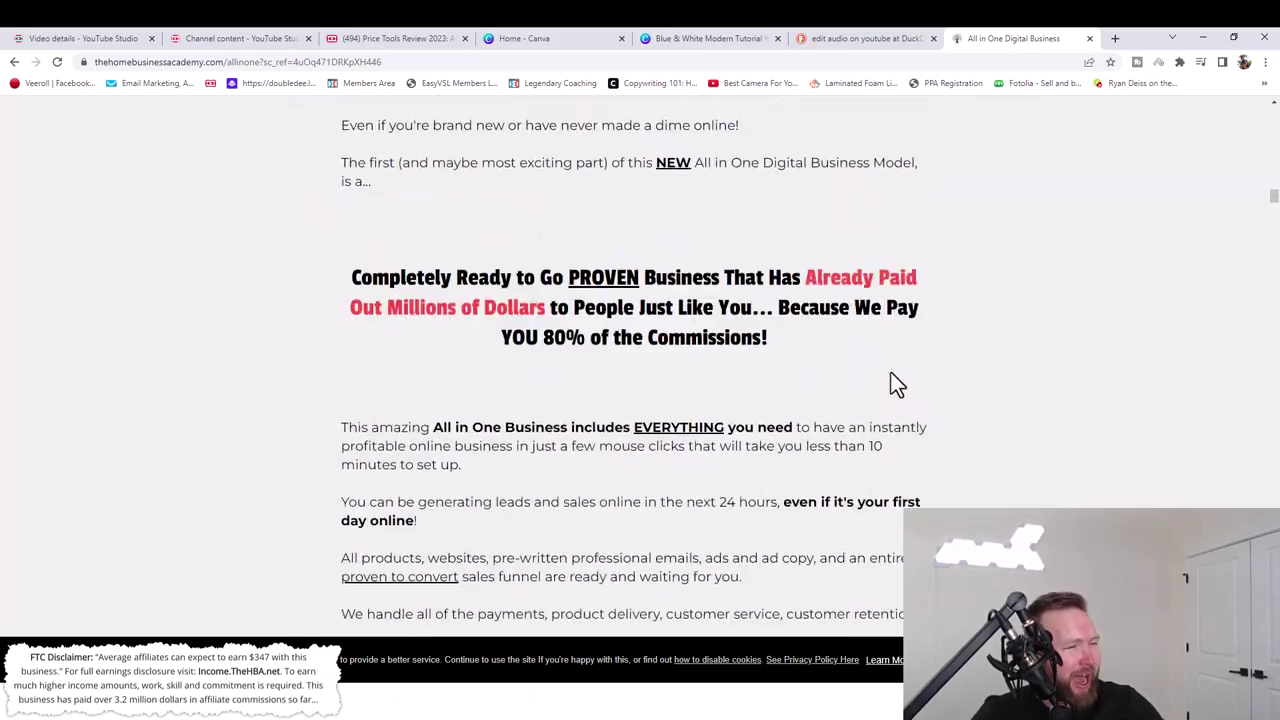
{"action": "scroll", "coordinate": [895, 383], "scroll_direction": "up", "scroll_amount": 15}
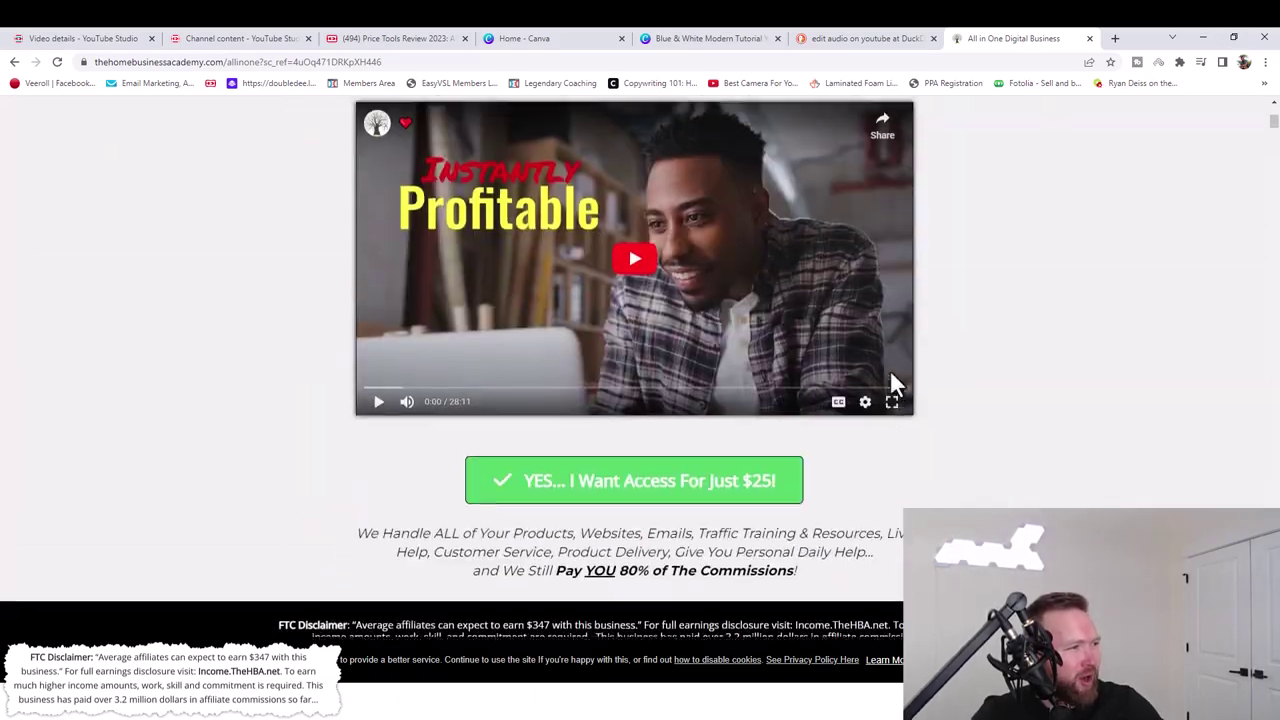
{"action": "scroll", "coordinate": [691, 415], "scroll_direction": "down", "scroll_amount": 1}
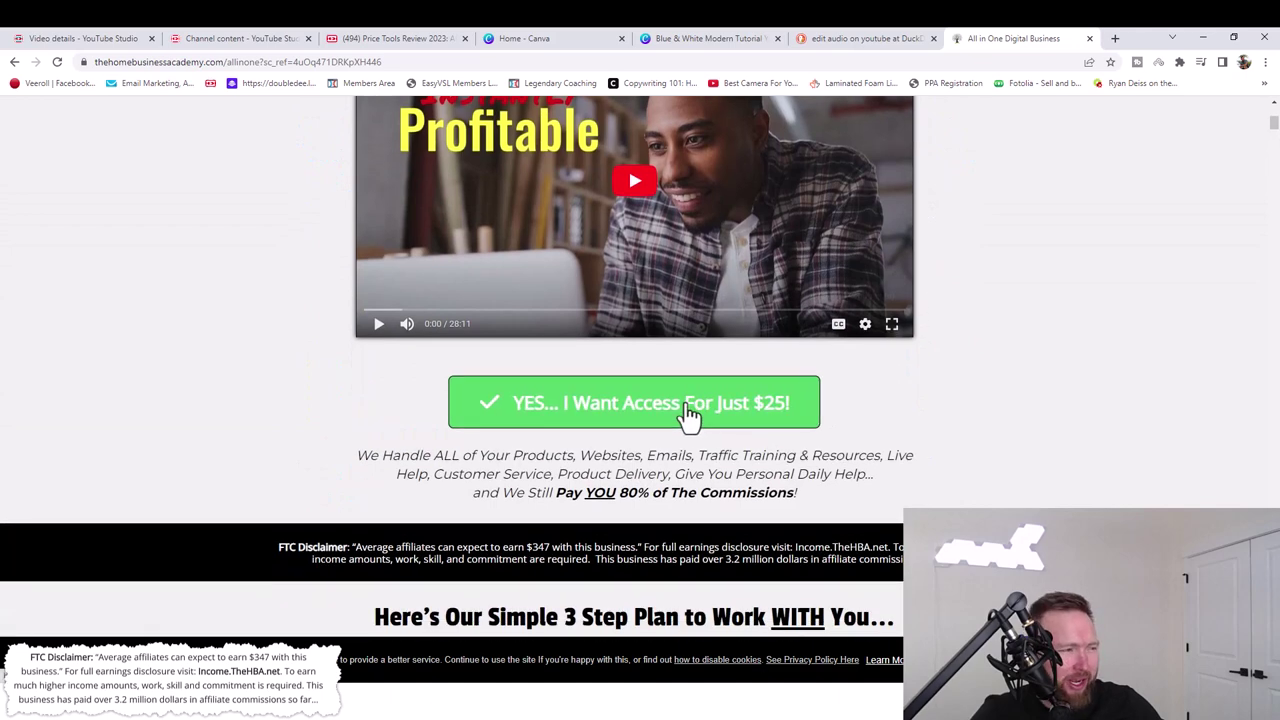
{"action": "left_click", "coordinate": [690, 413]}
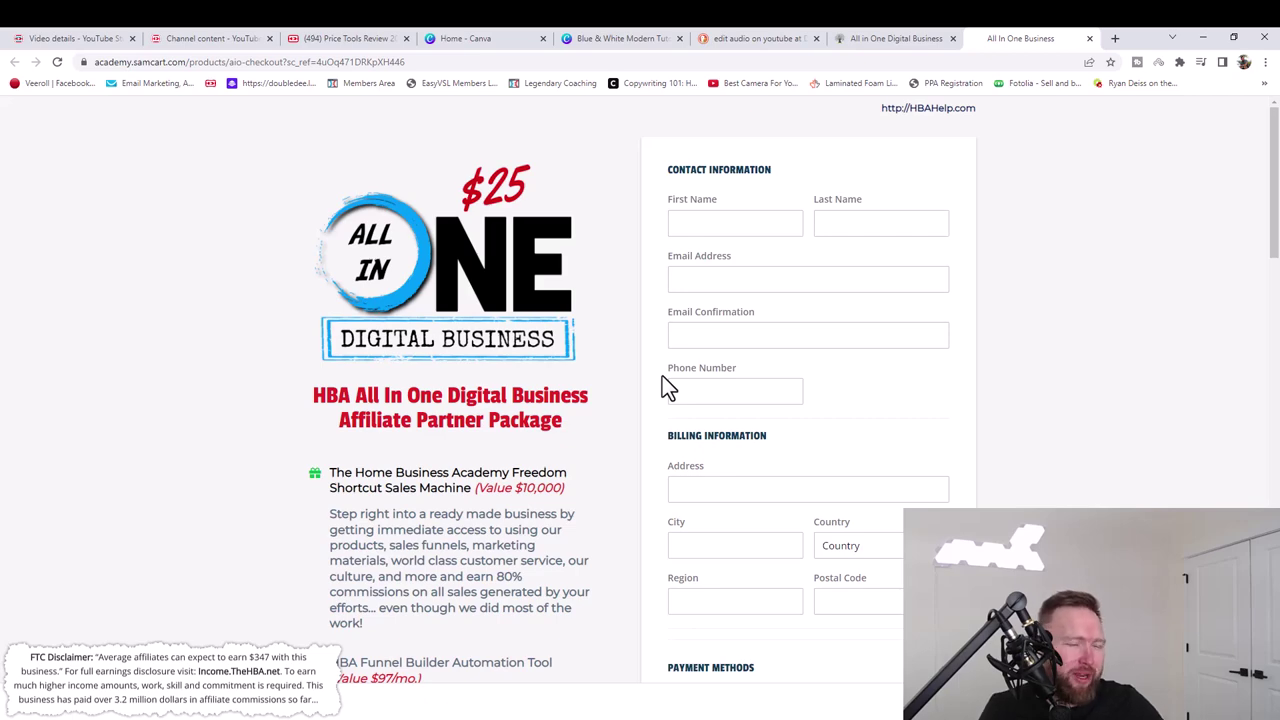
- Compare the sales page with the SamCart checkout form, ending on the checkout
{"action": "left_click", "coordinate": [886, 38]}
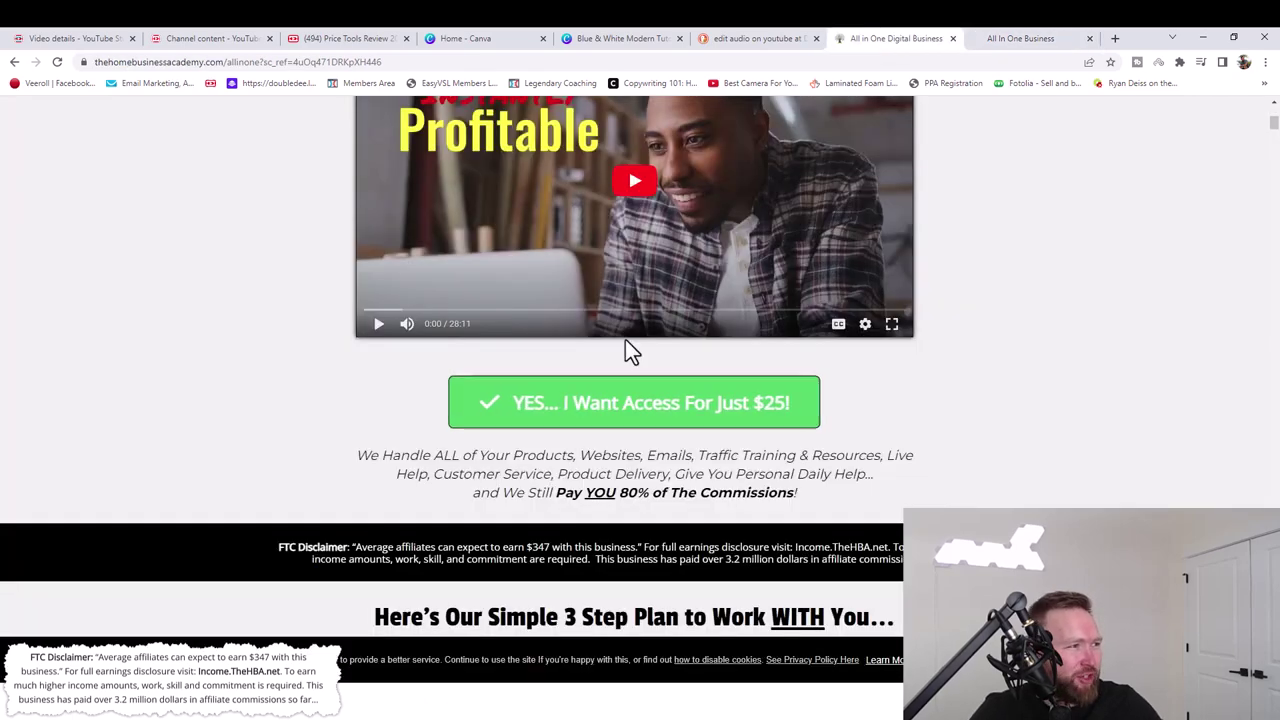
{"action": "left_click", "coordinate": [1025, 39]}
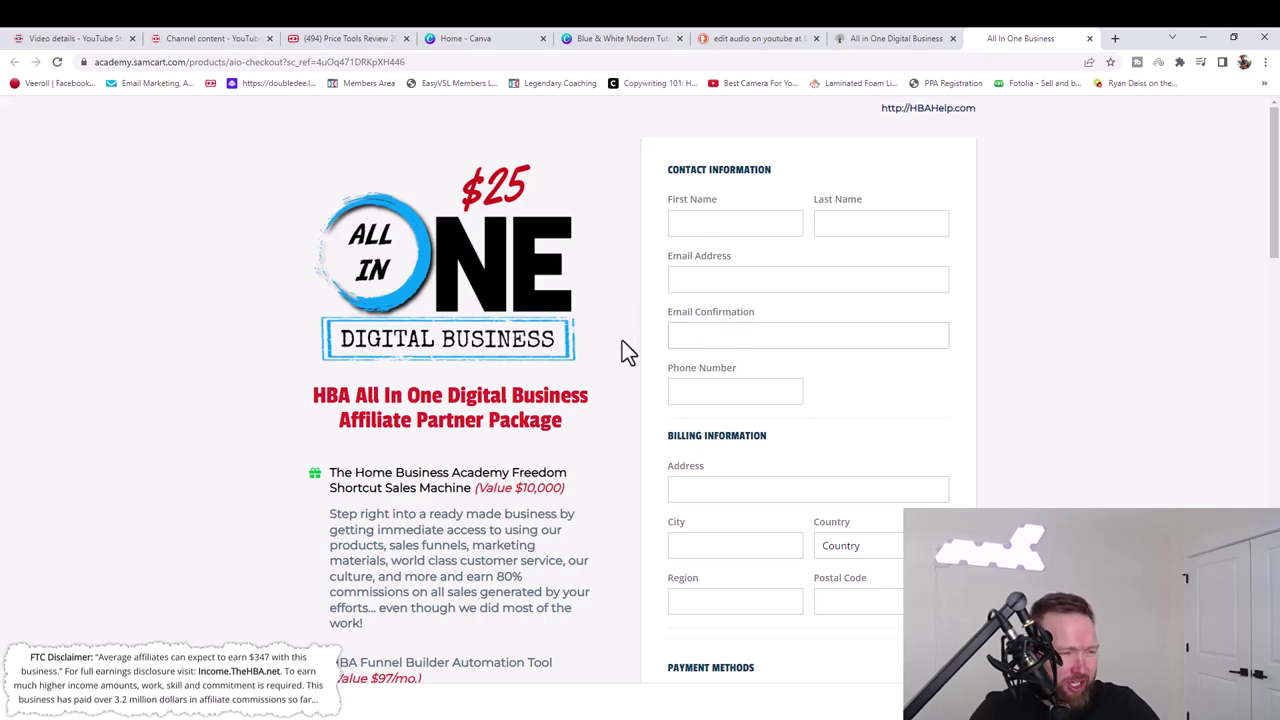
{"action": "left_click", "coordinate": [895, 40]}
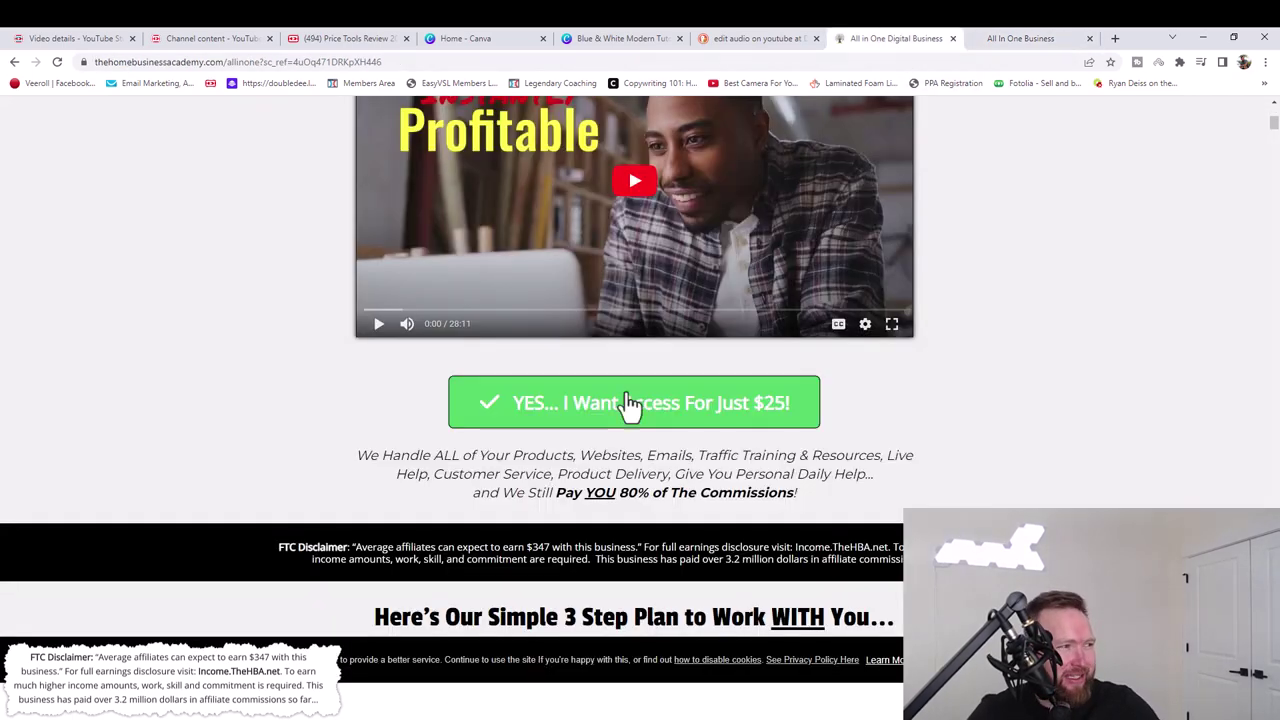
{"action": "left_click", "coordinate": [1000, 44]}
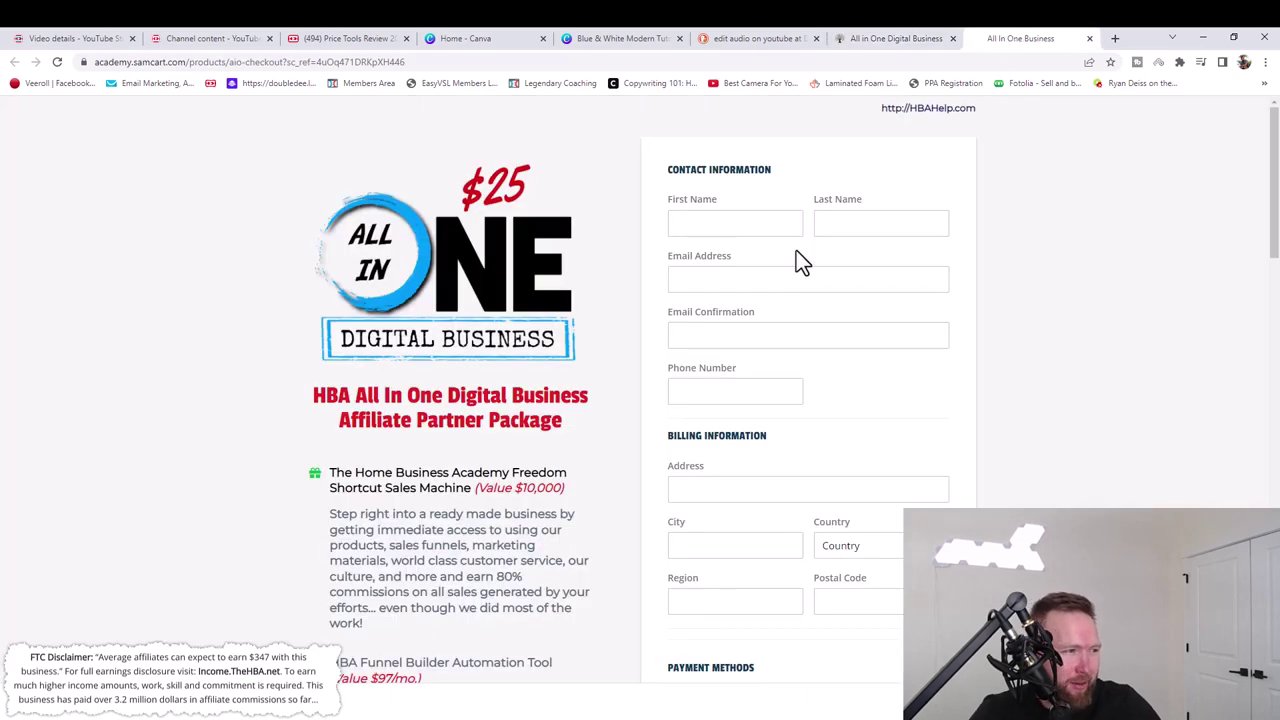
- Add the 14 Day FREE Test Drive to the order and highlight the added HBA Premium line
{"action": "scroll", "coordinate": [796, 262], "scroll_direction": "down", "scroll_amount": 3}
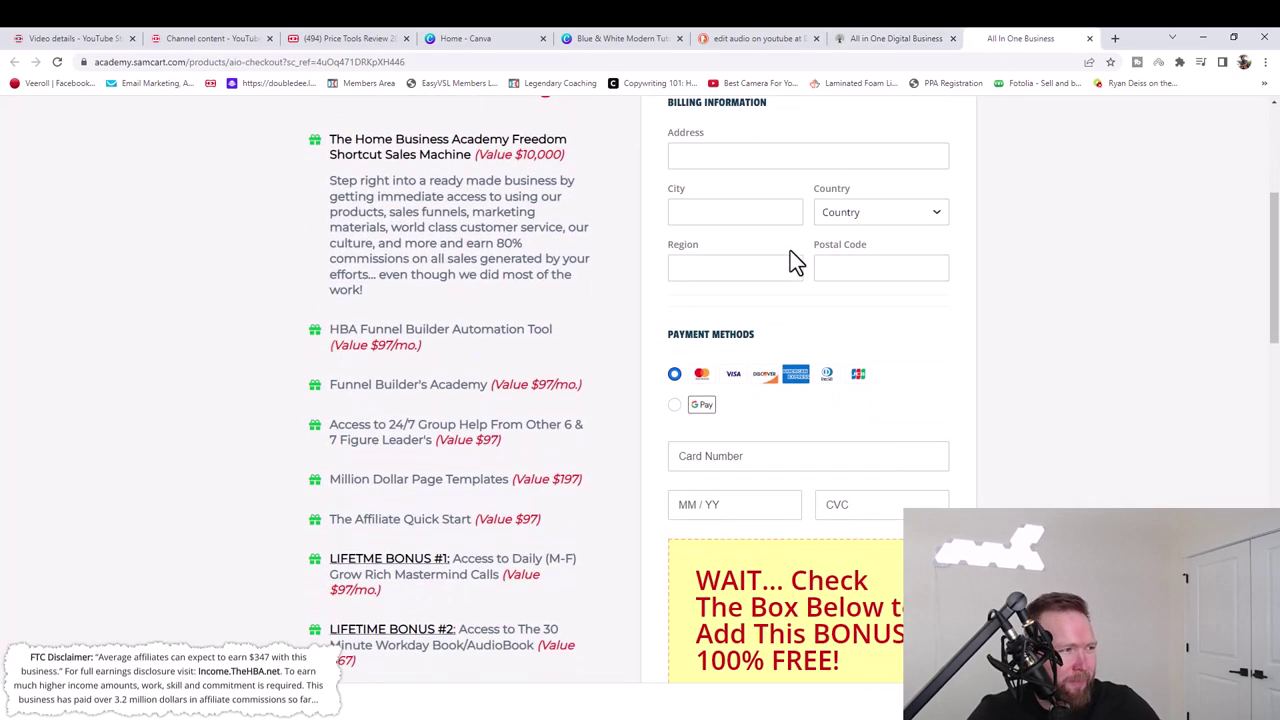
{"action": "scroll", "coordinate": [771, 251], "scroll_direction": "down", "scroll_amount": 2}
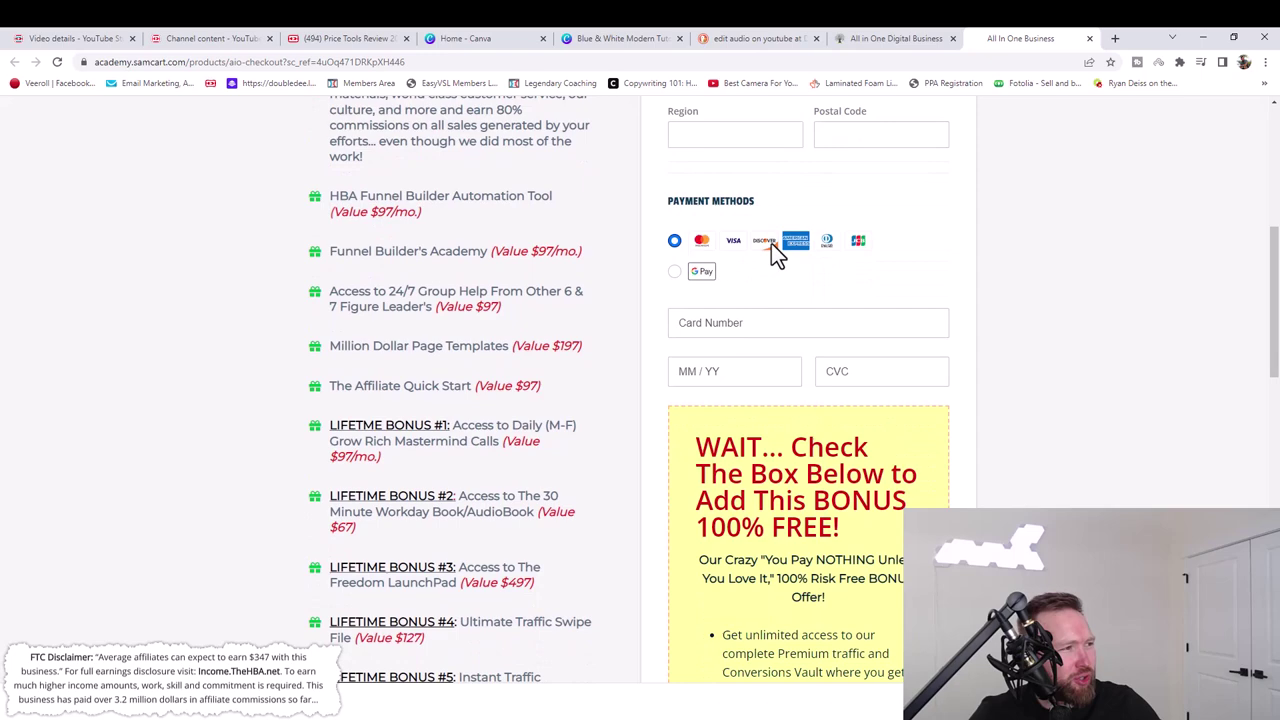
{"action": "scroll", "coordinate": [857, 312], "scroll_direction": "down", "scroll_amount": 2}
{"action": "scroll", "coordinate": [820, 313], "scroll_direction": "down", "scroll_amount": 7}
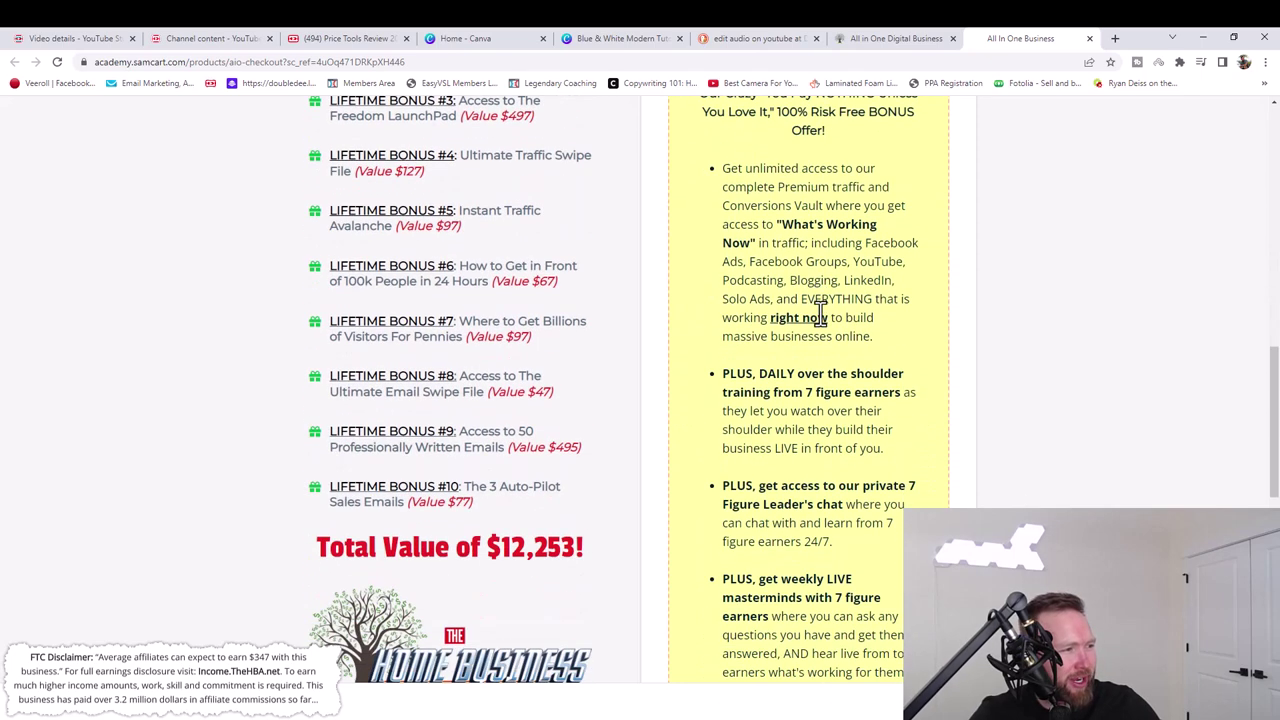
{"action": "scroll", "coordinate": [820, 313], "scroll_direction": "down", "scroll_amount": 1}
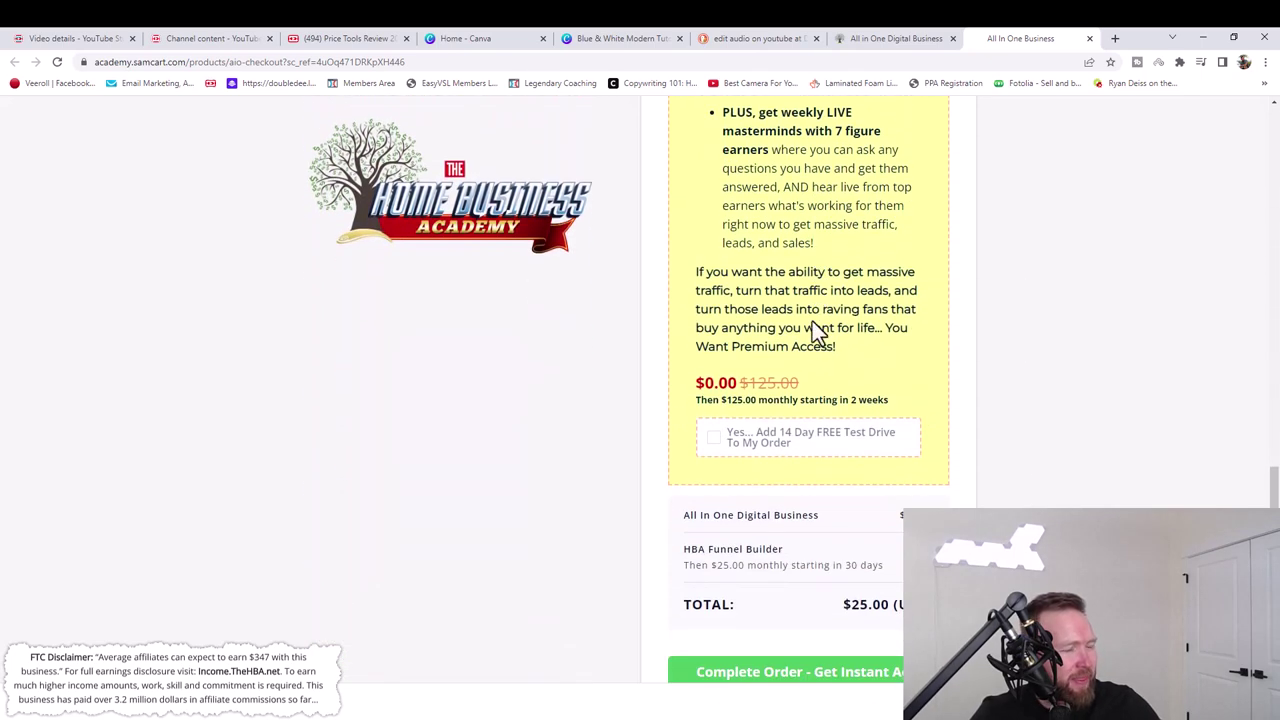
{"action": "left_click", "coordinate": [713, 439]}
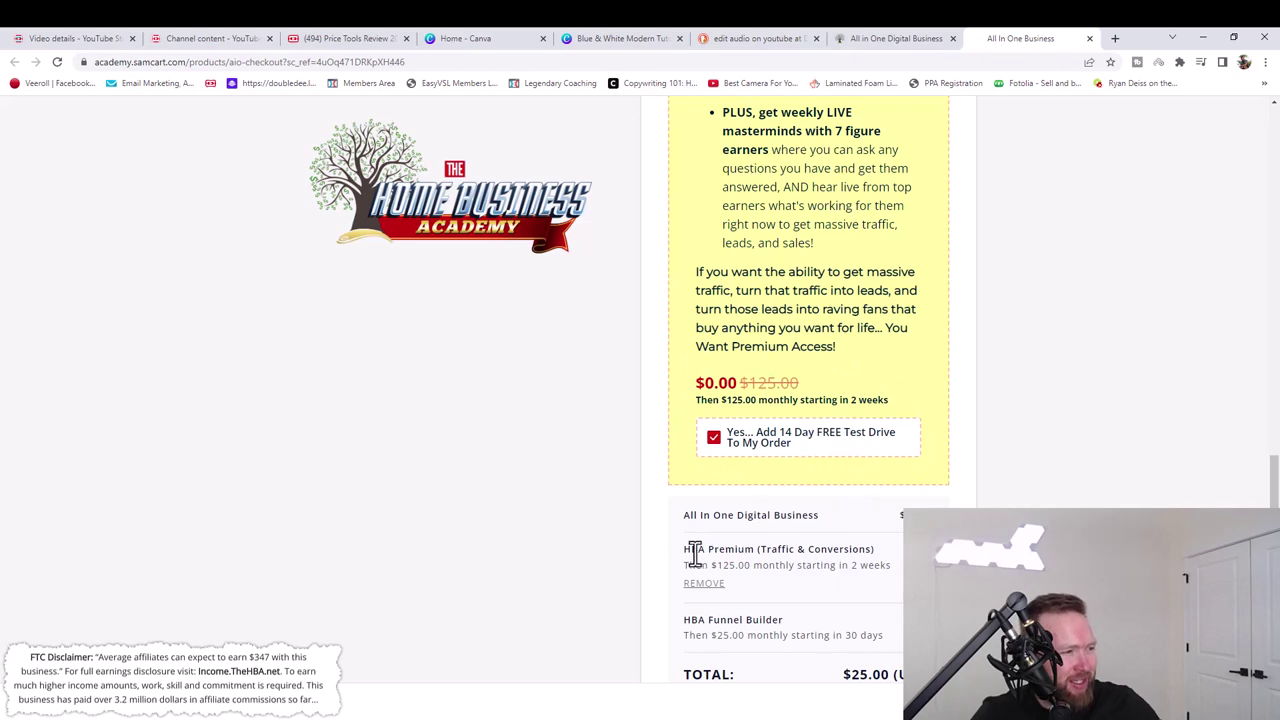
{"action": "left_click_drag", "start_coordinate": [691, 553], "coordinate": [866, 551]}
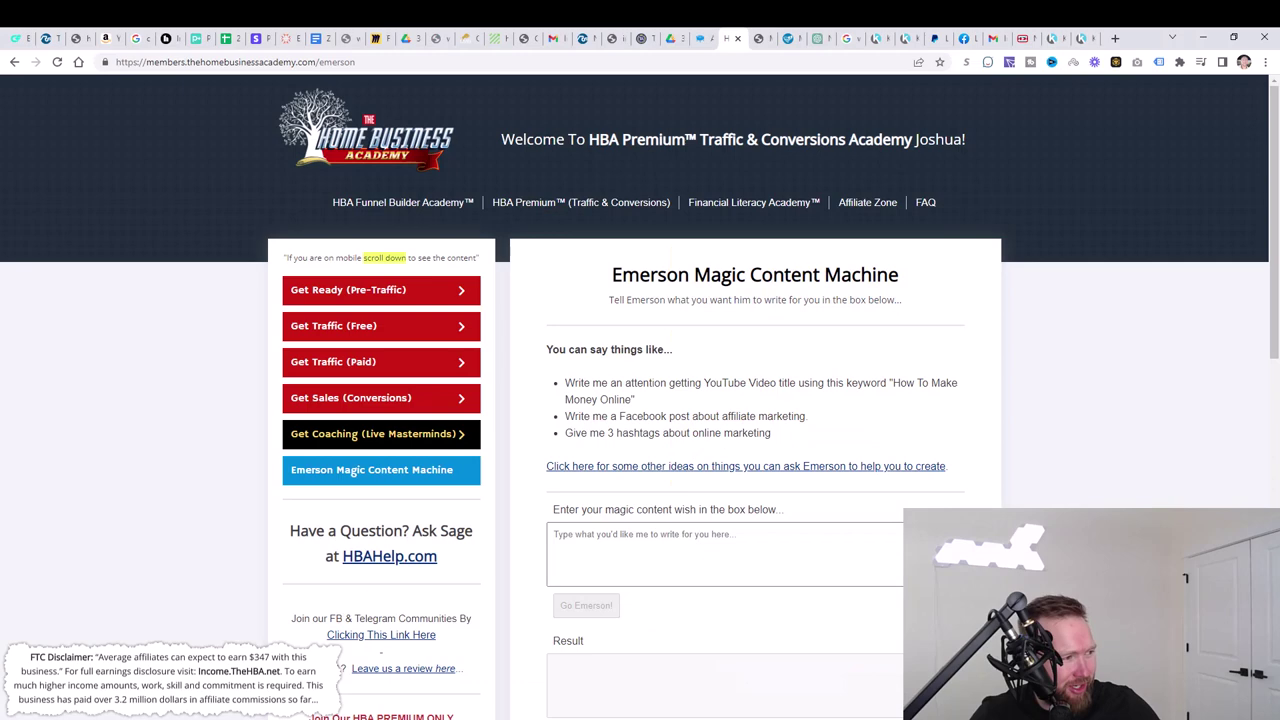
{"action": "left_click", "coordinate": [571, 208]}
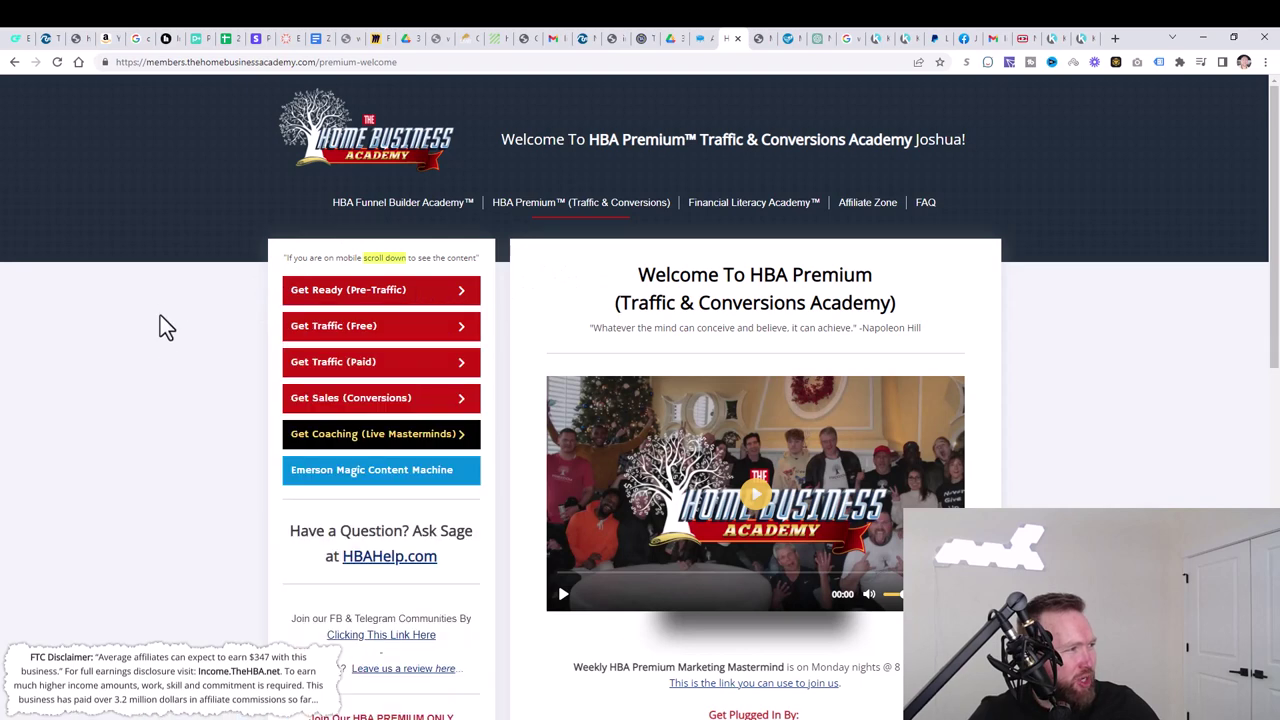
{"action": "mouse_move", "coordinate": [300, 340]}
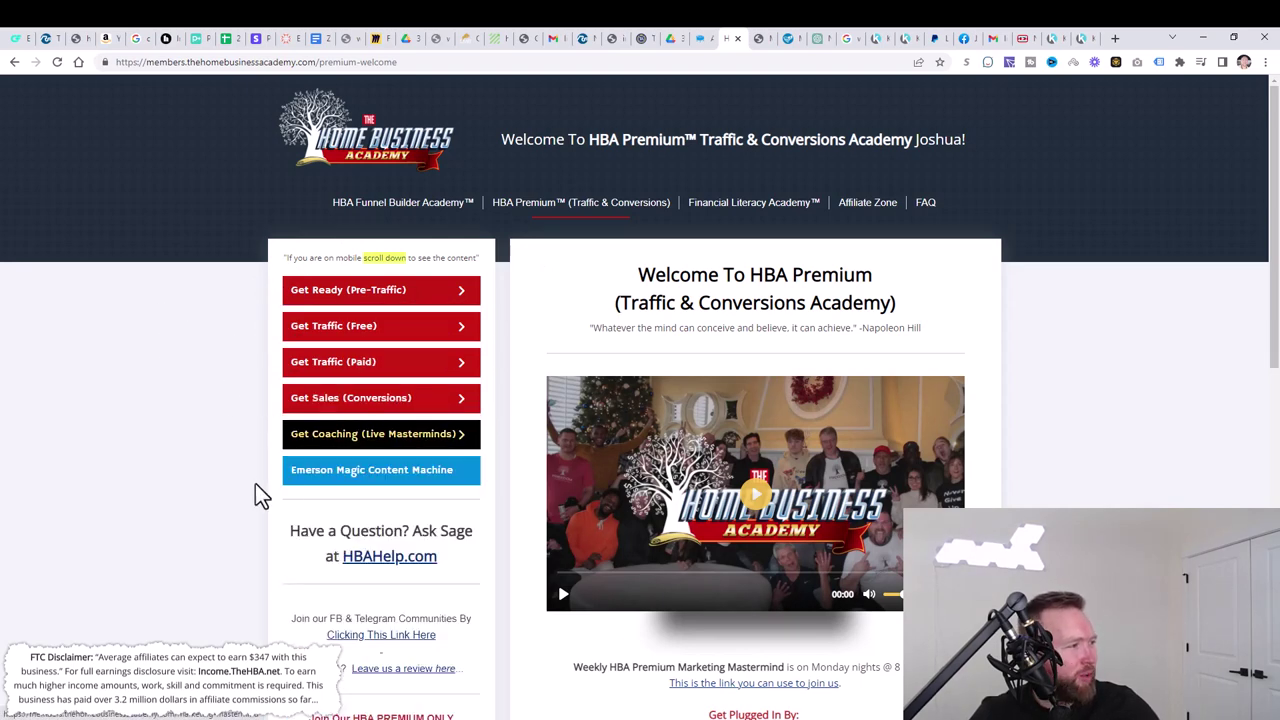
{"action": "left_click", "coordinate": [337, 488]}
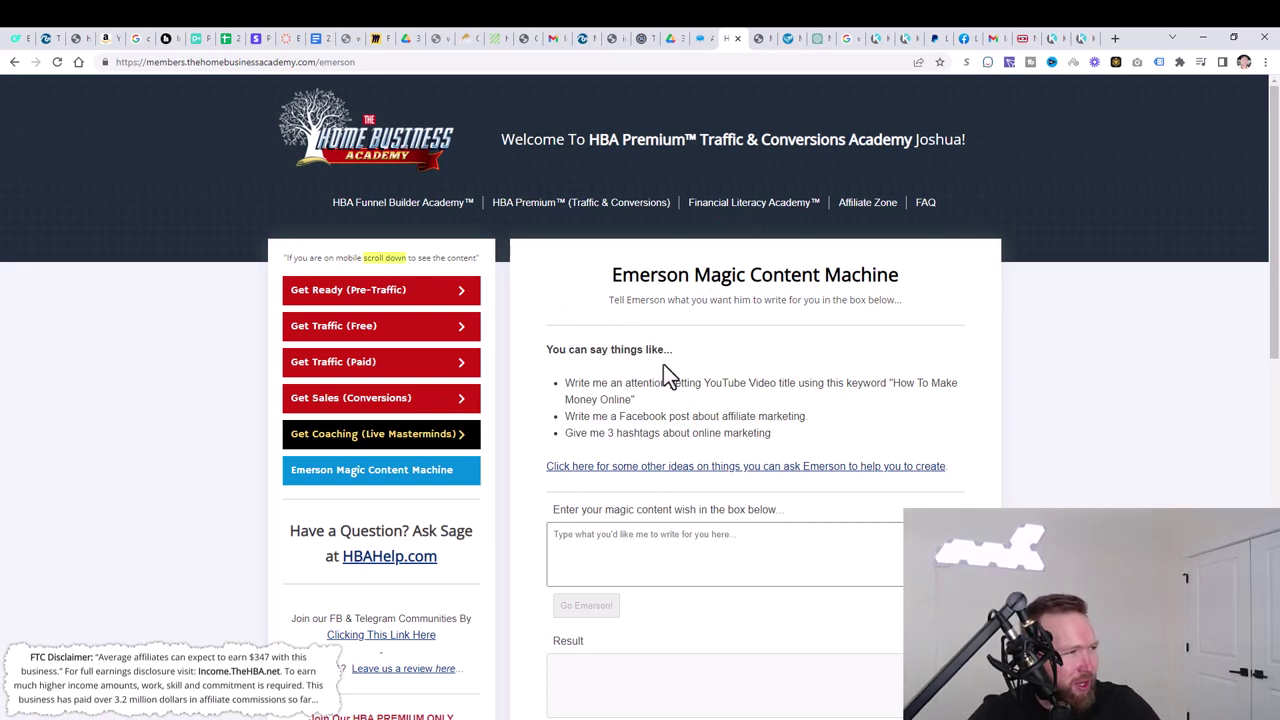
{"action": "left_click", "coordinate": [388, 290]}
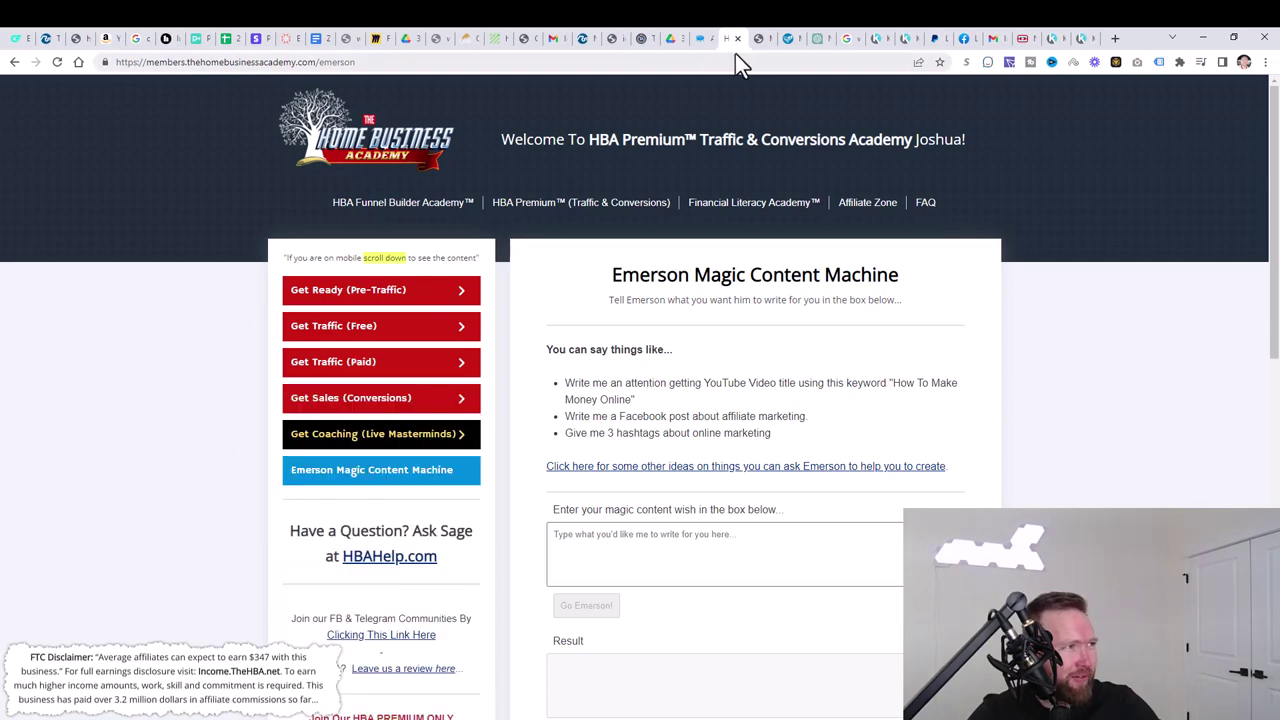
- Accept the income disclosure and terms on the SamCart checkout, then go to the HBA Premium window
{"action": "key", "text": "alt+Tab"}
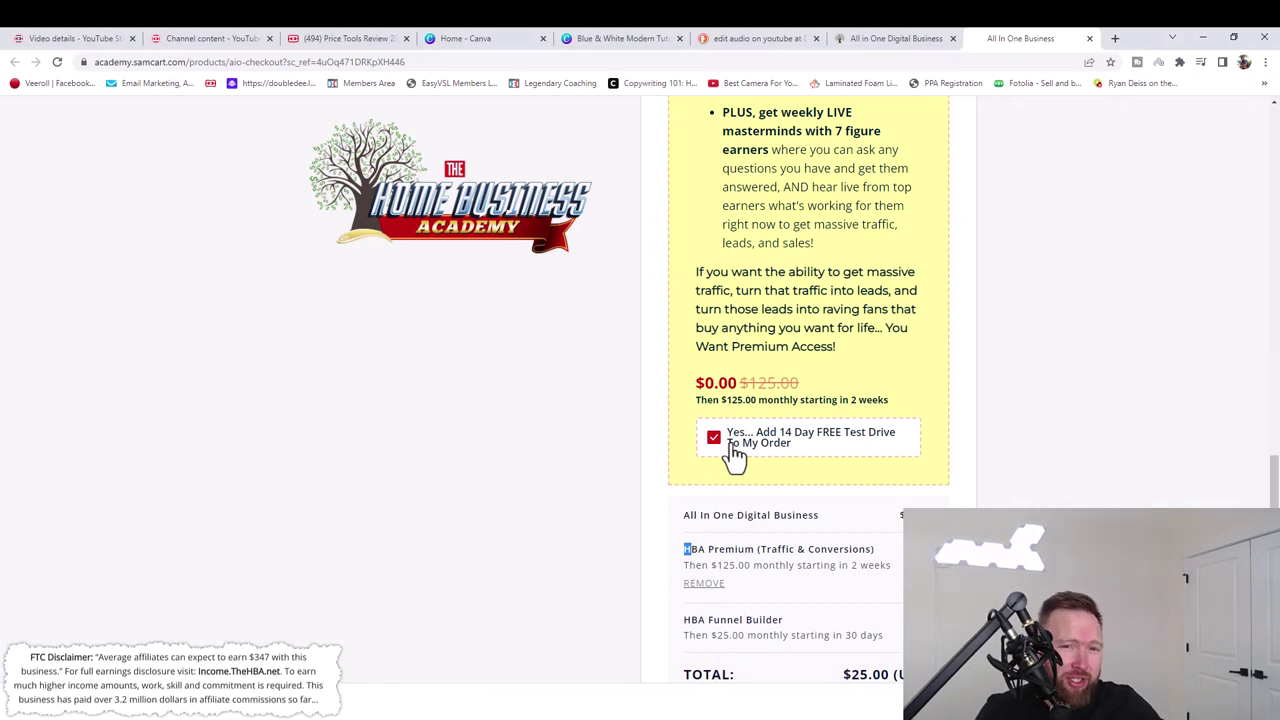
{"action": "scroll", "coordinate": [814, 286], "scroll_direction": "down", "scroll_amount": 1}
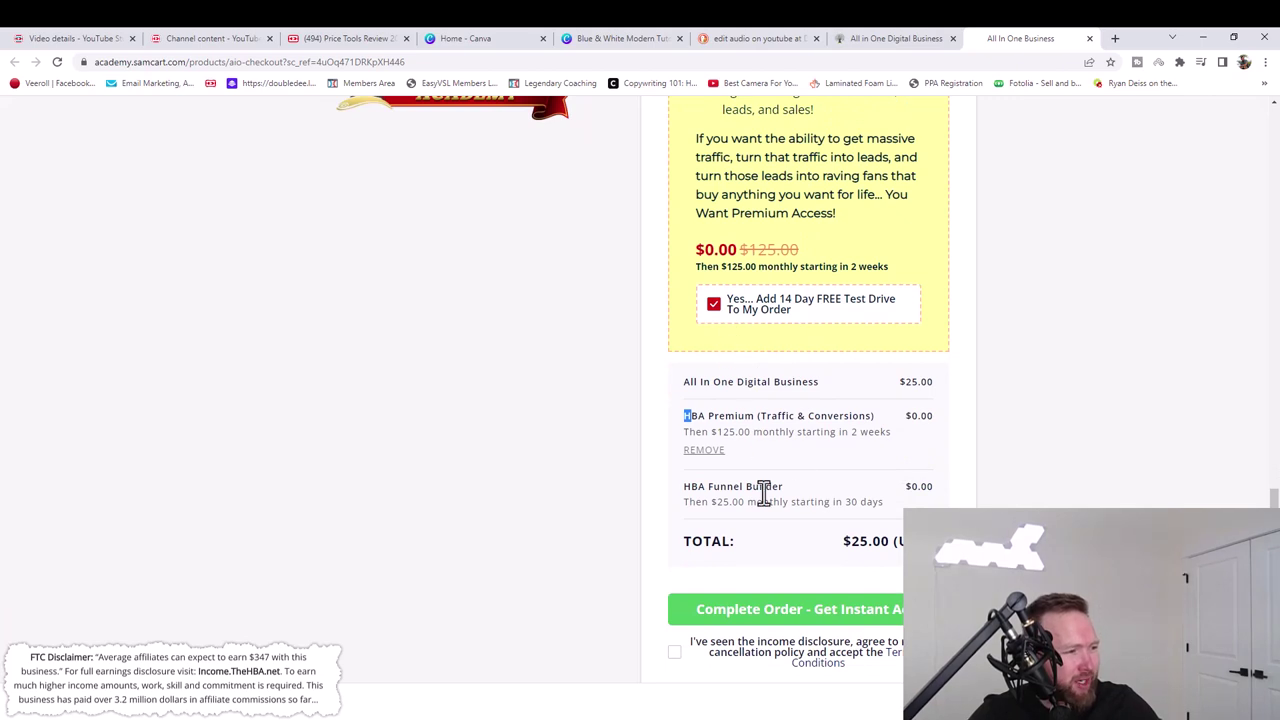
{"action": "scroll", "coordinate": [681, 664], "scroll_direction": "down", "scroll_amount": 1}
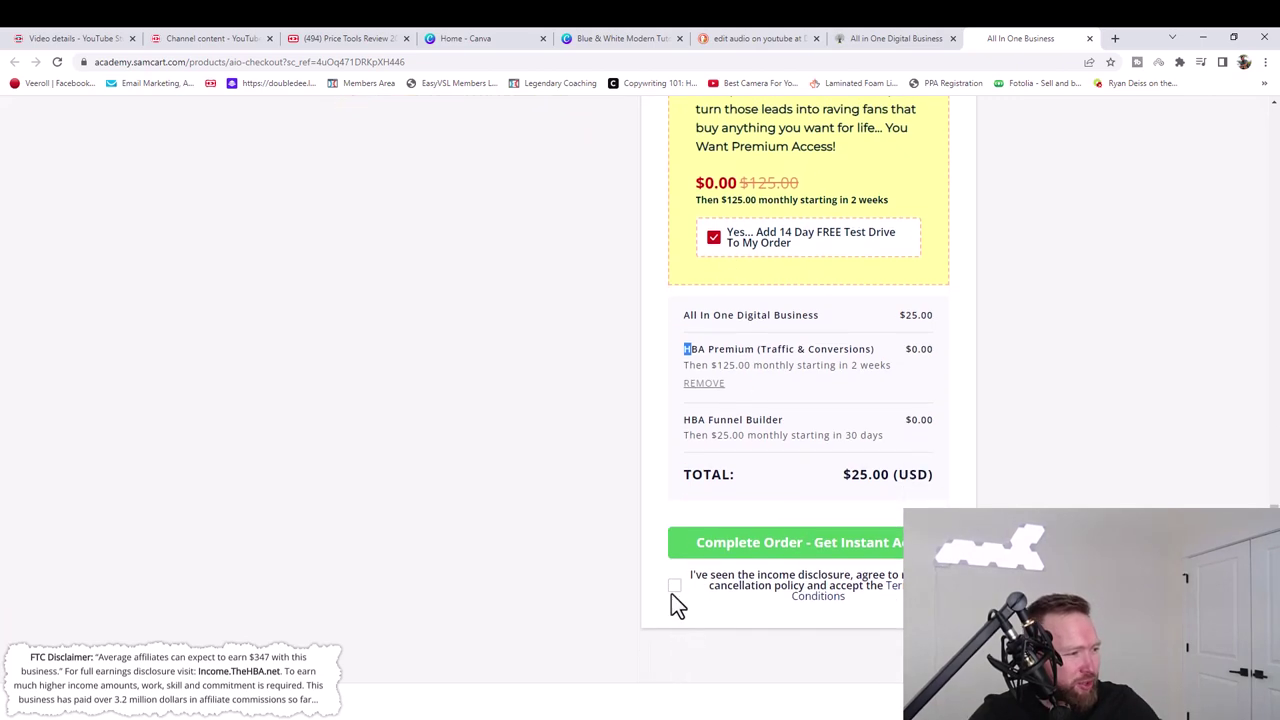
{"action": "left_click", "coordinate": [674, 586]}
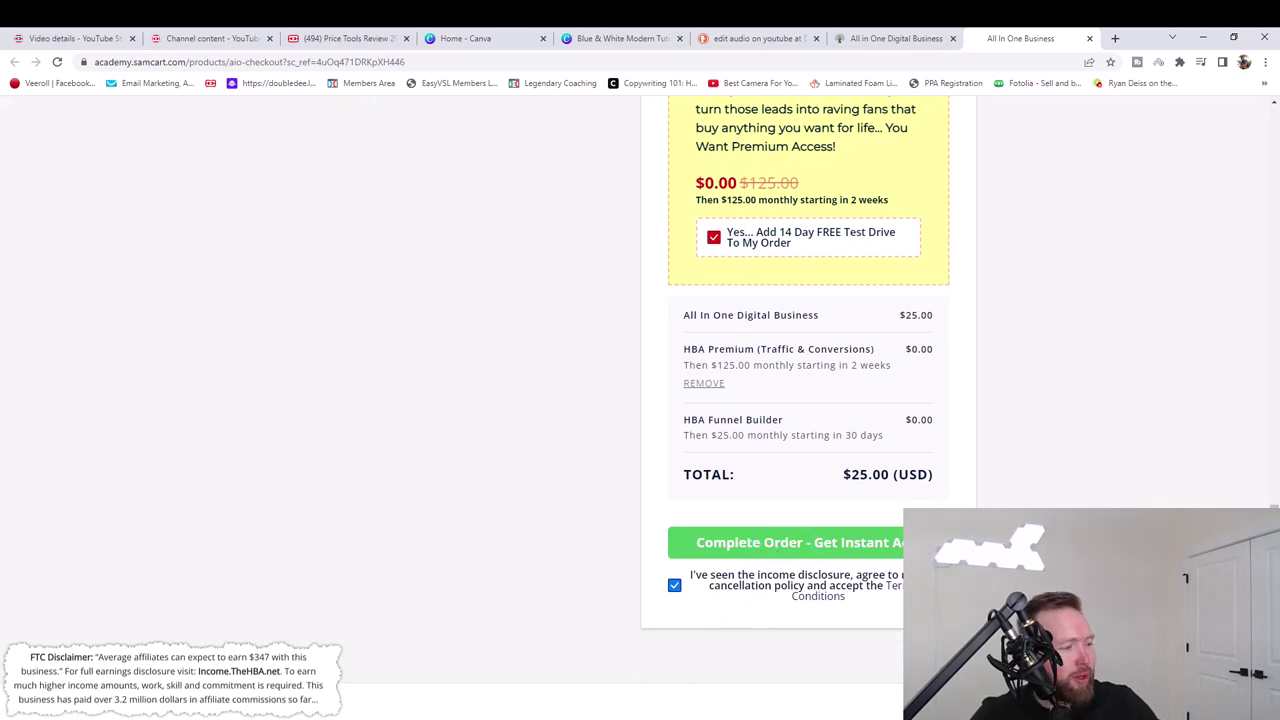
{"action": "left_click", "coordinate": [652, 688]}
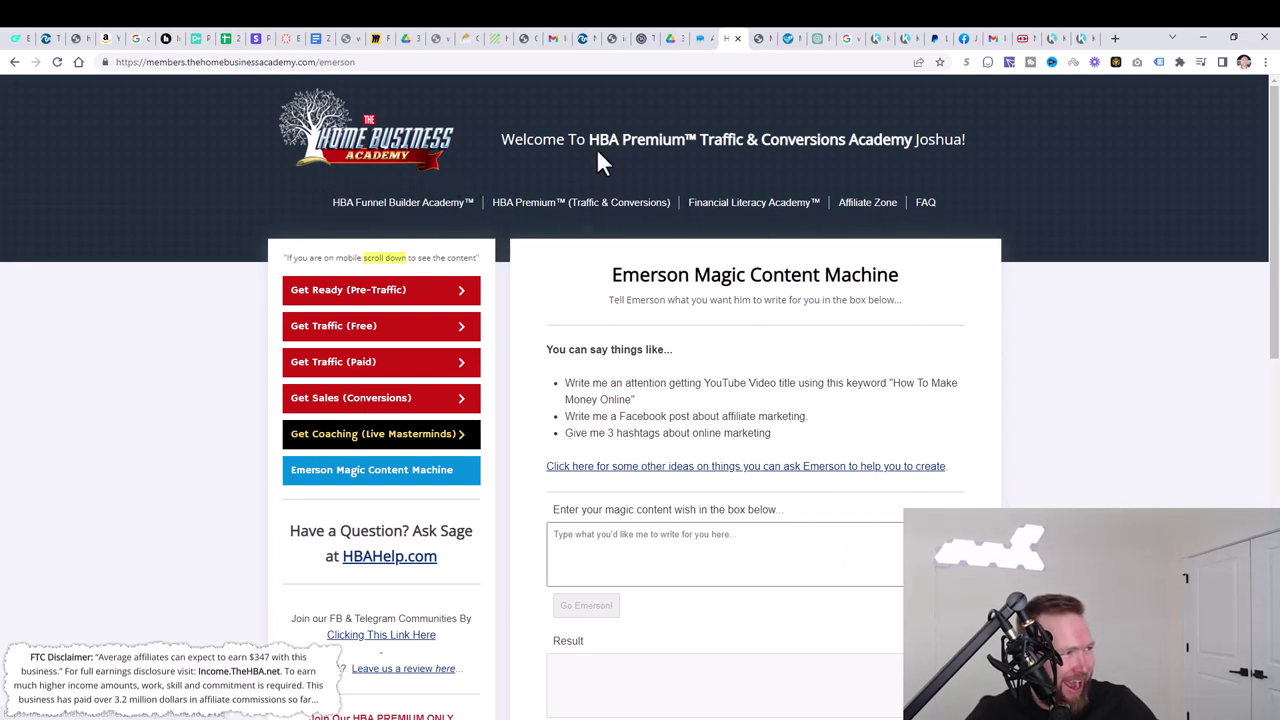
- Go from the HBA Premium welcome page to the Emerson Magic Content Machine page and look it over
{"action": "left_click", "coordinate": [572, 215]}
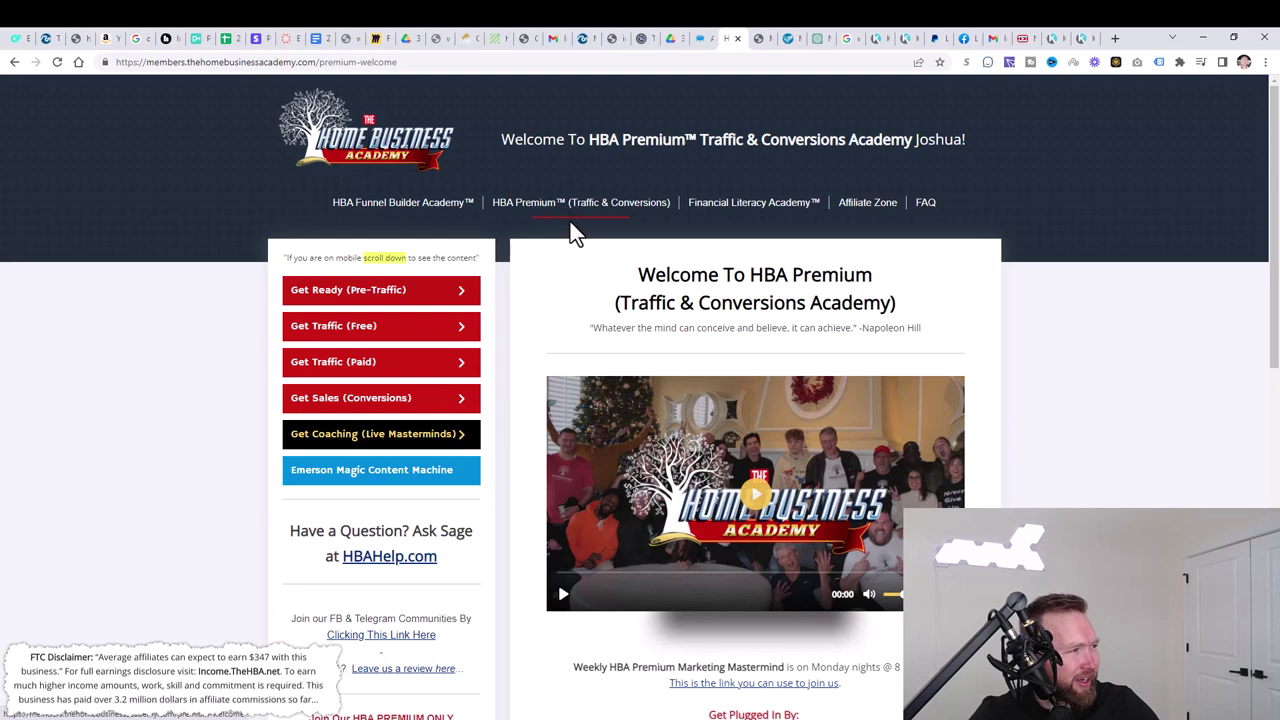
{"action": "left_click", "coordinate": [340, 492]}
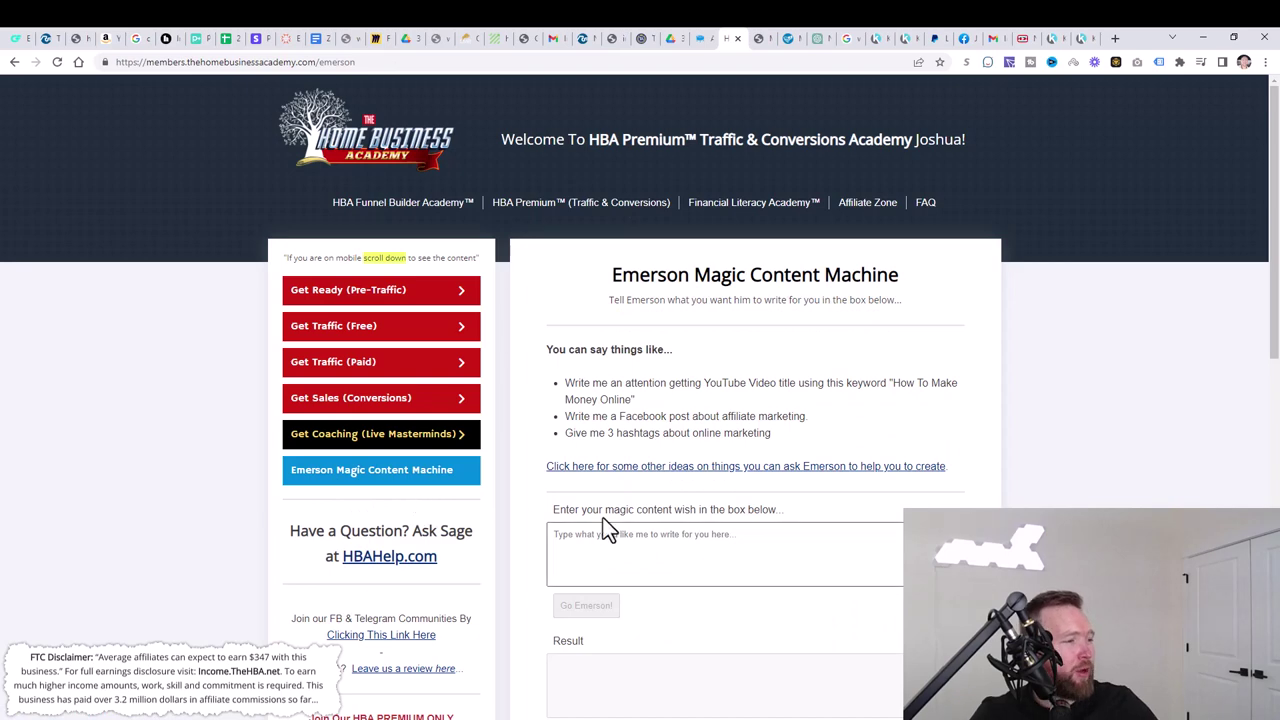
{"action": "scroll", "coordinate": [666, 340], "scroll_direction": "down", "scroll_amount": 2}
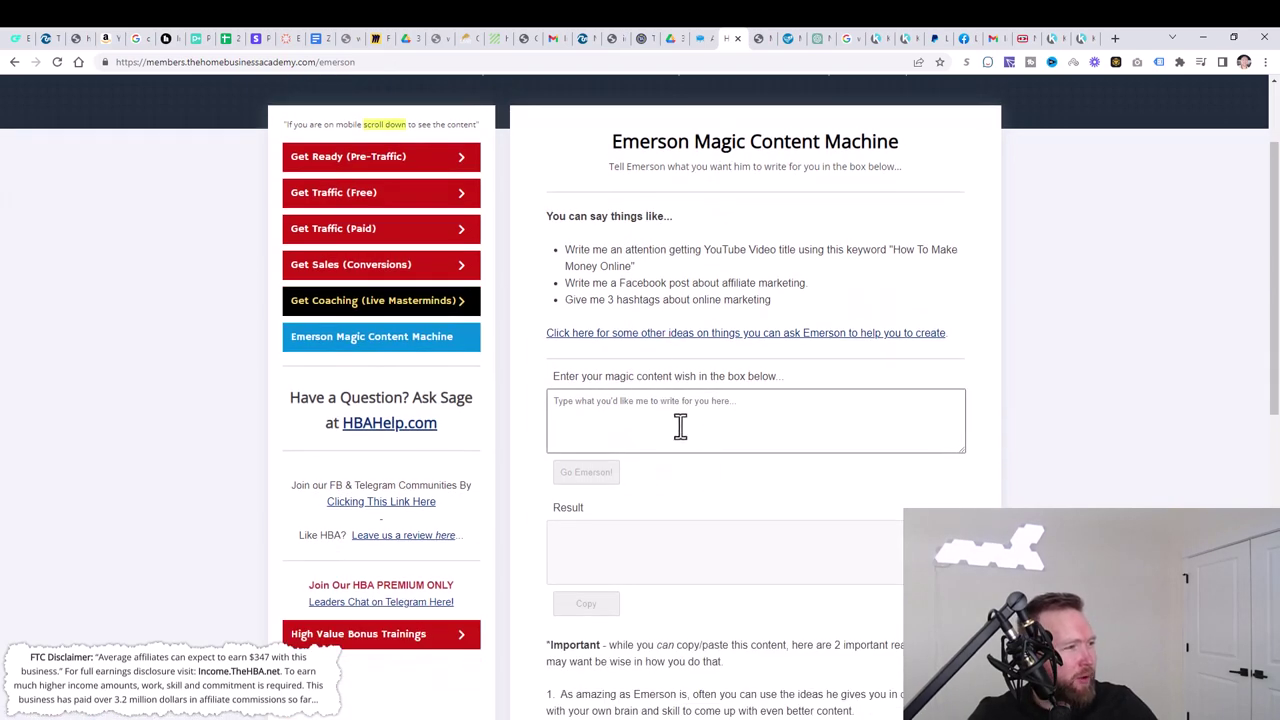
{"action": "scroll", "coordinate": [689, 414], "scroll_direction": "up", "scroll_amount": 3}
{"action": "scroll", "coordinate": [691, 413], "scroll_direction": "down", "scroll_amount": 1}
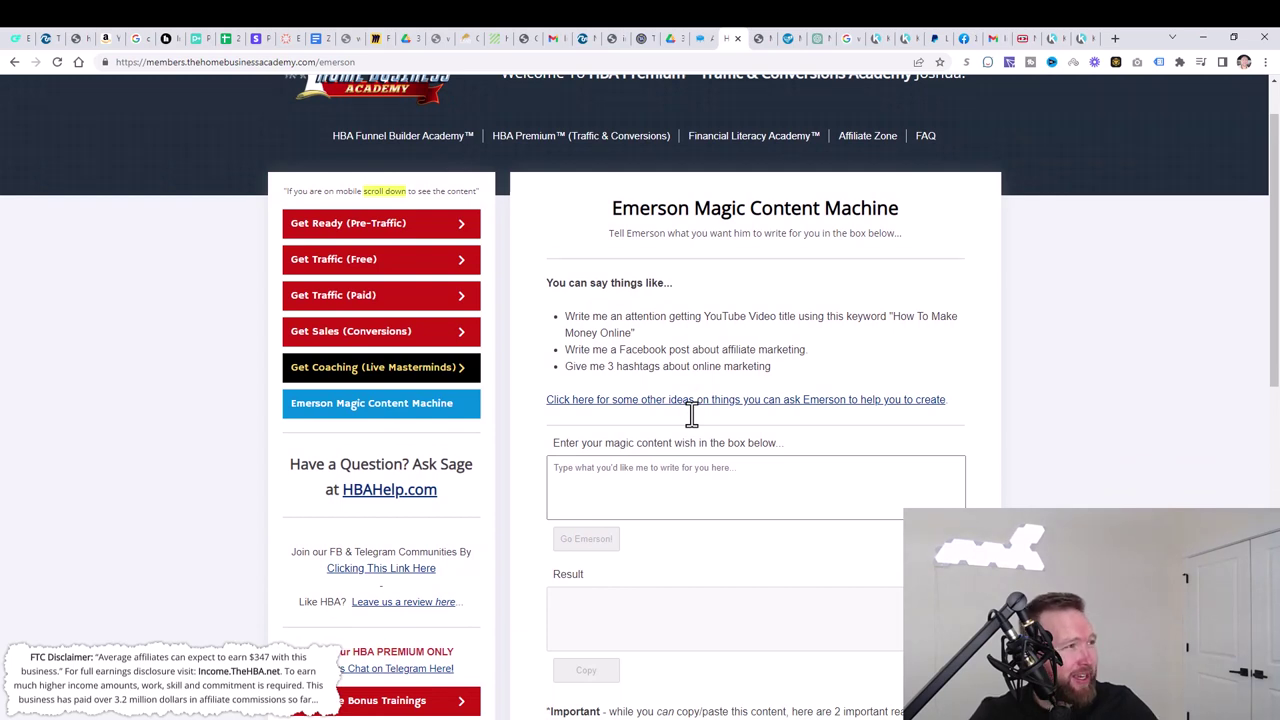
{"action": "scroll", "coordinate": [625, 360], "scroll_direction": "up", "scroll_amount": 1}
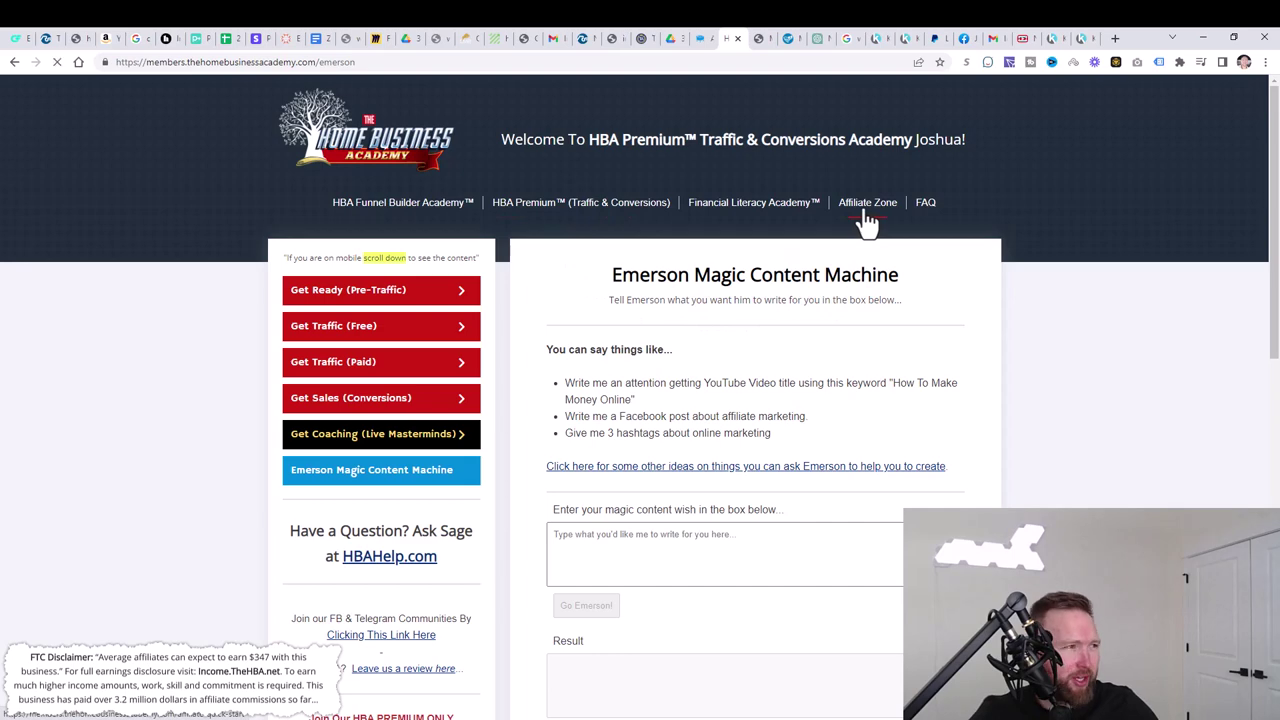
- Highlight the Login To SamCart link on Affiliate Quick Start, then switch to the SamCart affiliate dashboard
{"action": "scroll", "coordinate": [802, 310], "scroll_direction": "down", "scroll_amount": 1}
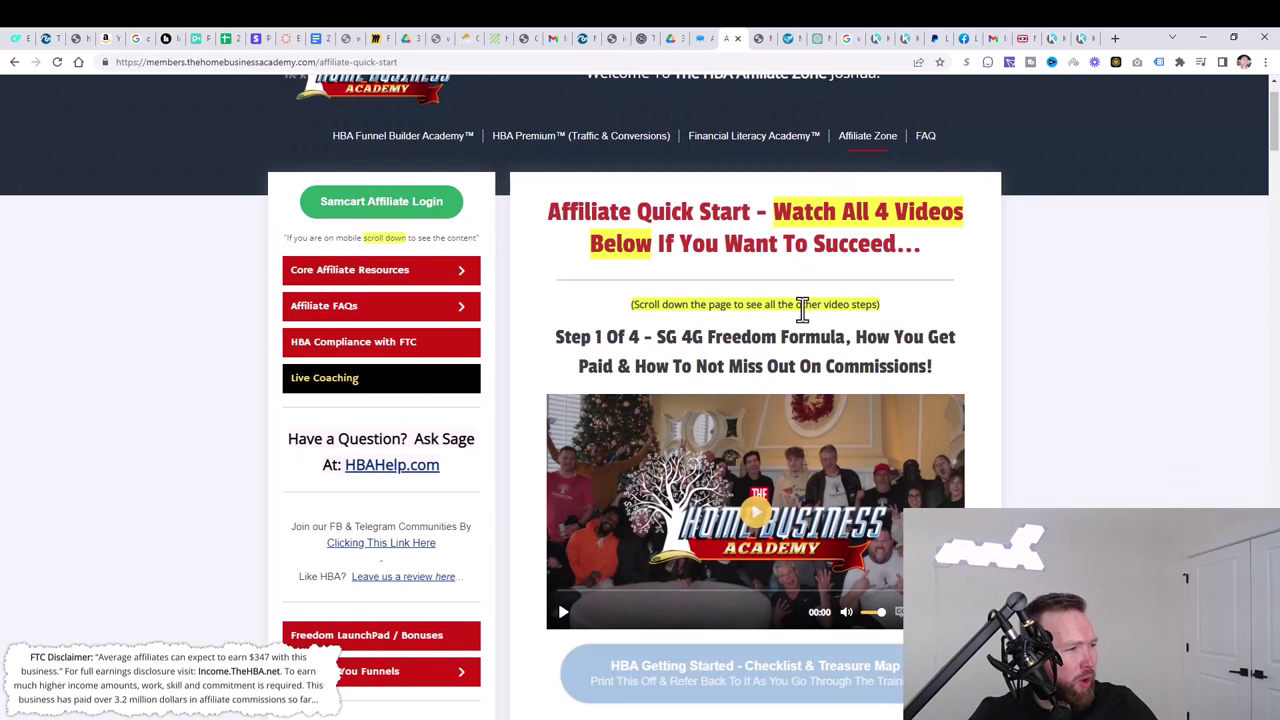
{"action": "scroll", "coordinate": [780, 283], "scroll_direction": "down", "scroll_amount": 3}
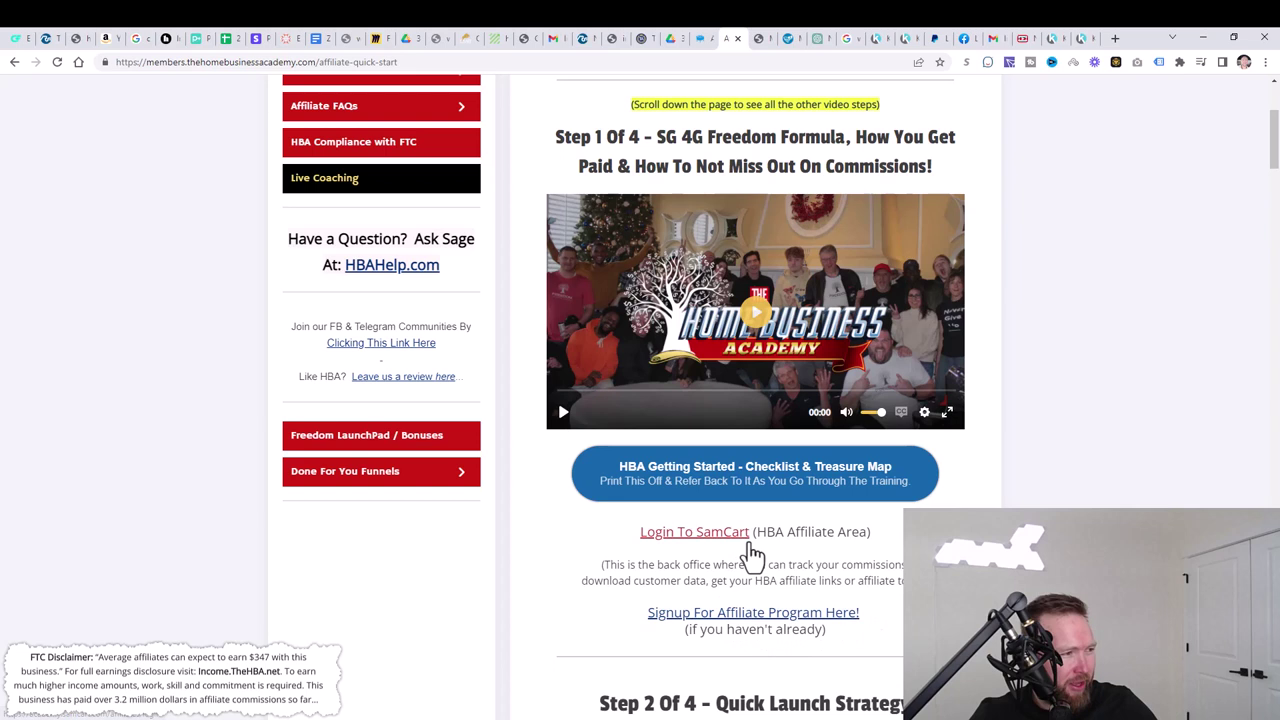
{"action": "left_click_drag", "start_coordinate": [753, 533], "coordinate": [652, 533]}
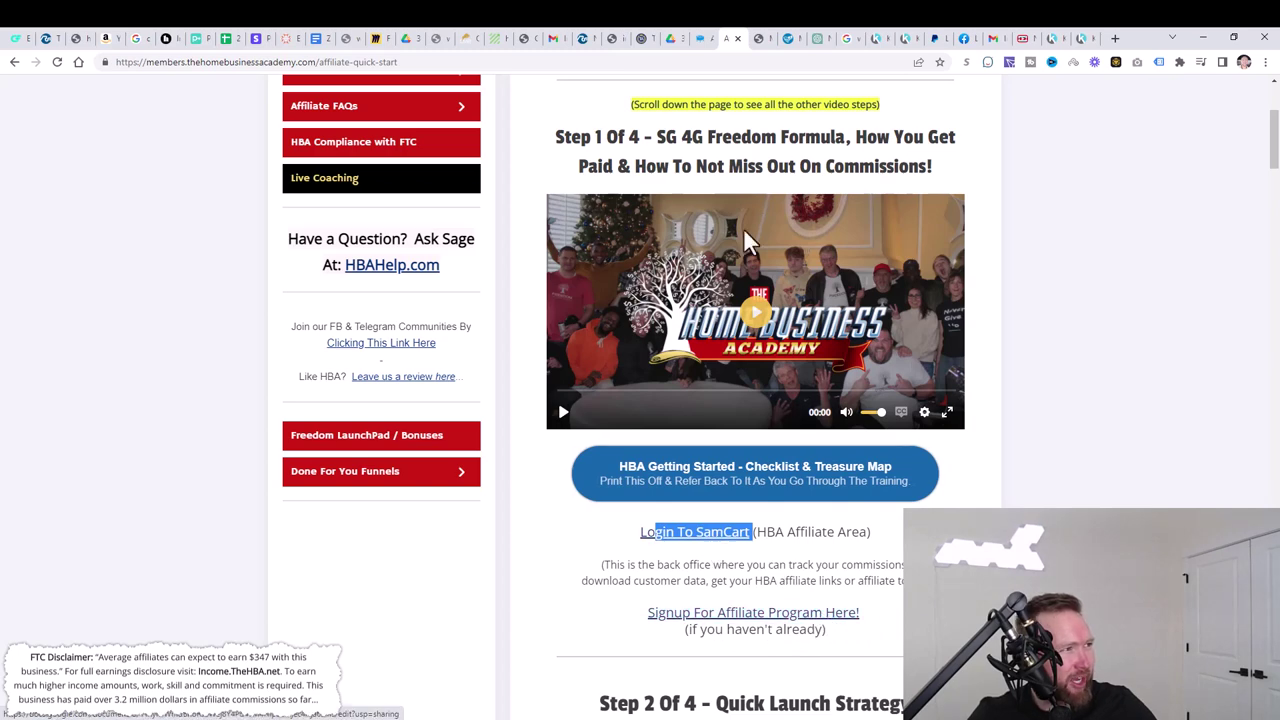
{"action": "left_click", "coordinate": [699, 45]}
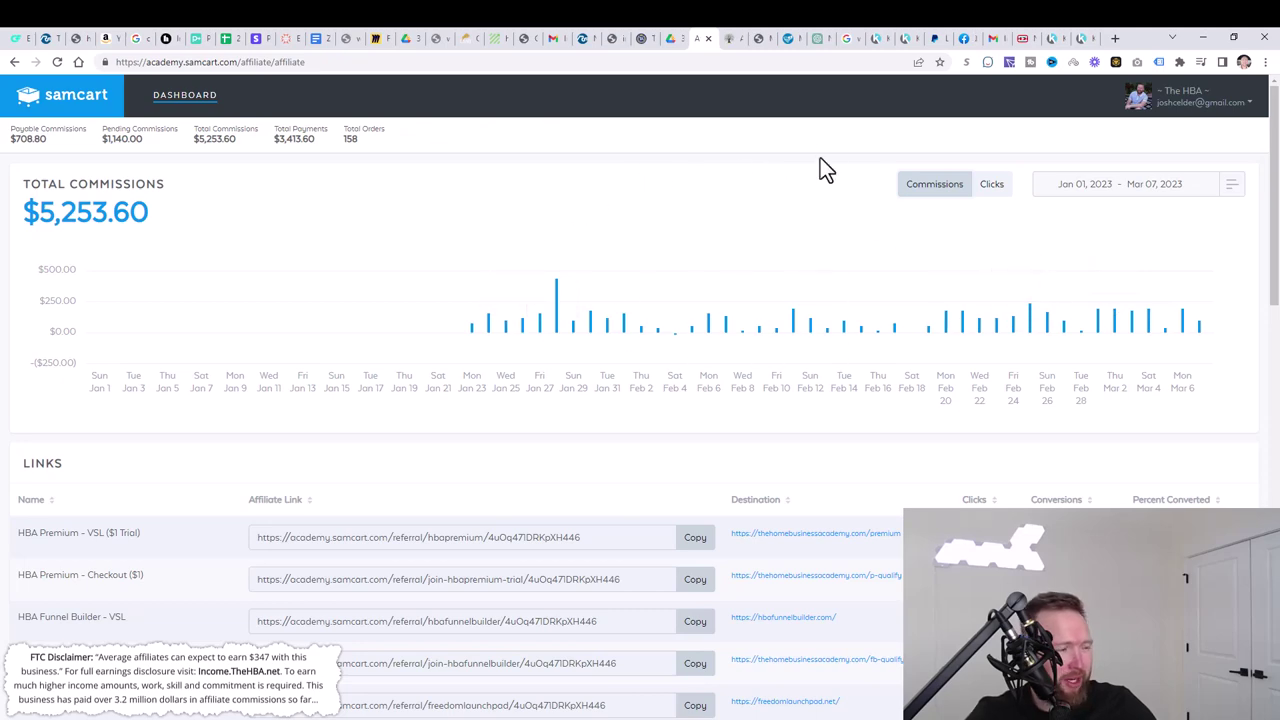
- Select the All In One $25 Business affiliate URL in the Links table, then return to Affiliate Zone
{"action": "scroll", "coordinate": [739, 195], "scroll_direction": "down", "scroll_amount": 3}
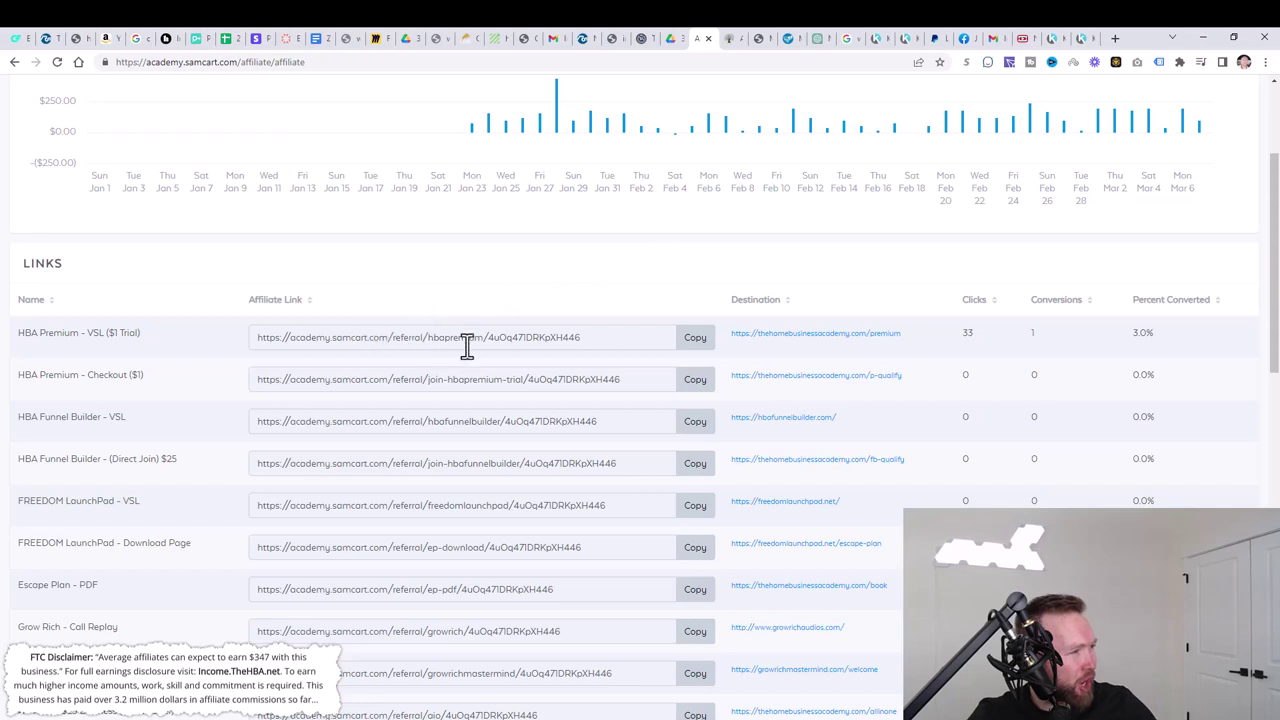
{"action": "scroll", "coordinate": [591, 449], "scroll_direction": "down", "scroll_amount": 2}
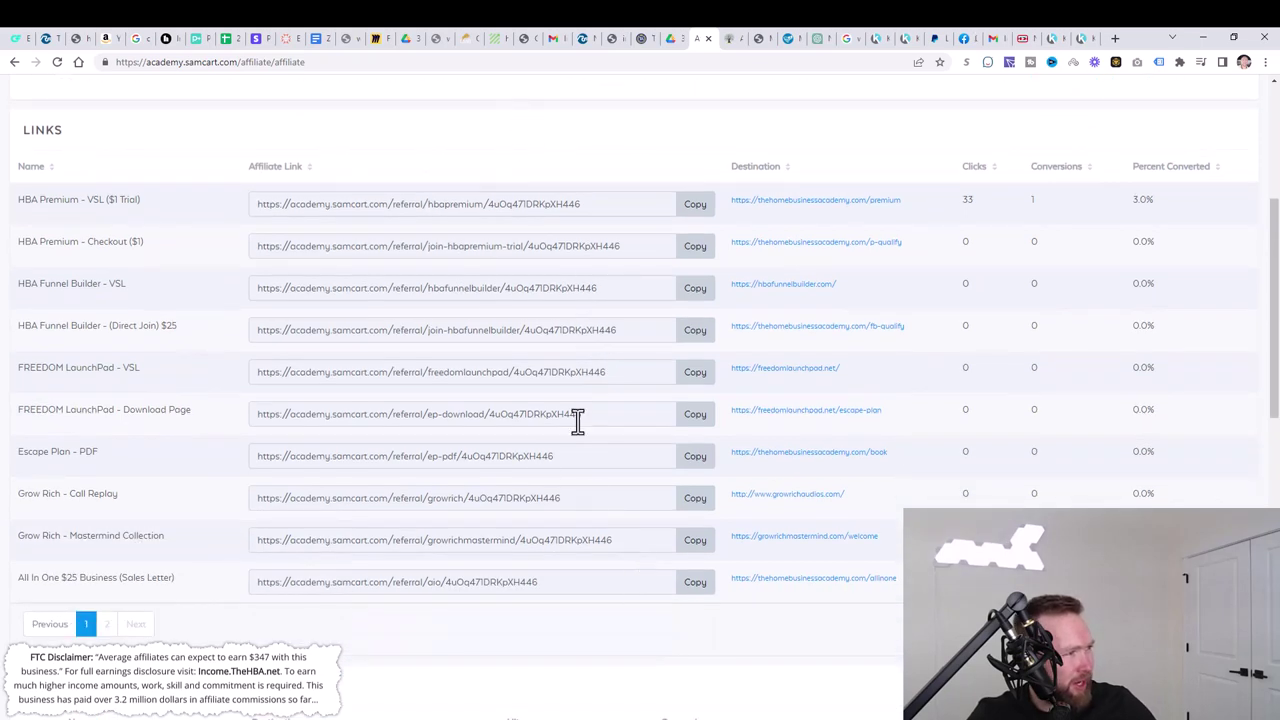
{"action": "left_click_drag", "start_coordinate": [628, 580], "coordinate": [262, 582]}
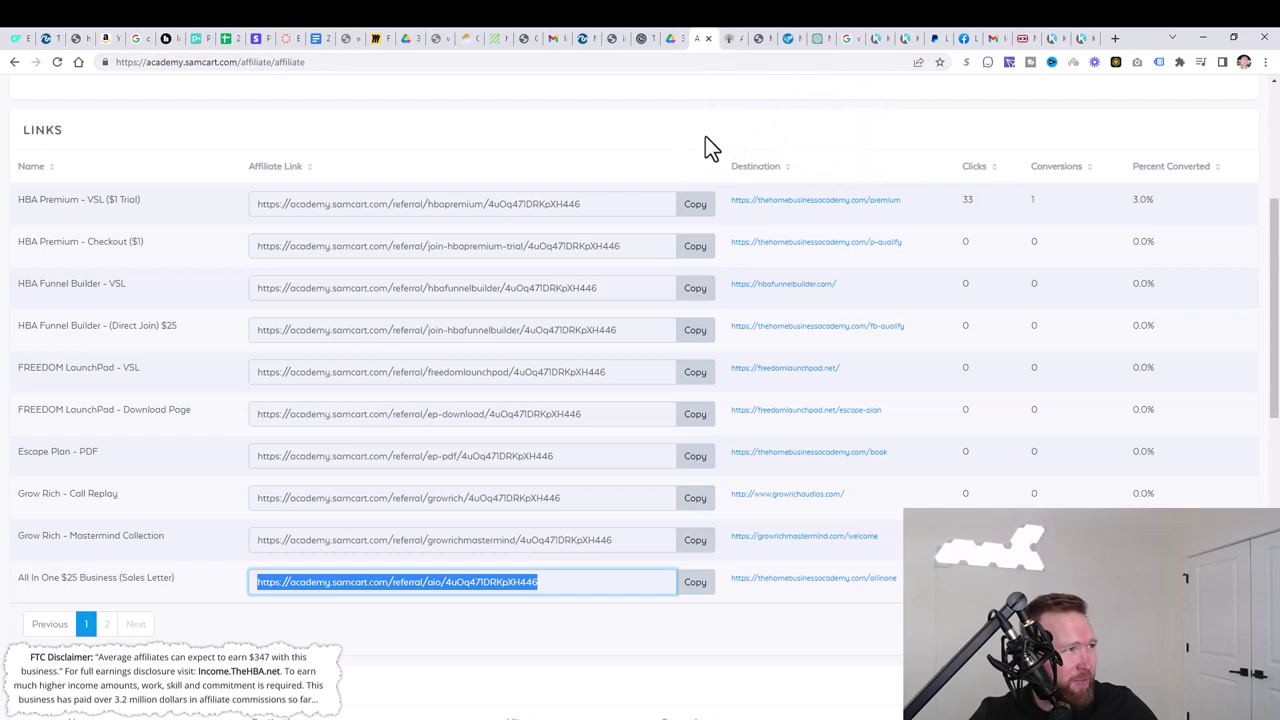
{"action": "left_click", "coordinate": [726, 45]}
{"action": "scroll", "coordinate": [805, 340], "scroll_direction": "up", "scroll_amount": 3}
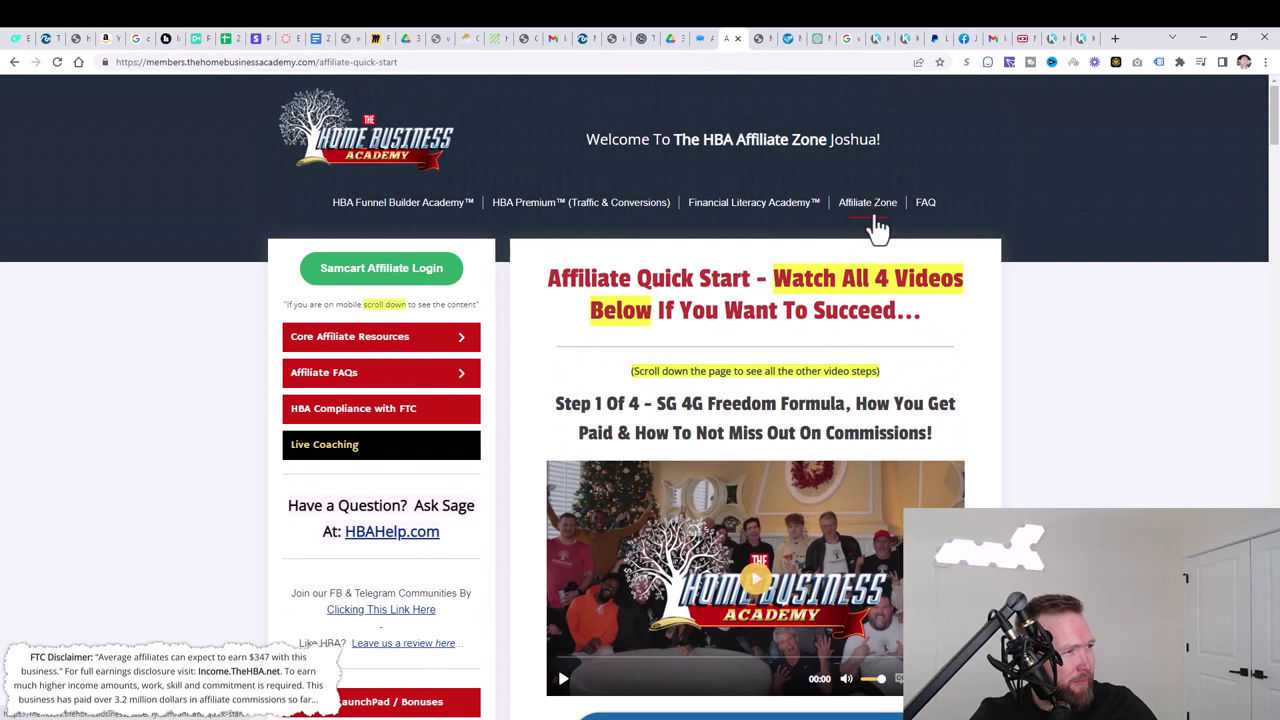
- Ask Emerson to 'write me an email about making money online in no more than 5 minutes per day'
{"action": "left_click", "coordinate": [528, 208]}
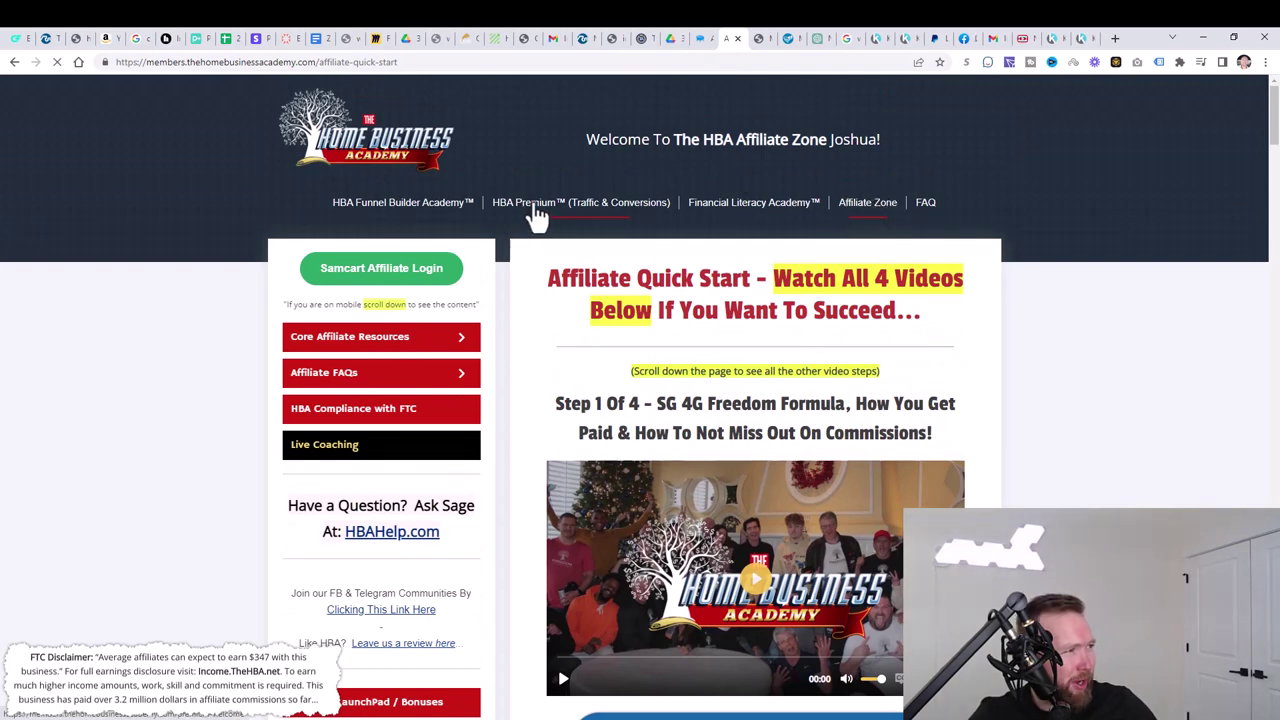
{"action": "scroll", "coordinate": [471, 450], "scroll_direction": "down", "scroll_amount": 2}
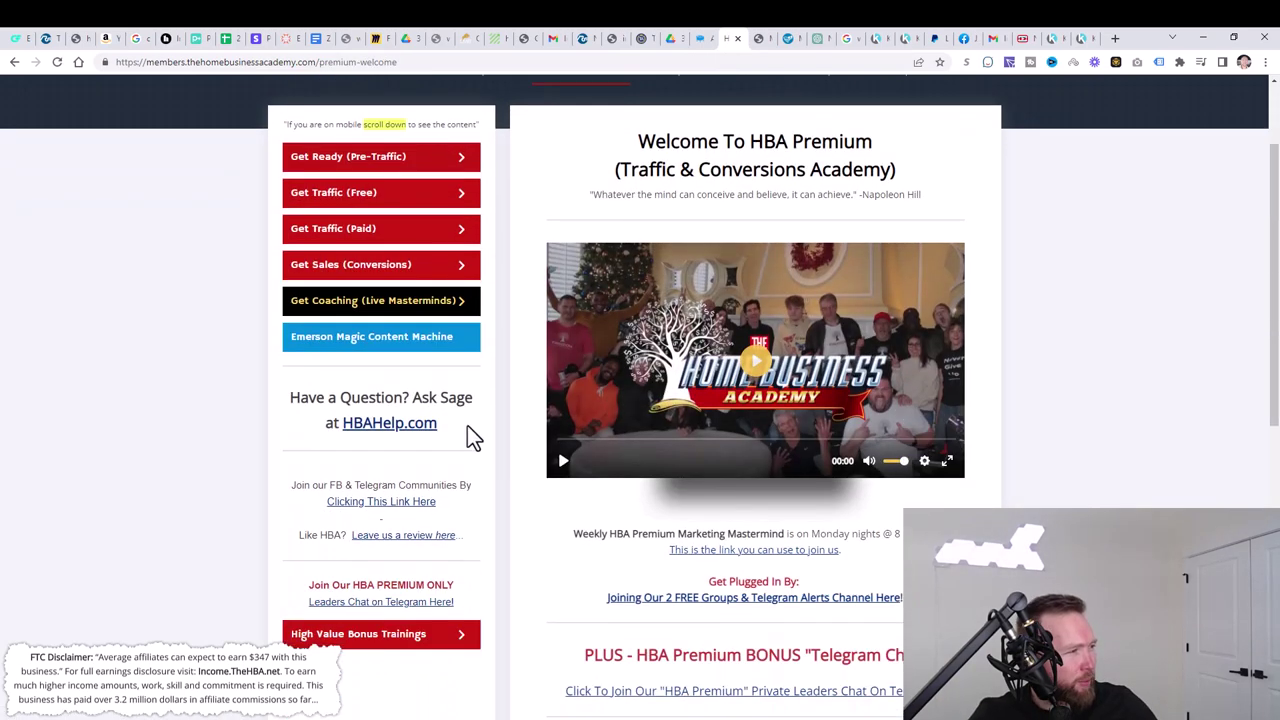
{"action": "left_click", "coordinate": [352, 345]}
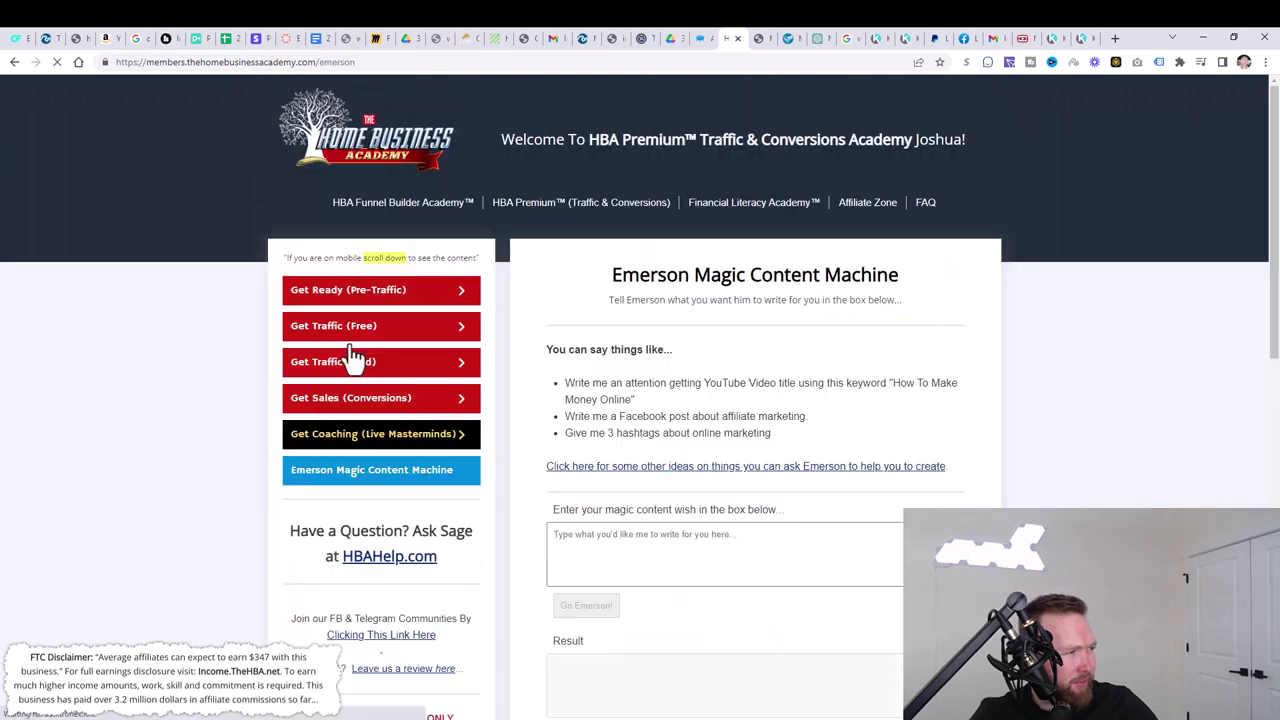
{"action": "scroll", "coordinate": [955, 480], "scroll_direction": "down", "scroll_amount": 2}
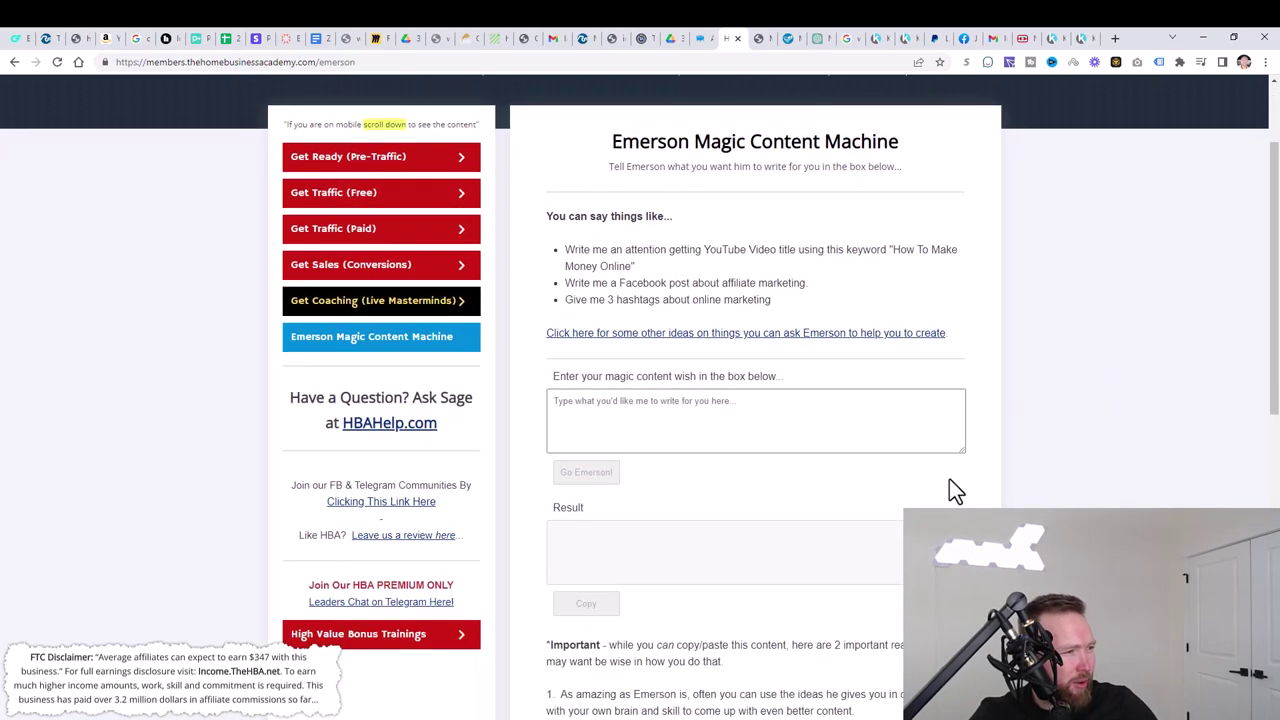
{"action": "left_click", "coordinate": [711, 420]}
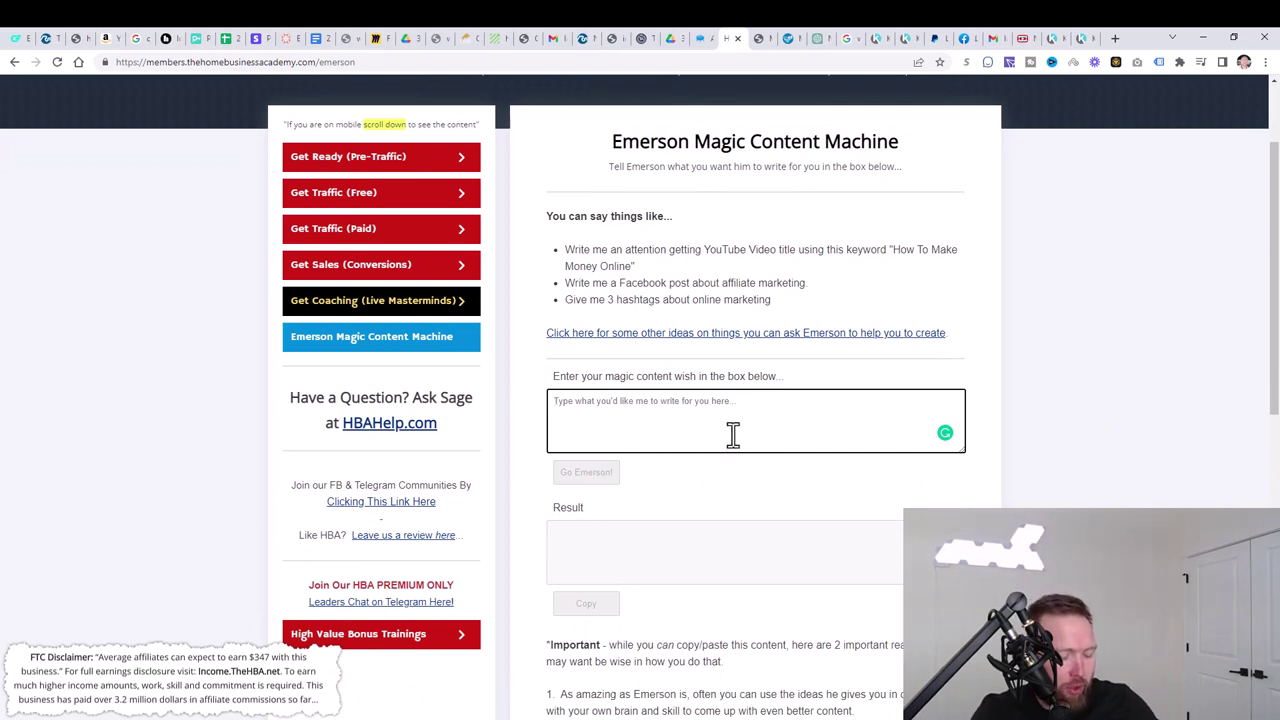
{"action": "type", "text": "can you wri"}
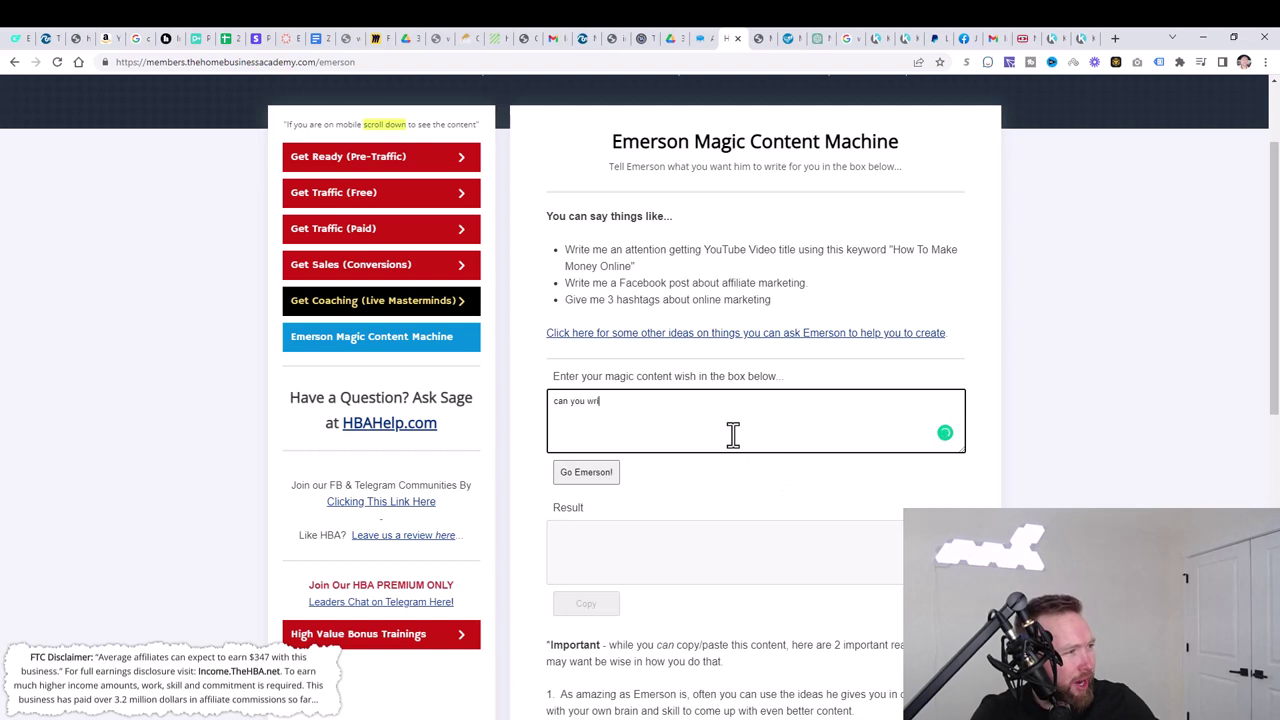
{"action": "type", "text": "te me an email"}
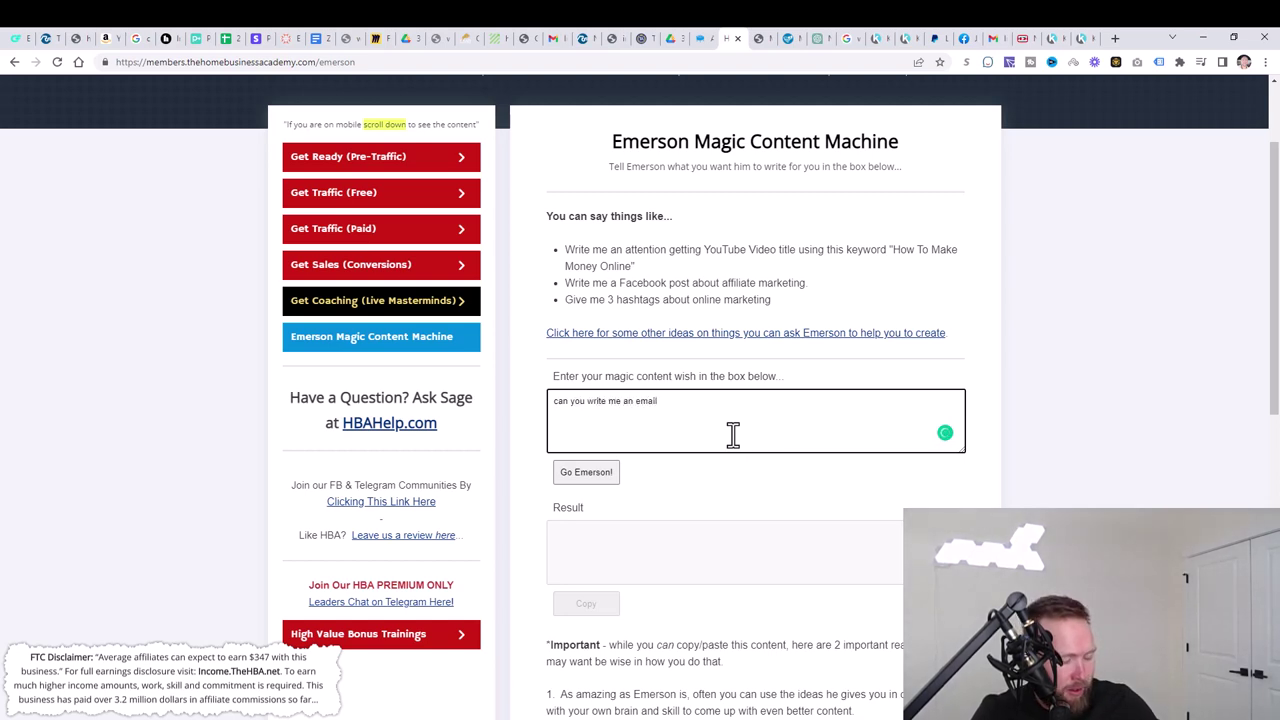
{"action": "type", "text": " about"}
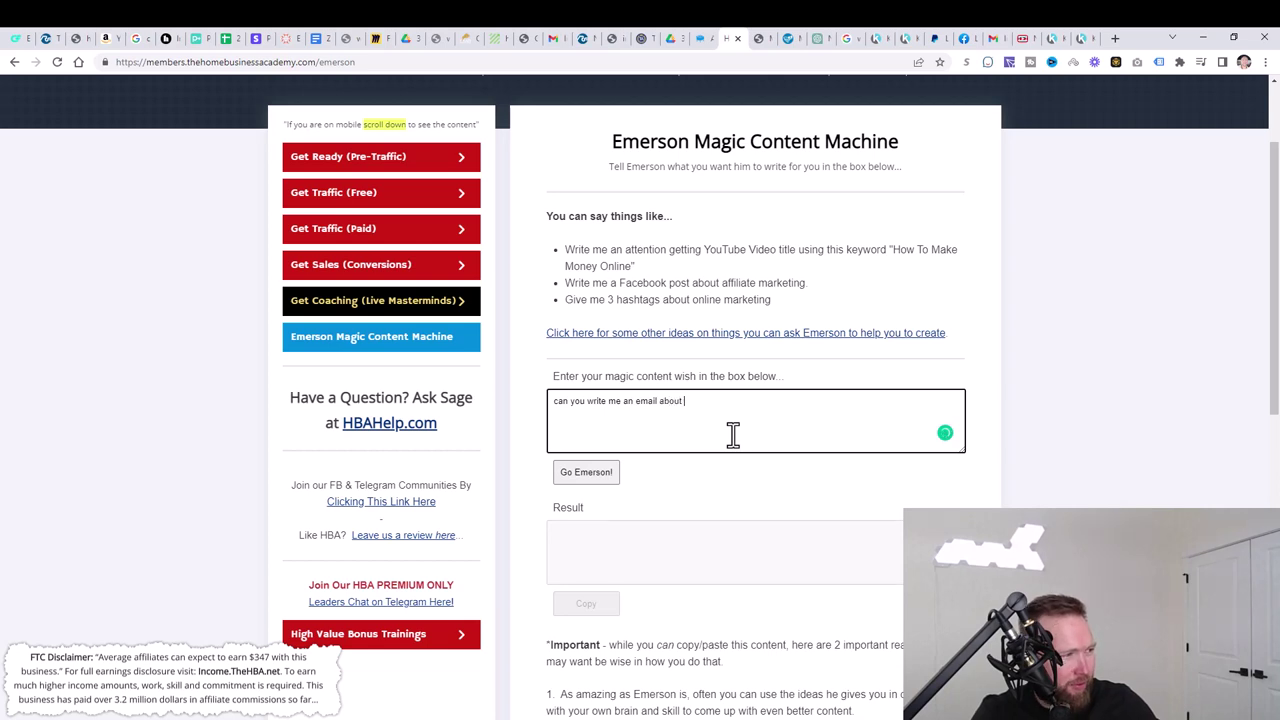
{"action": "type", "text": " making money online in"}
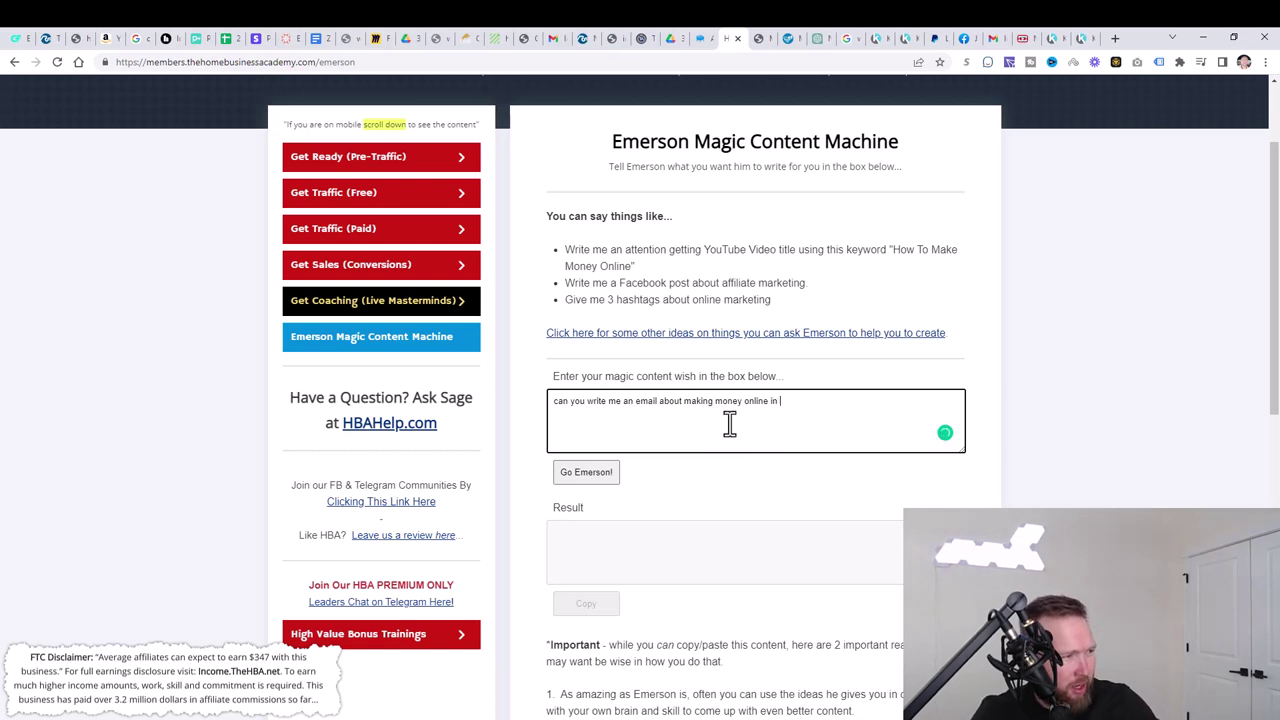
{"action": "type", "text": " no m"}
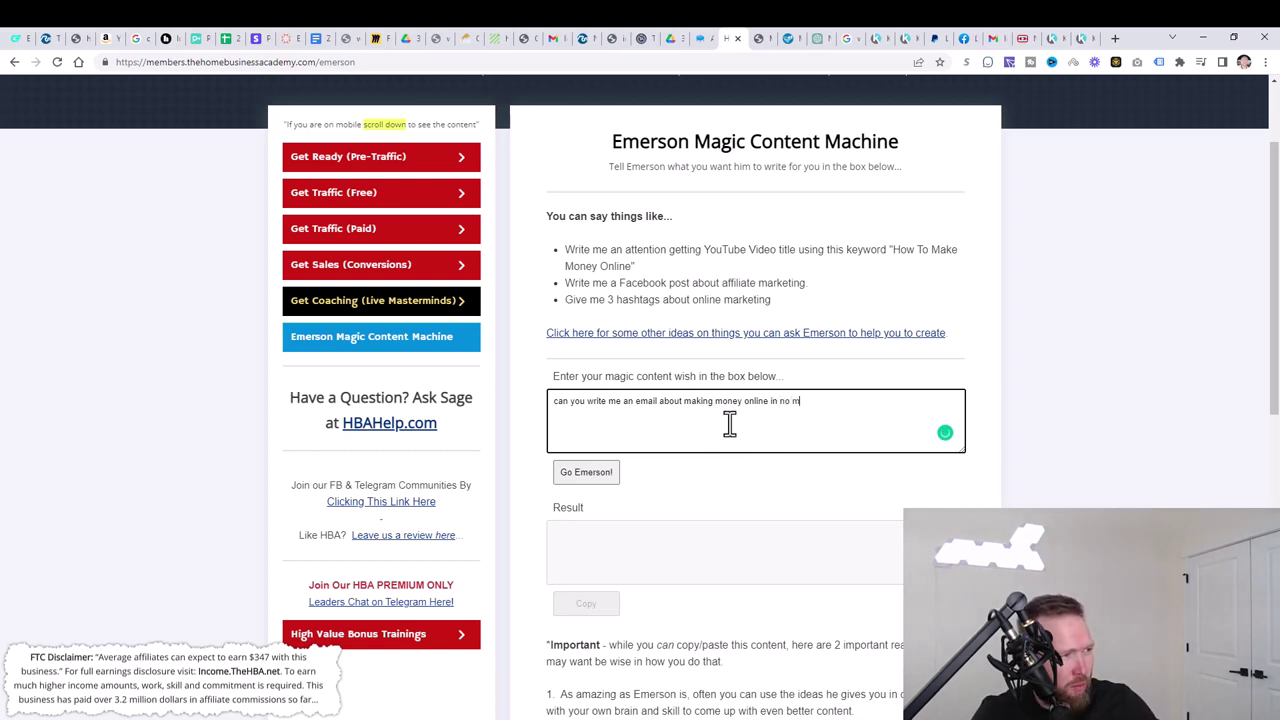
{"action": "type", "text": "ore than 5 min"}
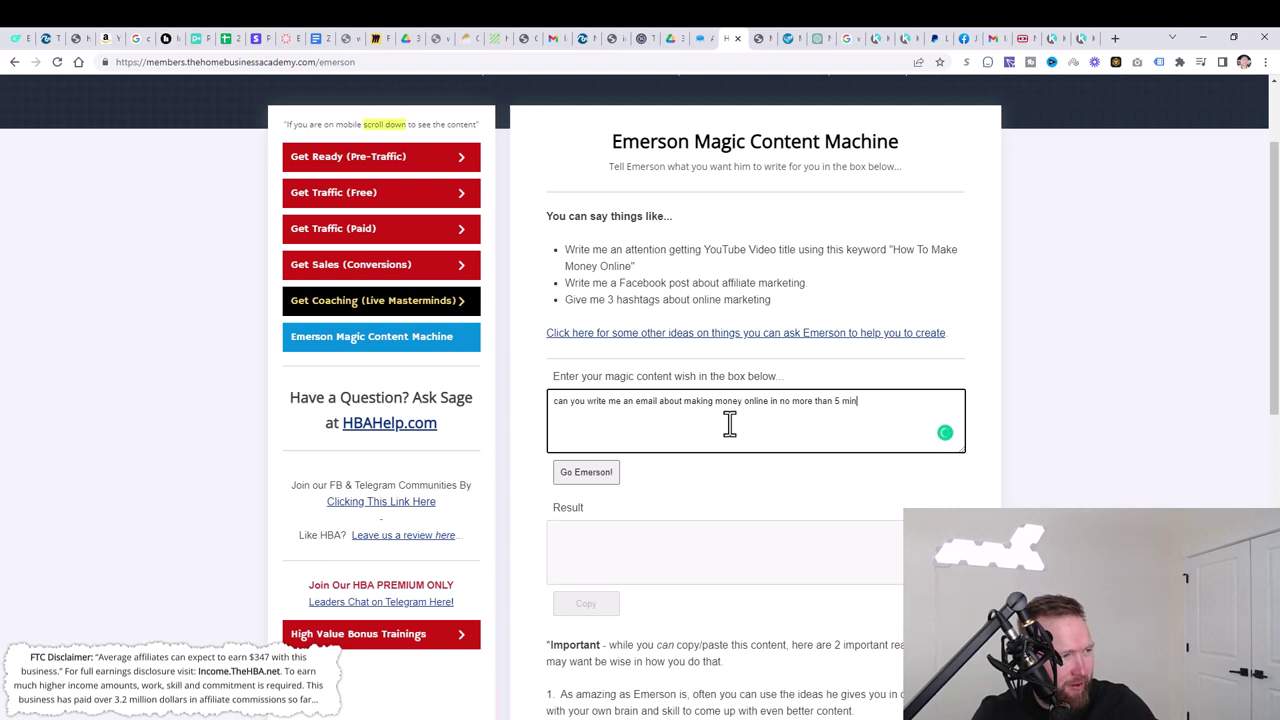
{"action": "type", "text": "utes per day"}
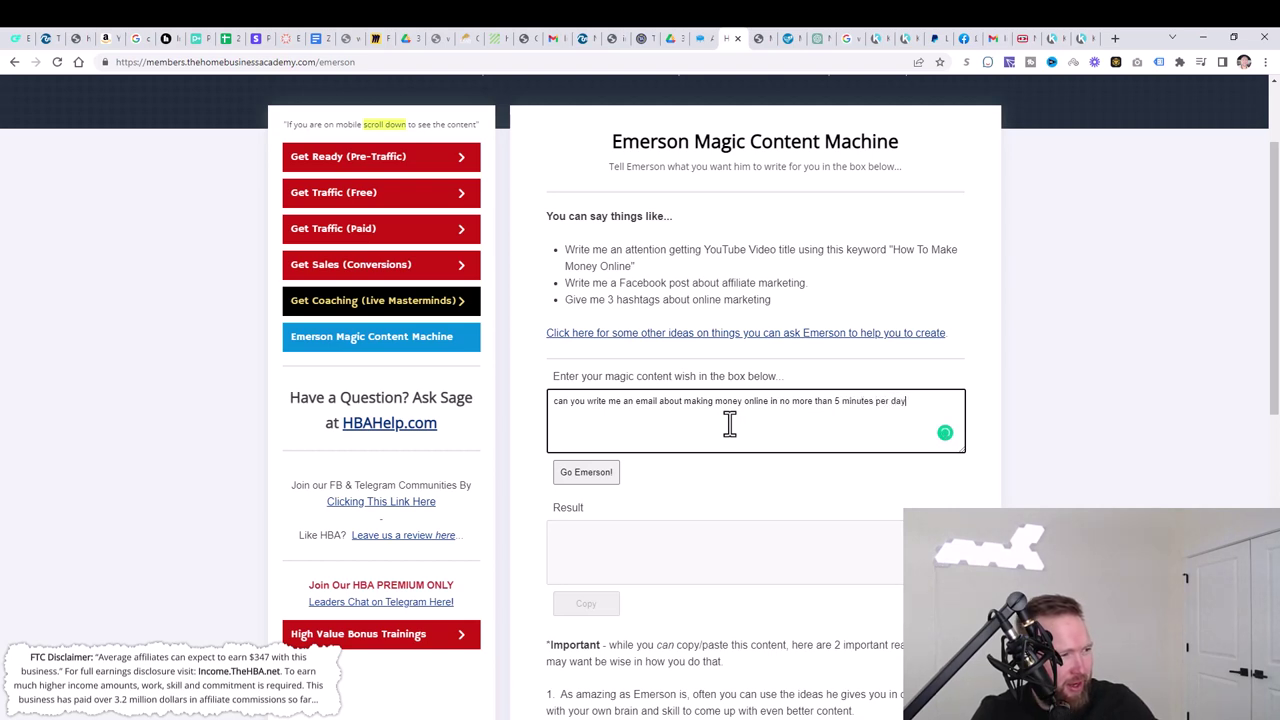
{"action": "type", "text": " copying and pasting ai content"}
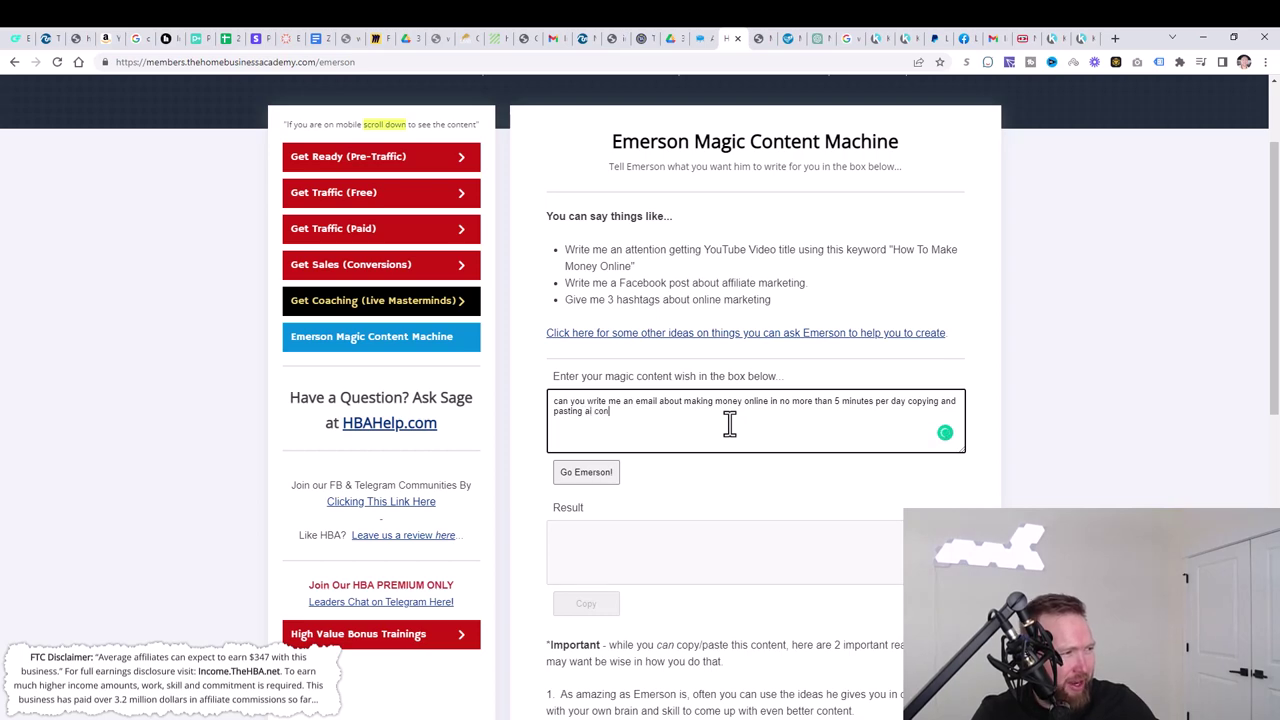
{"action": "left_click", "coordinate": [567, 475]}
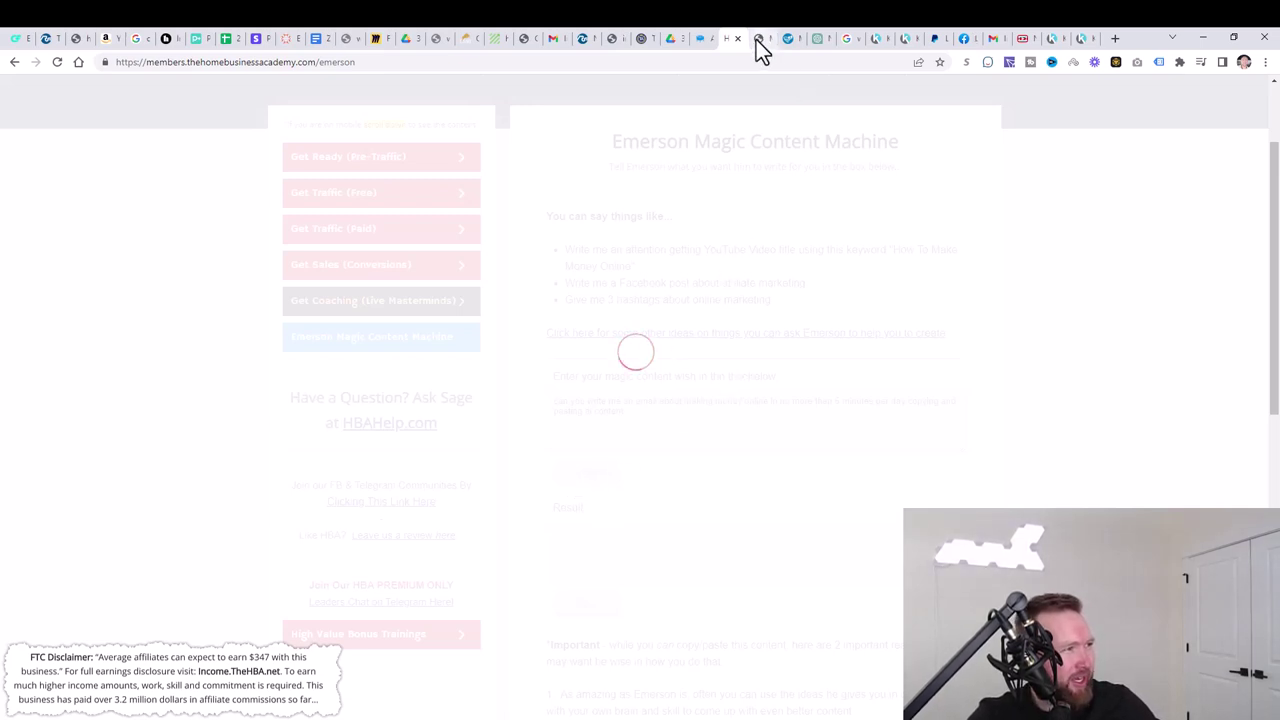
{"action": "mouse_move", "coordinate": [756, 41]}
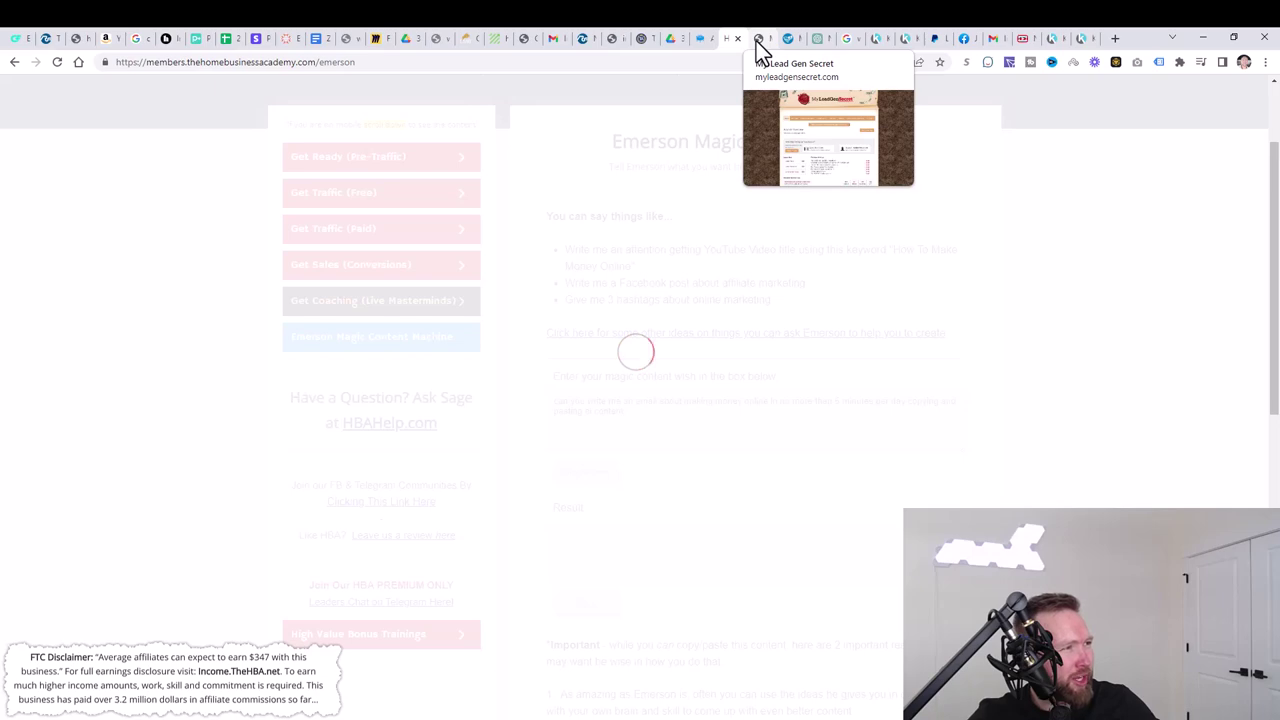
- Show the My Lead Gen Secret Account Overview with 200 leads today and mailings to 8100 leads
{"action": "left_click", "coordinate": [756, 41]}
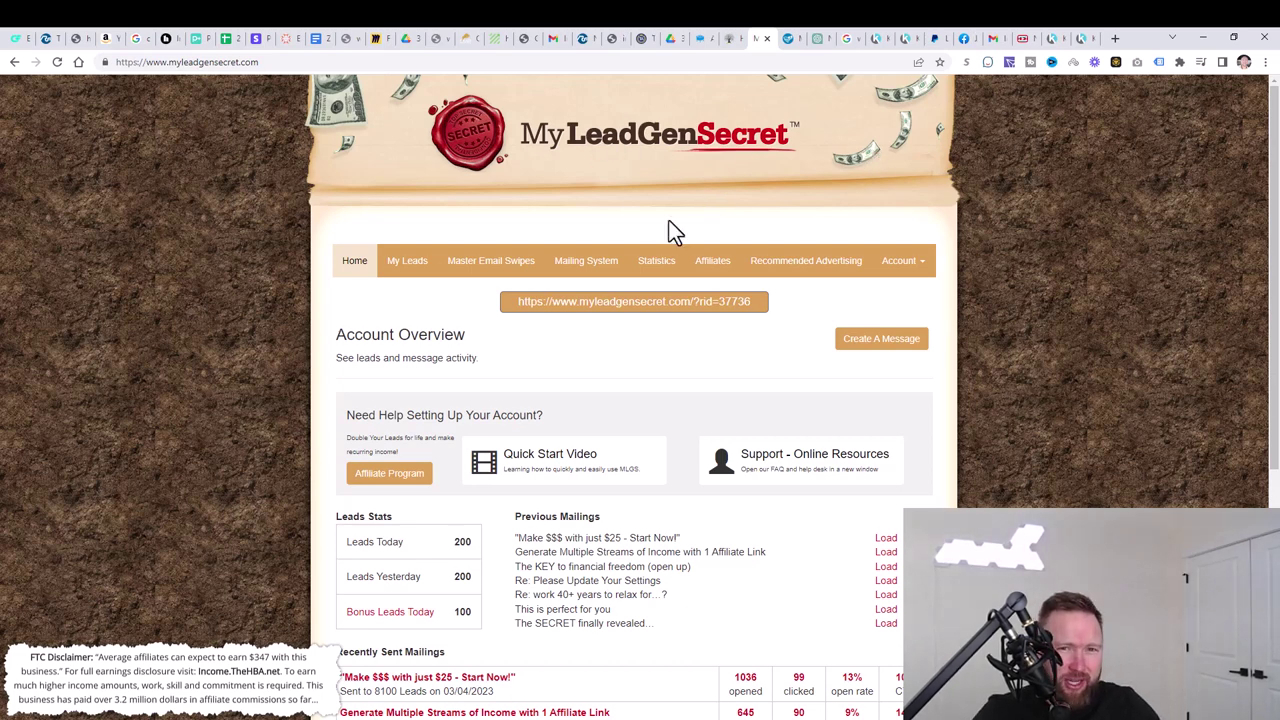
- Expand and collapse Get Traffic (Free) on the Emerson page, then view SamCart's $5,253.60 commissions
{"action": "left_click", "coordinate": [733, 38]}
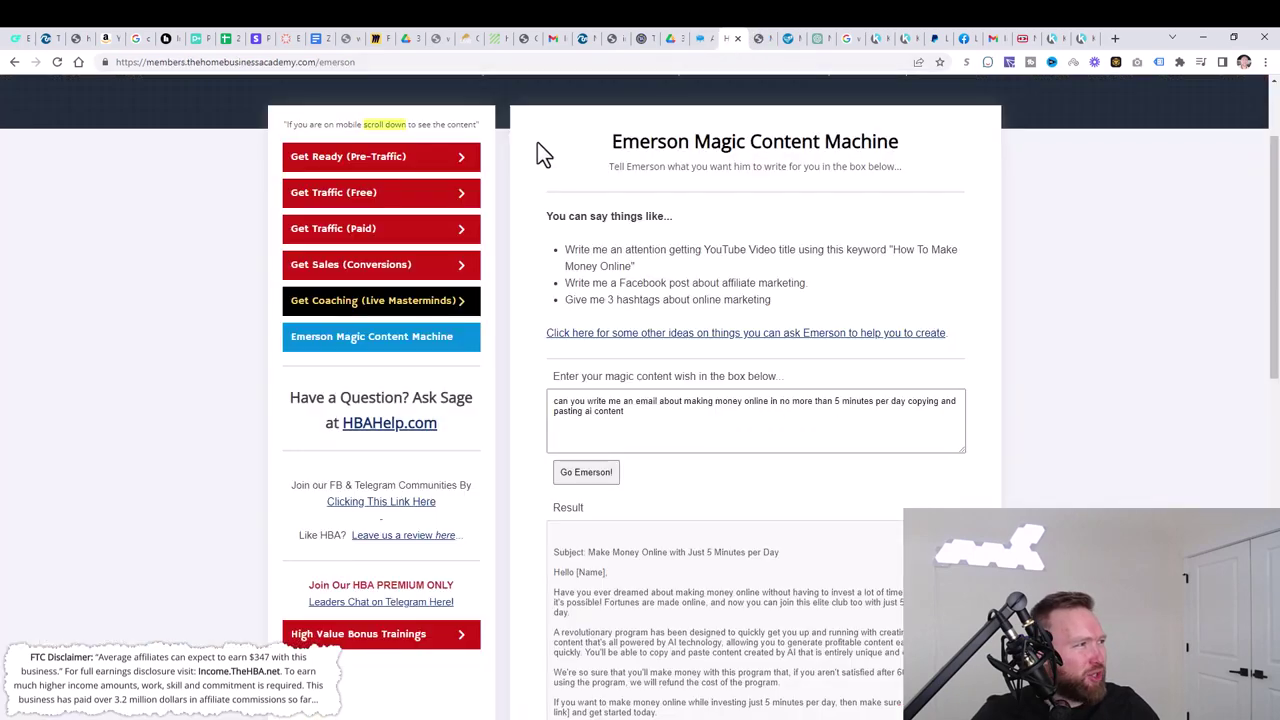
{"action": "left_click", "coordinate": [370, 195]}
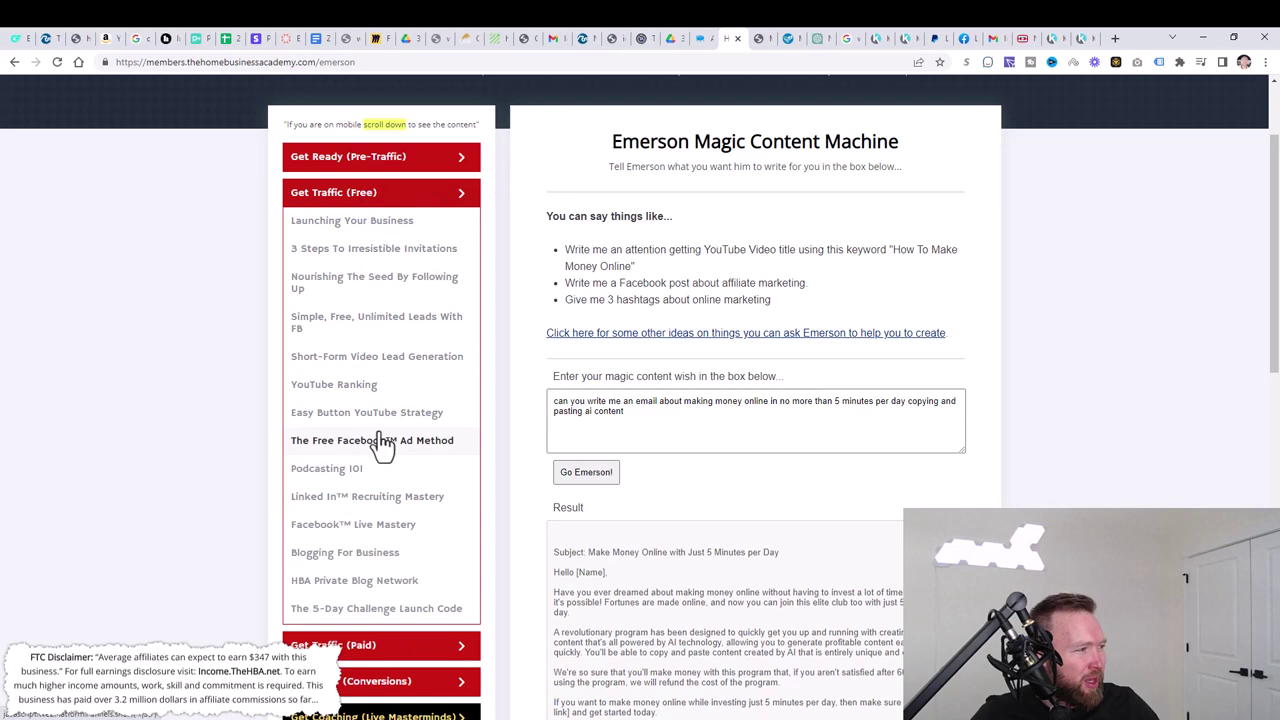
{"action": "left_click", "coordinate": [363, 643]}
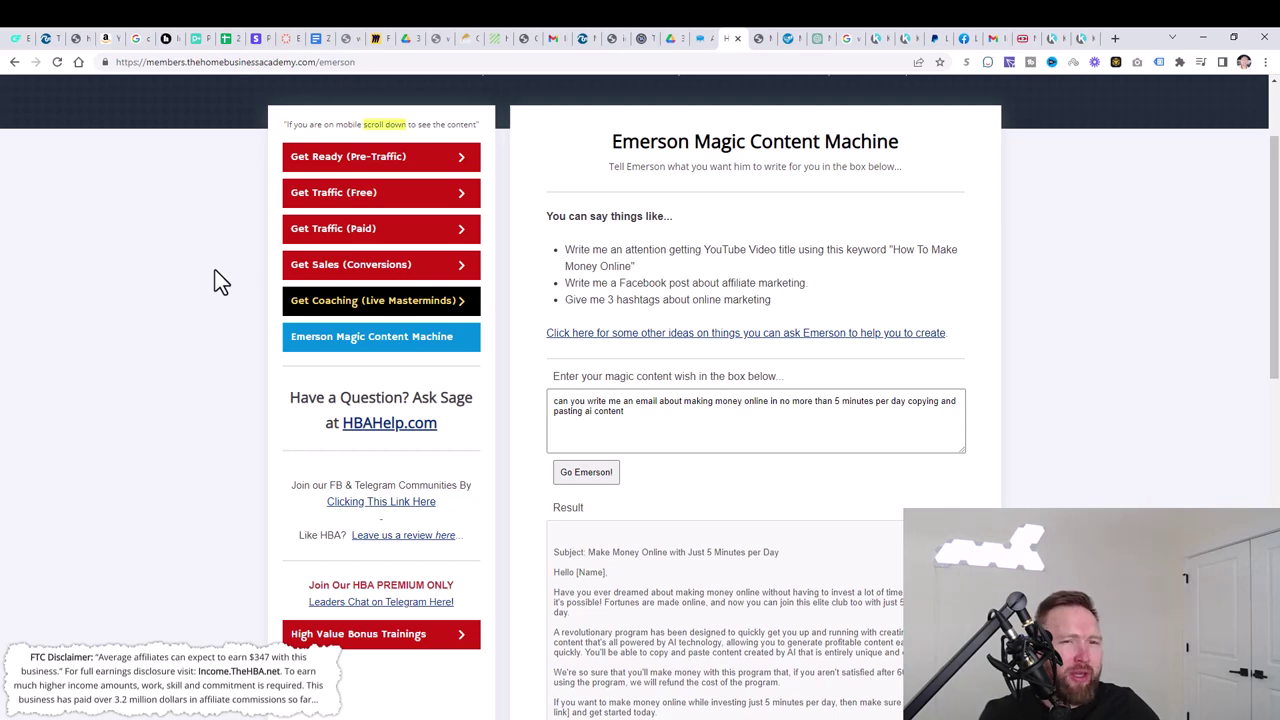
{"action": "left_click", "coordinate": [697, 40]}
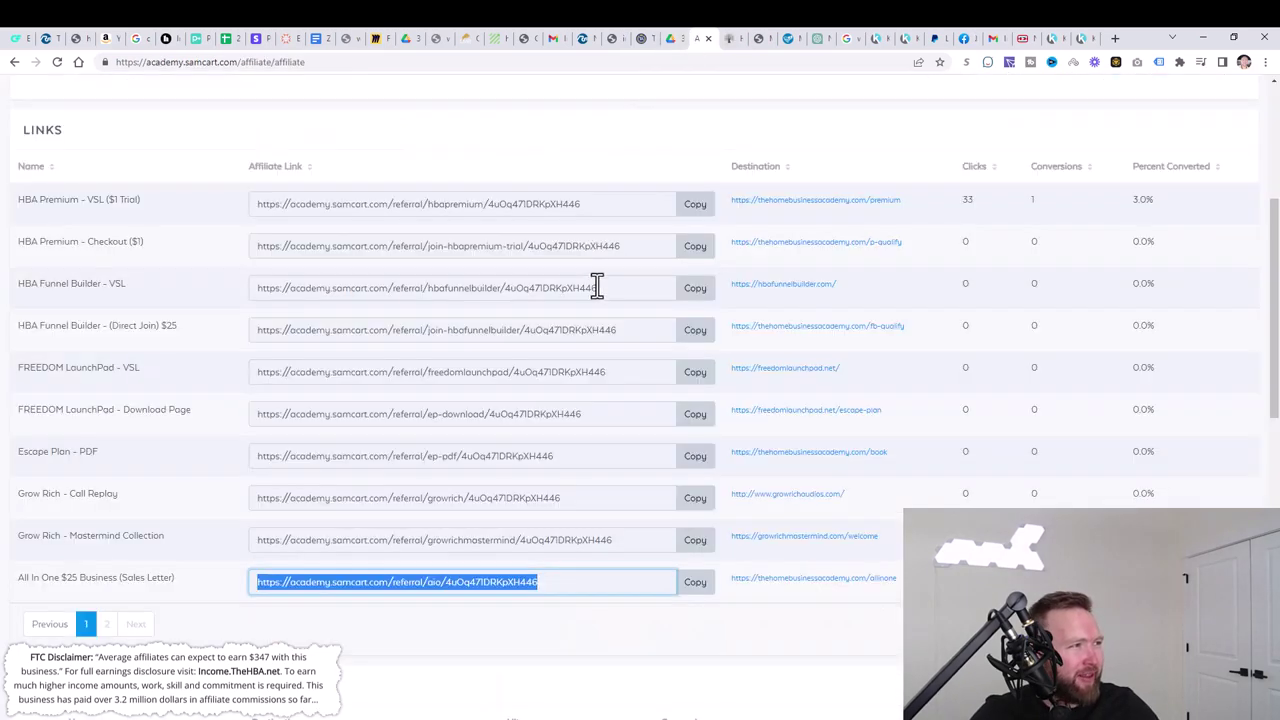
{"action": "scroll", "coordinate": [594, 286], "scroll_direction": "up", "scroll_amount": 5}
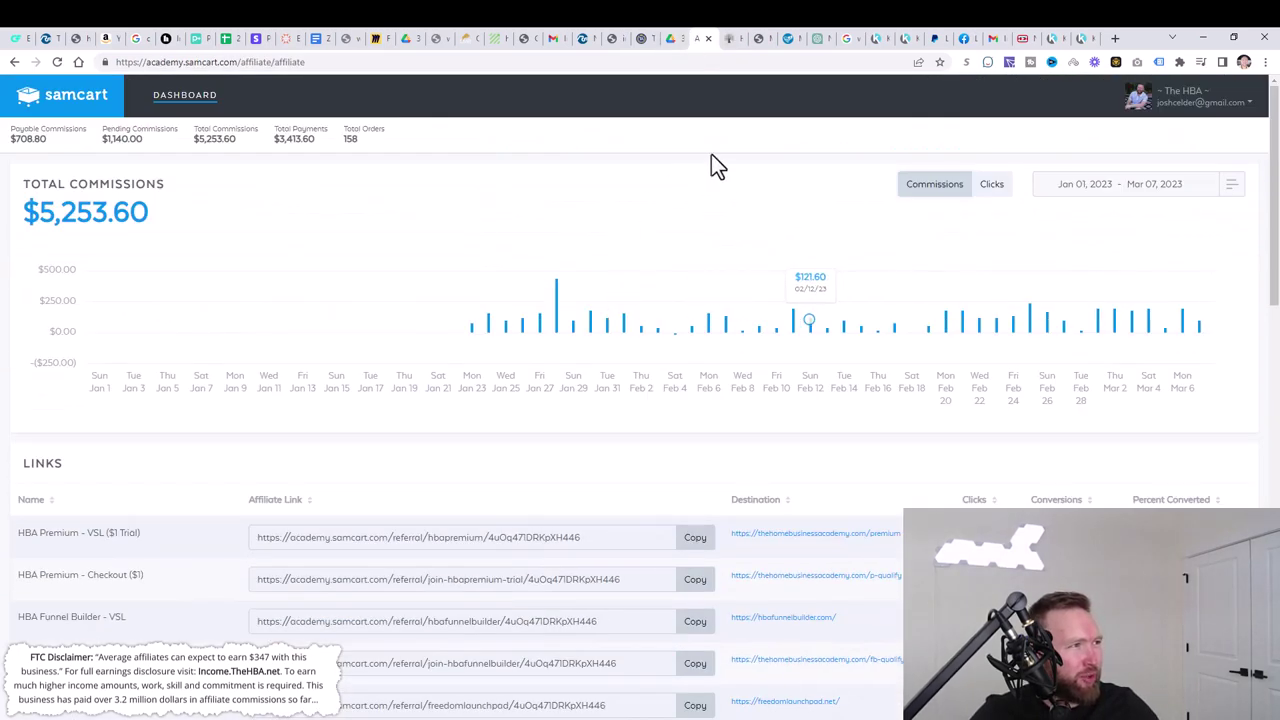
- Return to the My Lead Gen Secret account overview, showing 200 leads today and previous mailings
{"action": "left_click", "coordinate": [757, 40]}
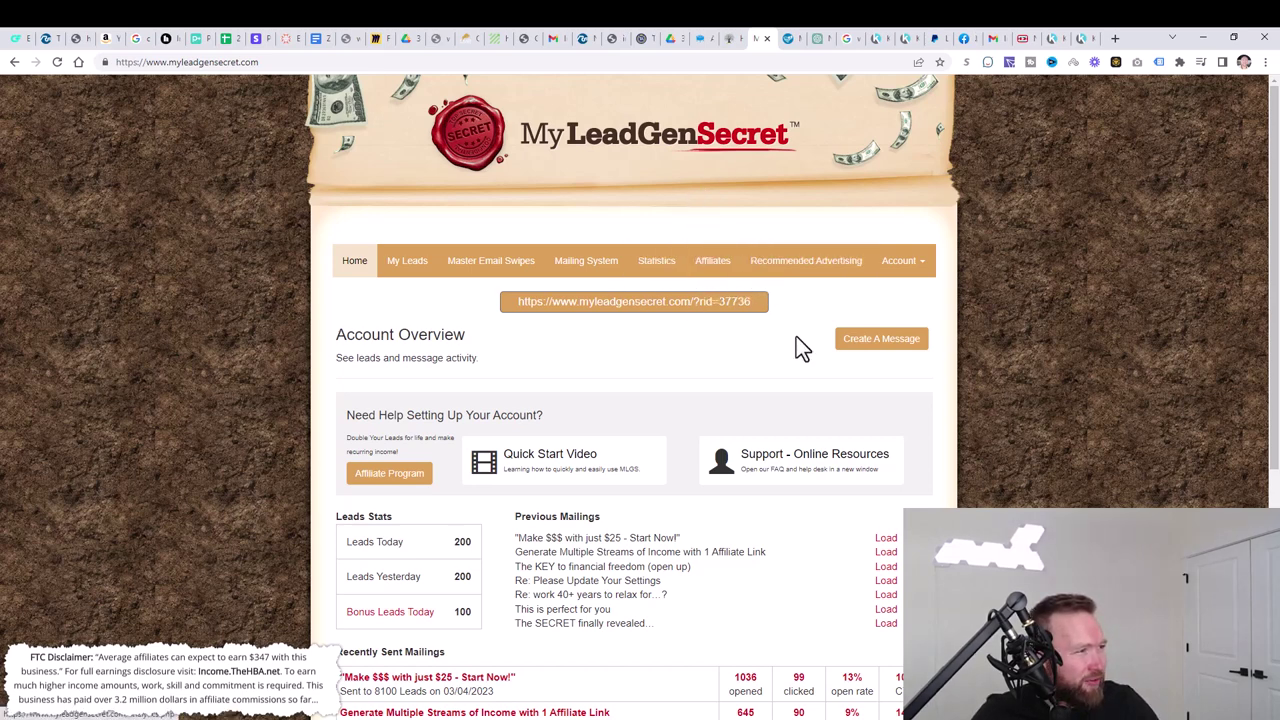
{"action": "left_click", "coordinate": [851, 343]}
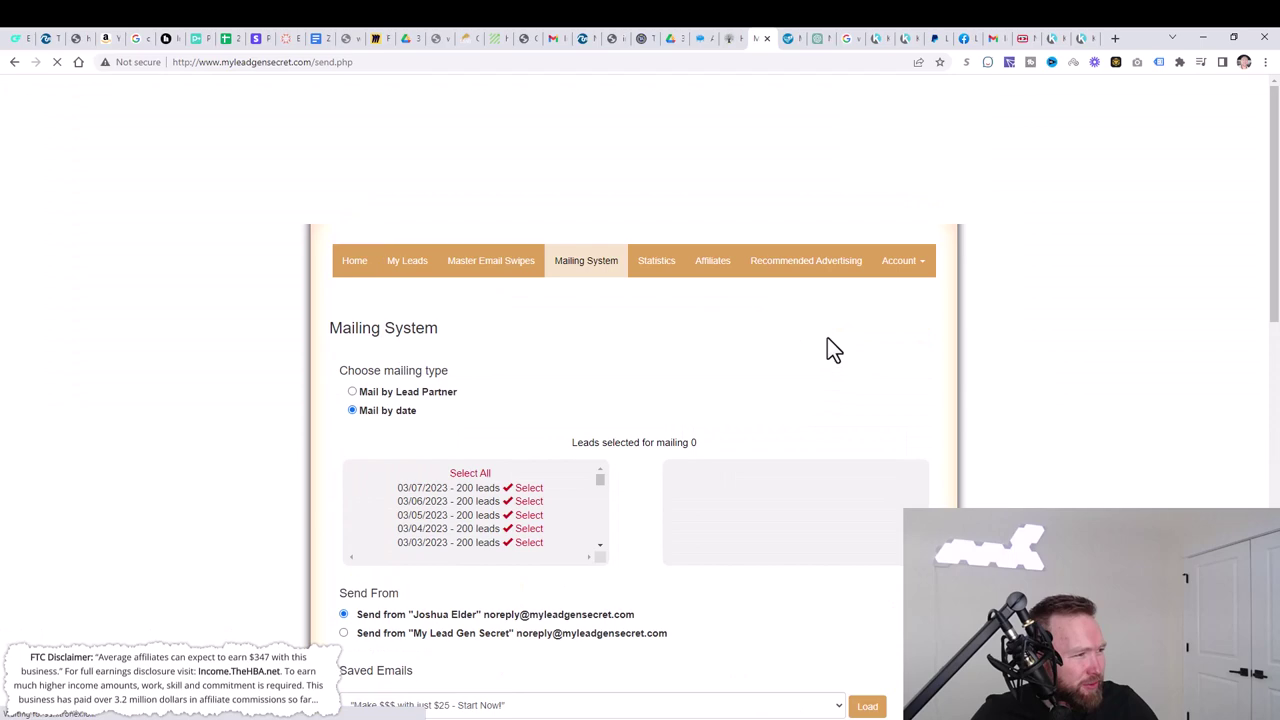
{"action": "scroll", "coordinate": [650, 380], "scroll_direction": "down", "scroll_amount": 2}
{"action": "scroll", "coordinate": [520, 390], "scroll_direction": "down", "scroll_amount": 5}
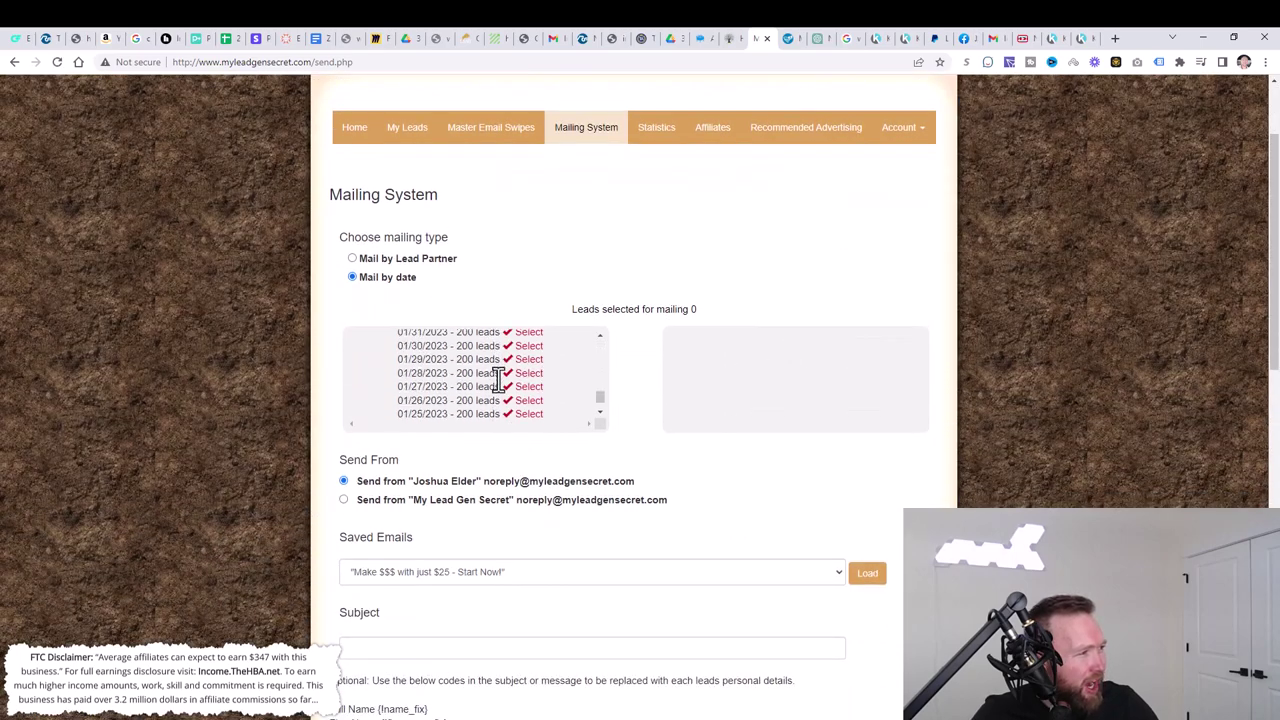
{"action": "scroll", "coordinate": [497, 380], "scroll_direction": "up", "scroll_amount": 5}
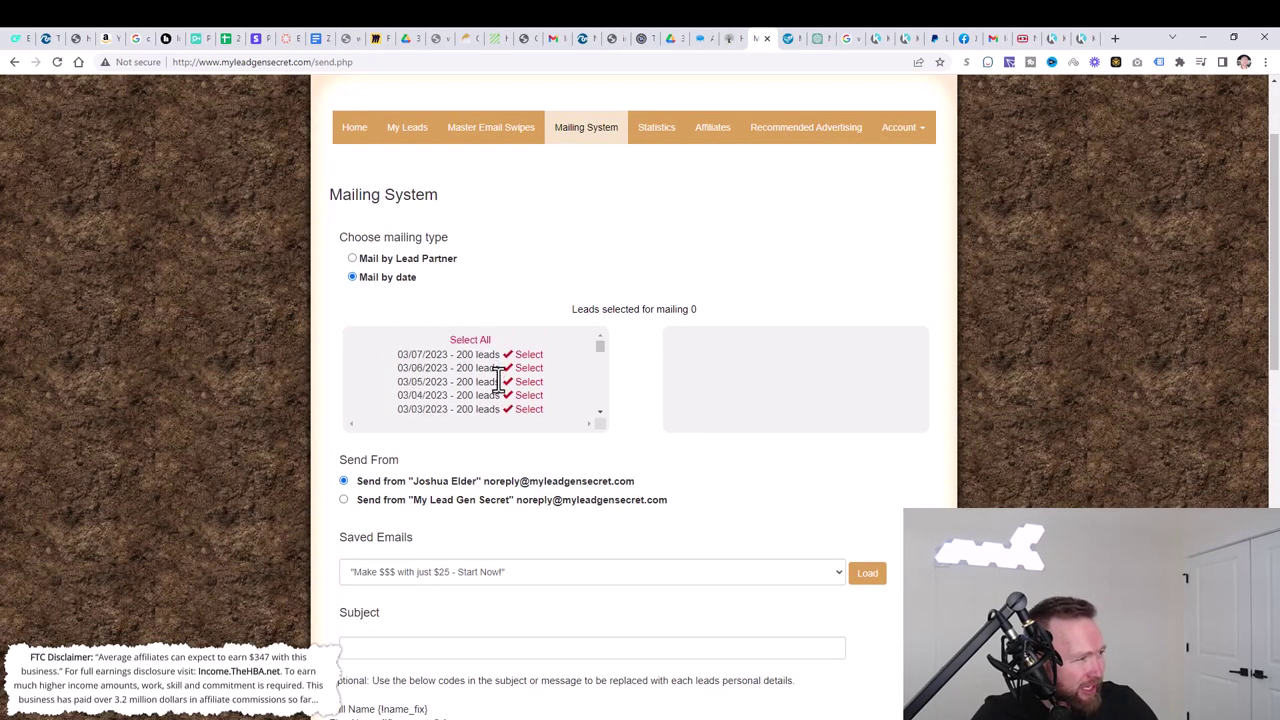
{"action": "left_click_drag", "start_coordinate": [450, 352], "coordinate": [487, 382]}
{"action": "scroll", "coordinate": [487, 380], "scroll_direction": "down", "scroll_amount": 10}
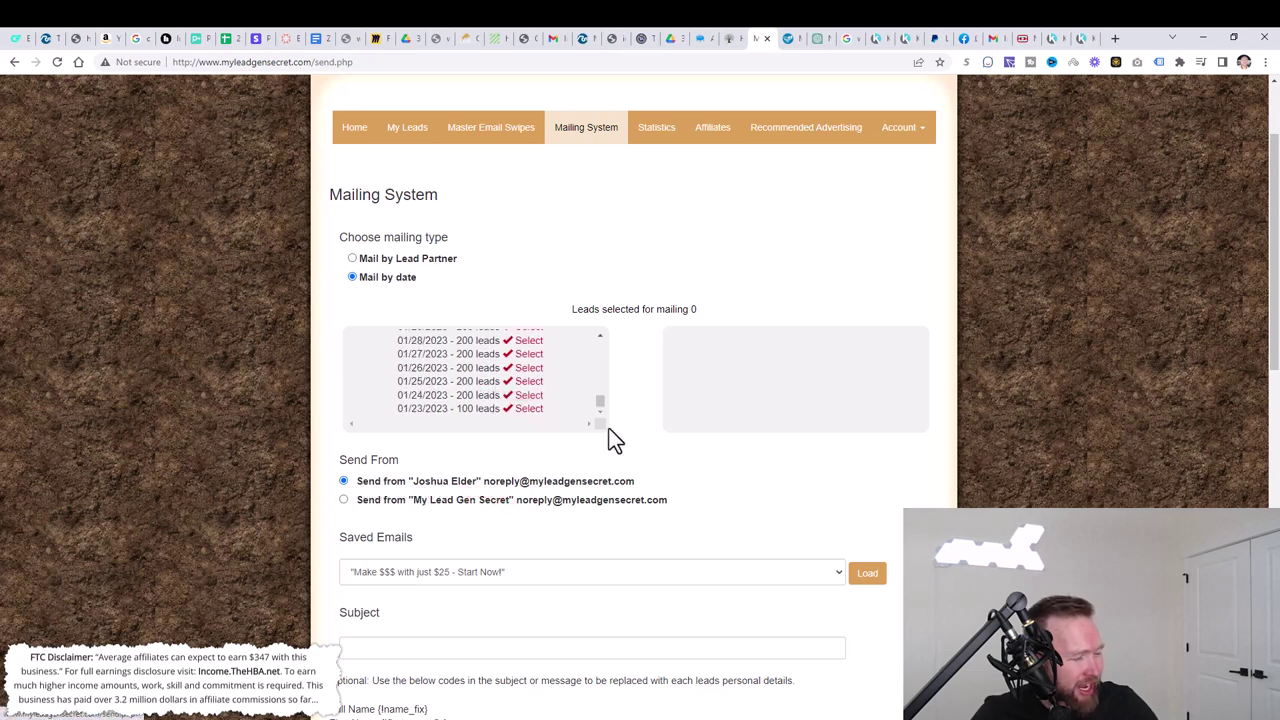
{"action": "left_click_drag", "start_coordinate": [474, 394], "coordinate": [598, 428]}
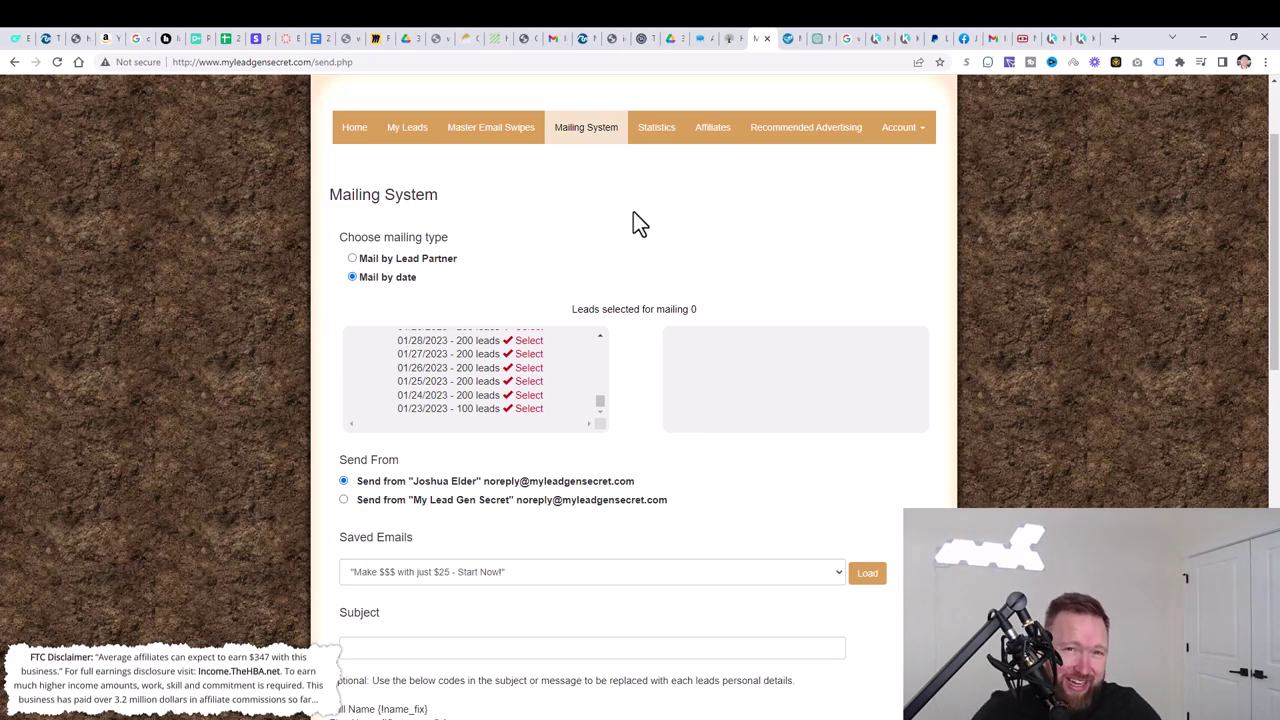
{"action": "scroll", "coordinate": [650, 150], "scroll_direction": "up", "scroll_amount": 3}
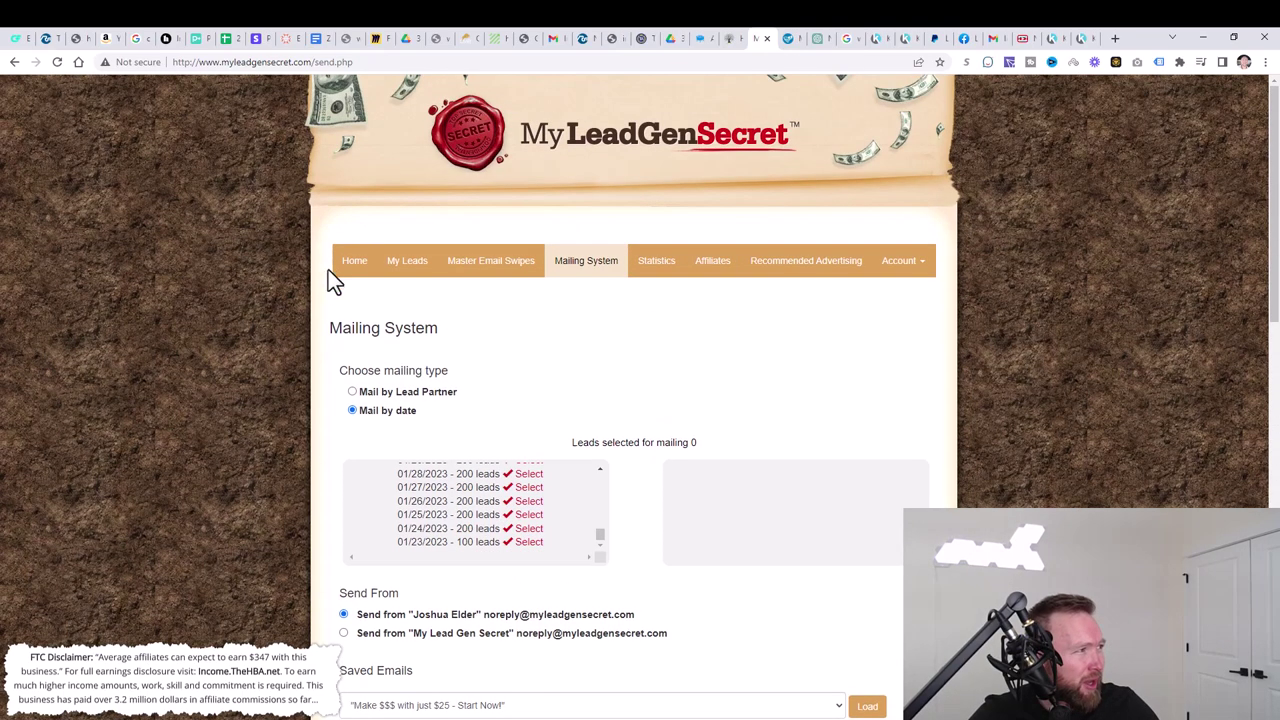
{"action": "left_click", "coordinate": [346, 268]}
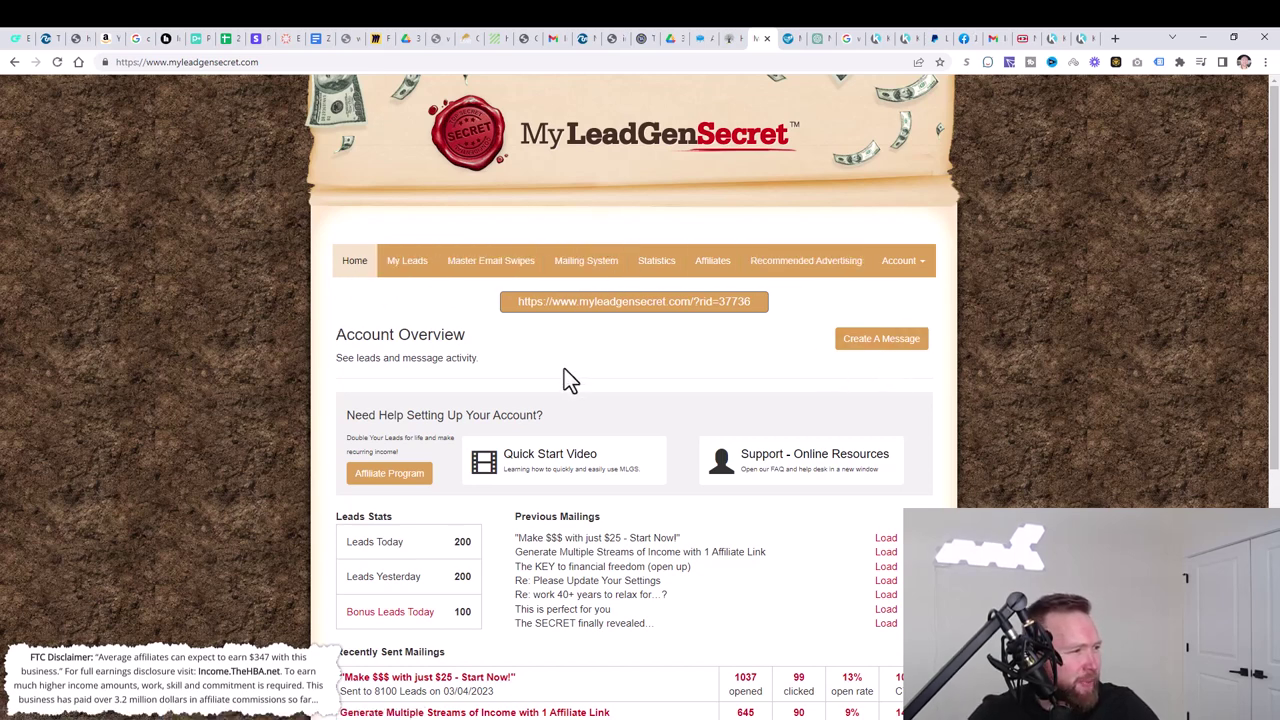
- Start a new message with every lead date selected, 8700 leads in total
{"action": "left_click", "coordinate": [888, 350]}
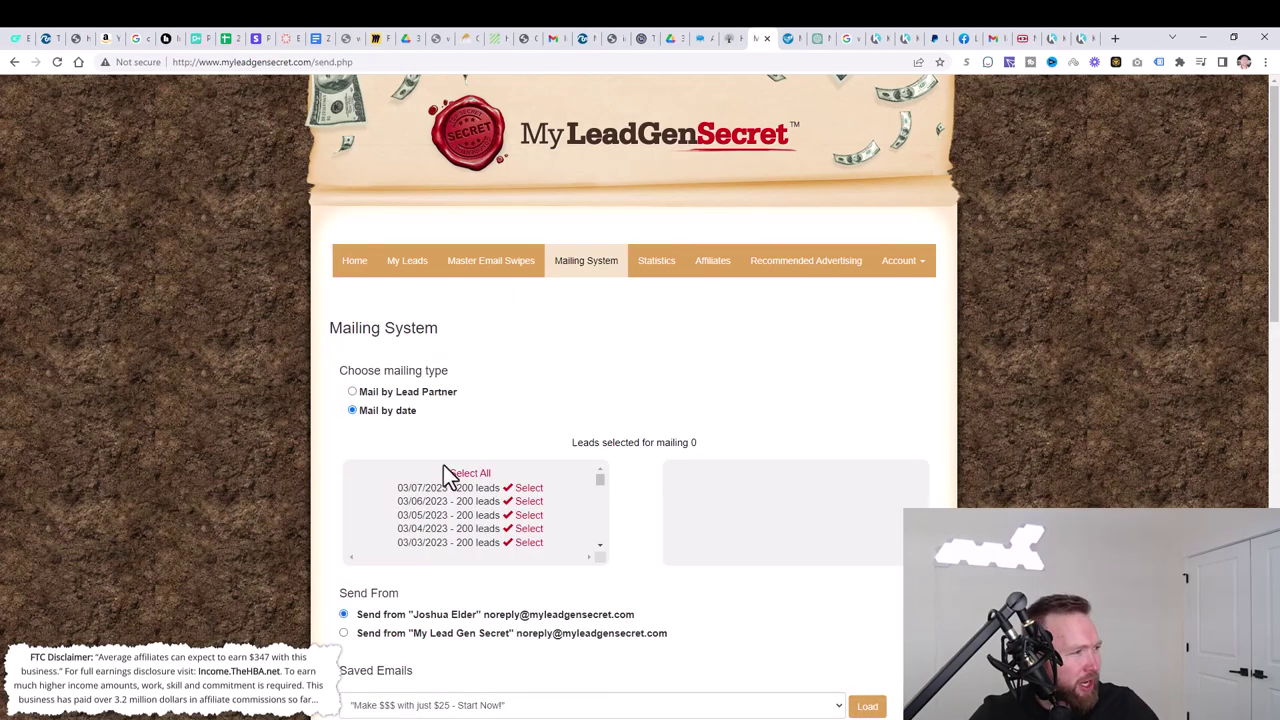
{"action": "left_click", "coordinate": [468, 474]}
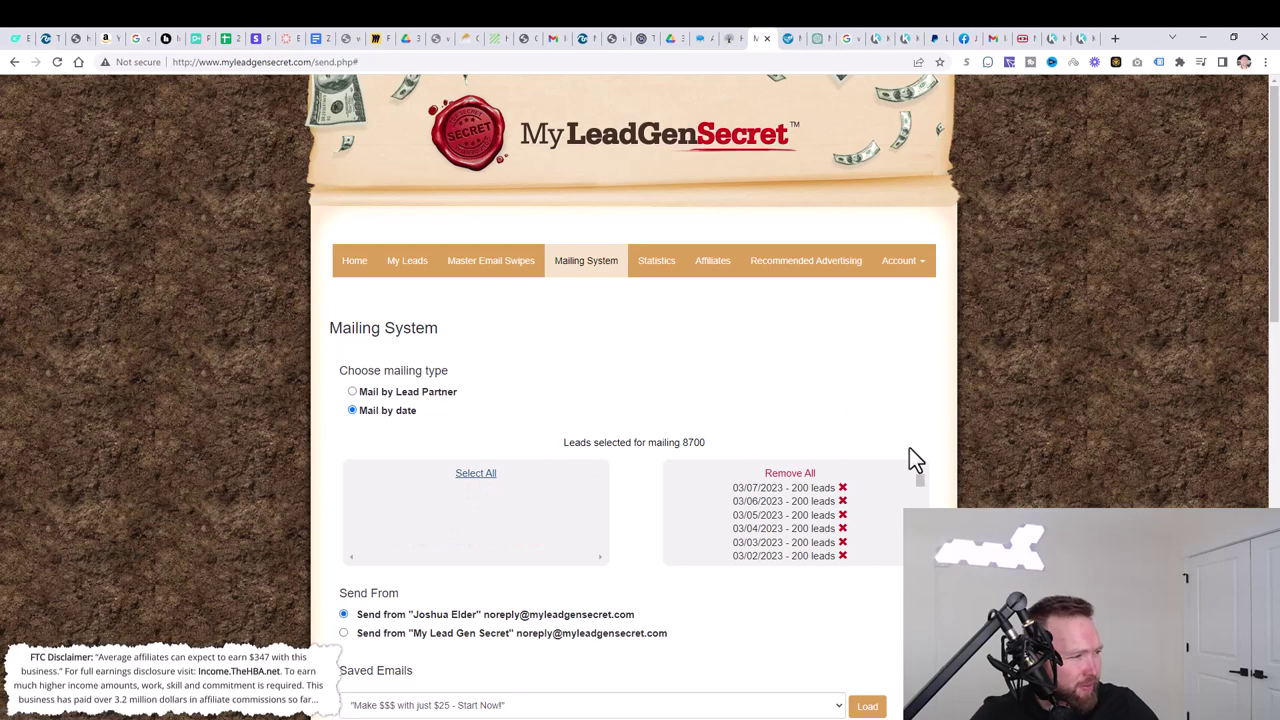
{"action": "scroll", "coordinate": [909, 447], "scroll_direction": "down", "scroll_amount": 3}
{"action": "left_click", "coordinate": [481, 514]}
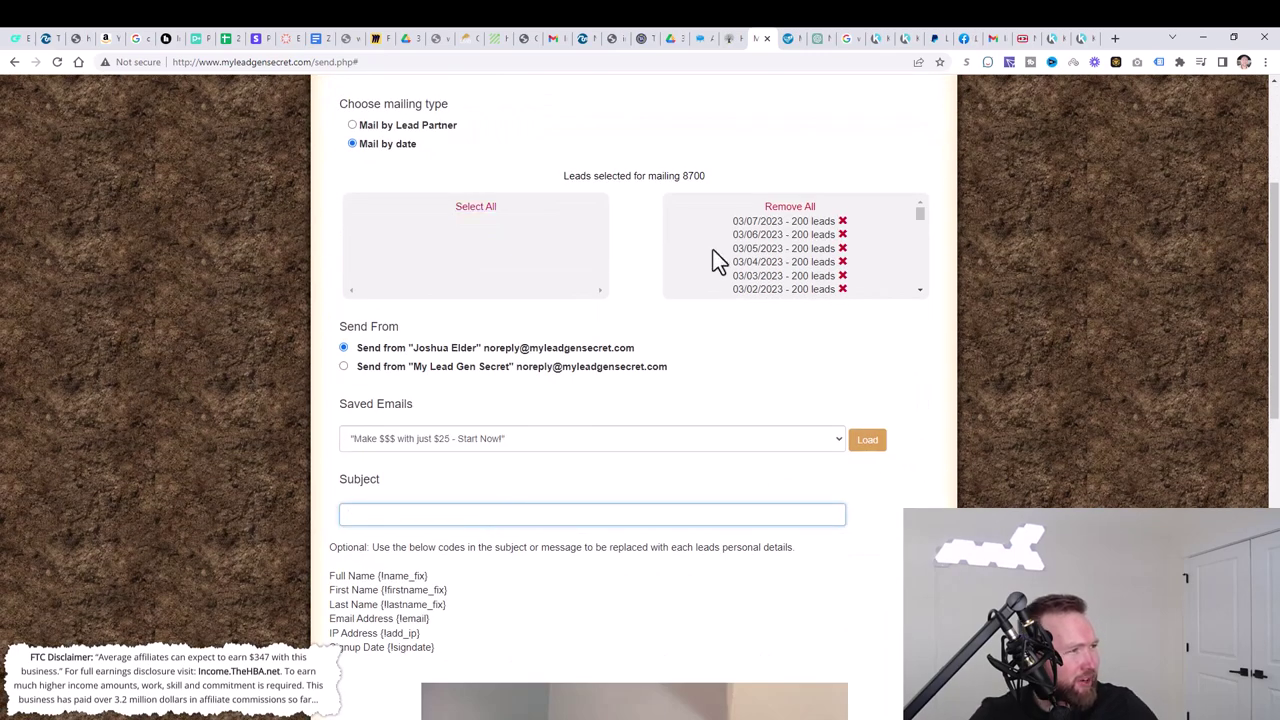
- Copy Emerson's subject 'Make Money Online with Just 5 Minutes per Day' into the message Subject
{"action": "left_click", "coordinate": [729, 48]}
{"action": "scroll", "coordinate": [720, 405], "scroll_direction": "down", "scroll_amount": 1}
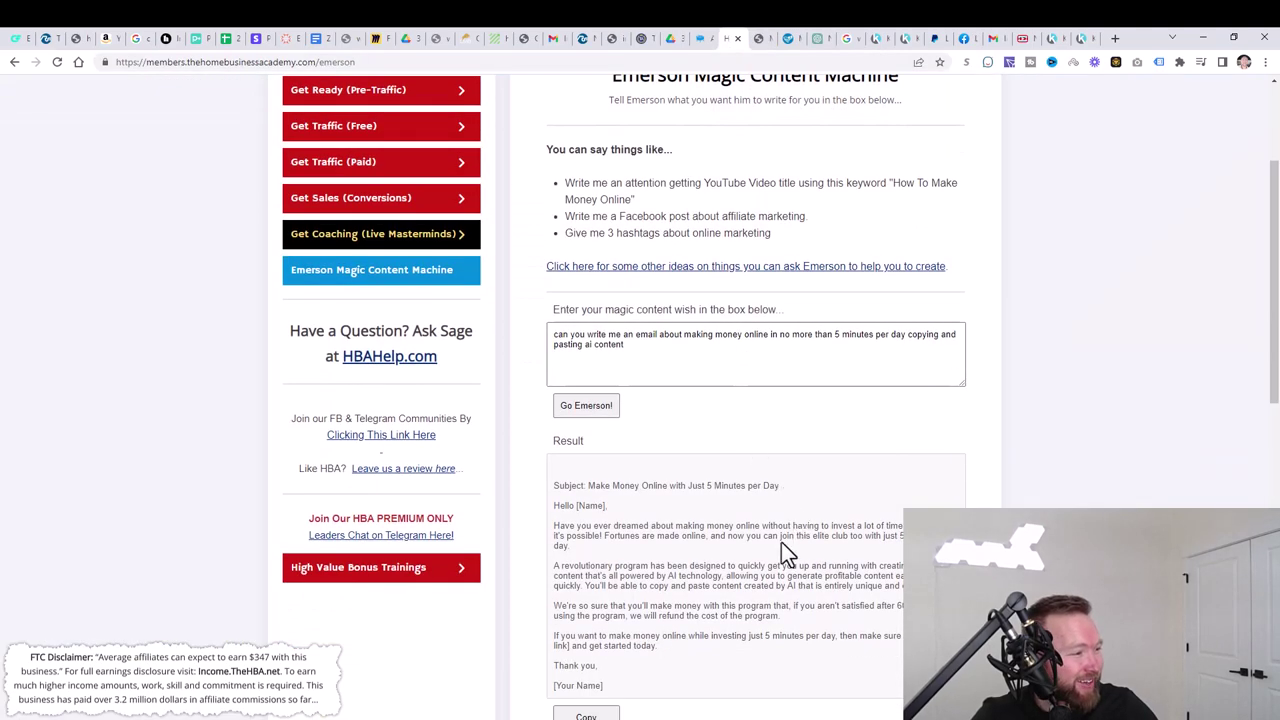
{"action": "scroll", "coordinate": [781, 552], "scroll_direction": "down", "scroll_amount": 1}
{"action": "left_click_drag", "start_coordinate": [681, 607], "coordinate": [541, 424]}
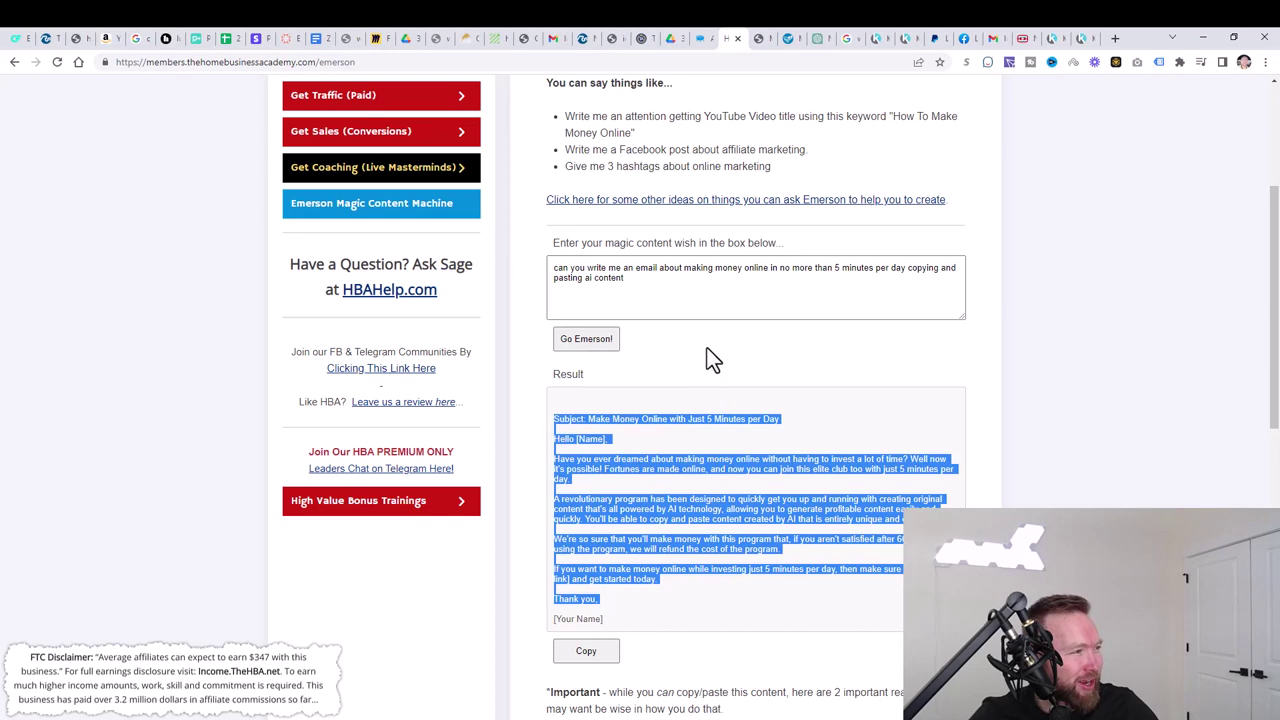
{"action": "left_click_drag", "start_coordinate": [797, 414], "coordinate": [590, 425]}
{"action": "key", "text": "ctrl+c"}
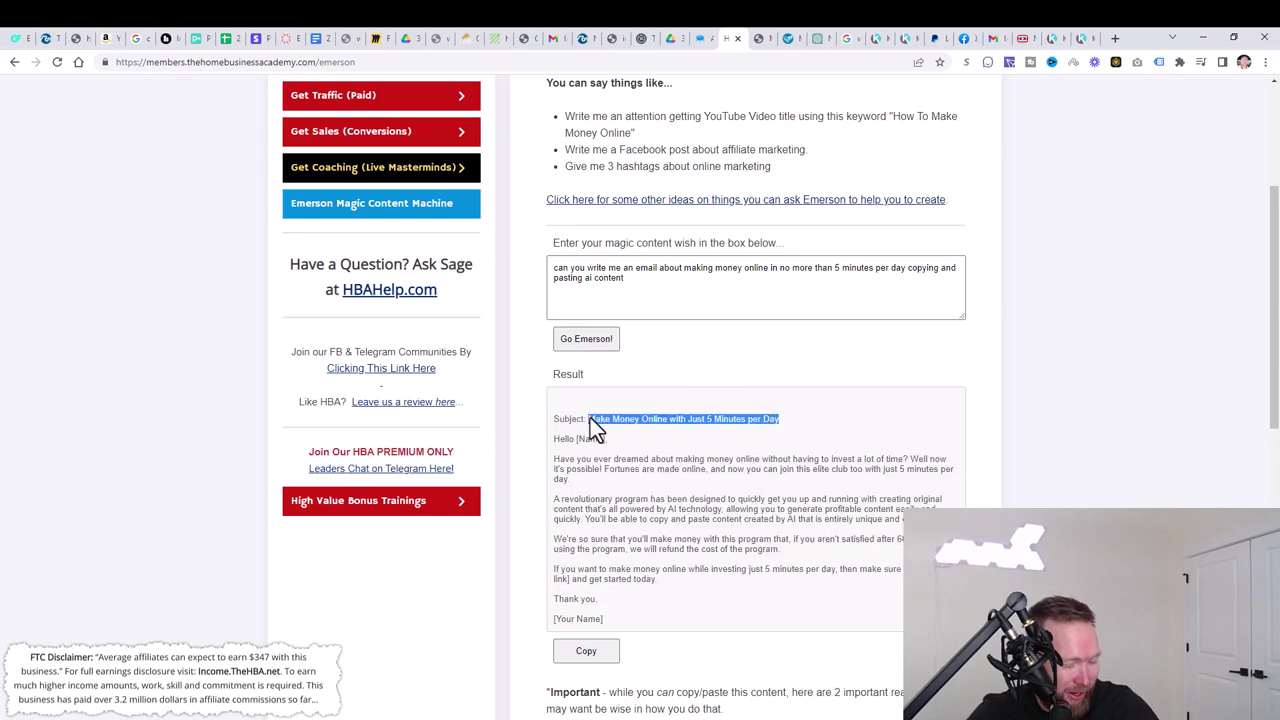
{"action": "left_click", "coordinate": [763, 38]}
{"action": "key", "text": "ctrl+v"}
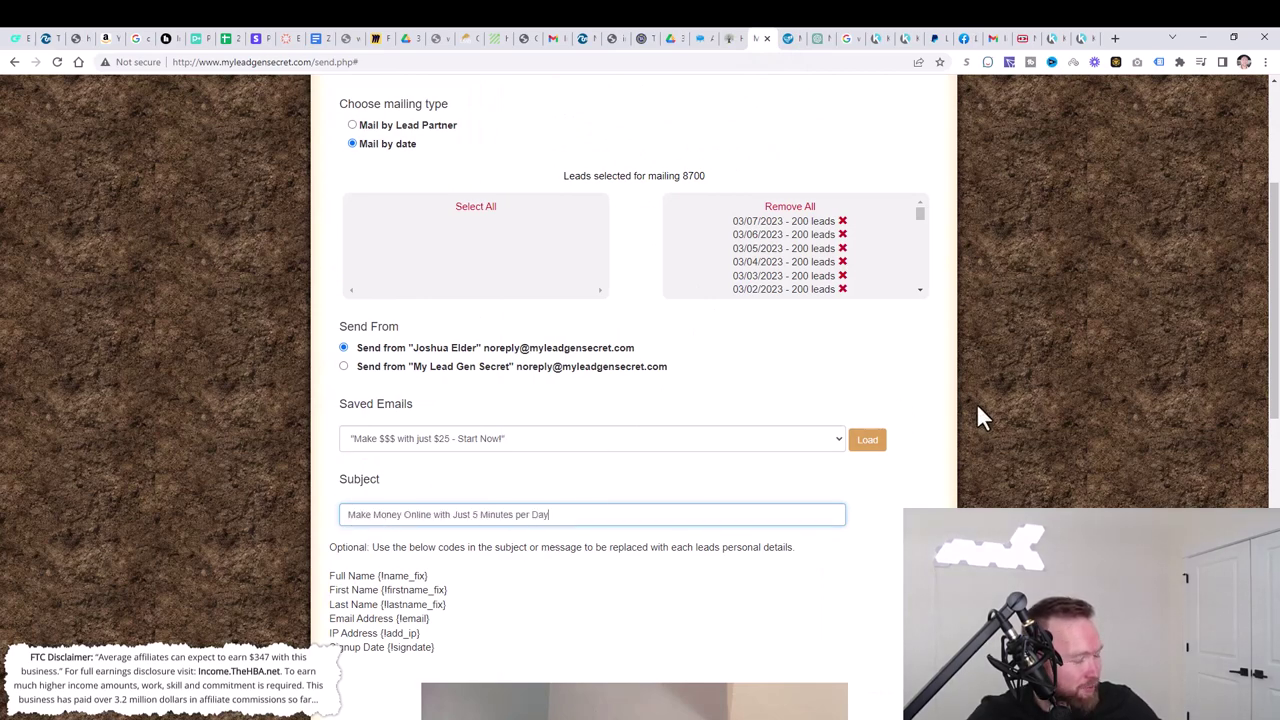
{"action": "scroll", "coordinate": [976, 450], "scroll_direction": "down", "scroll_amount": 8}
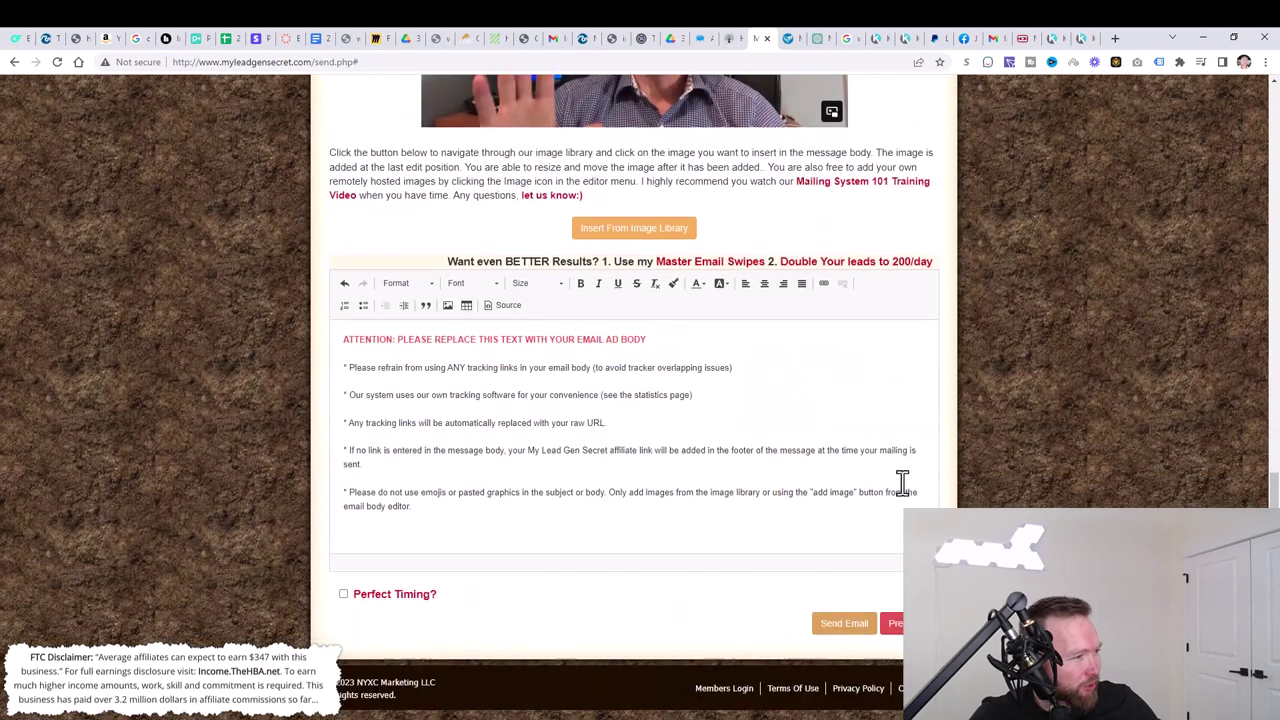
{"action": "left_click_drag", "start_coordinate": [477, 531], "coordinate": [344, 337]}
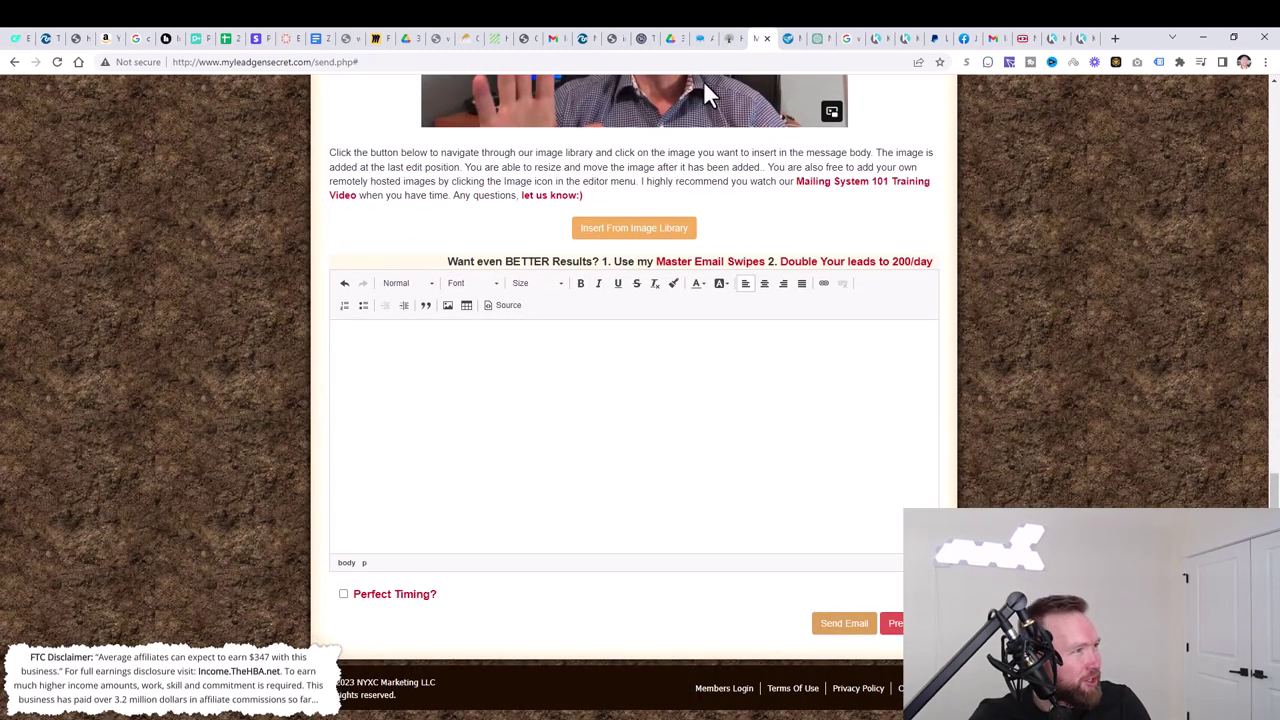
{"action": "left_click", "coordinate": [731, 45]}
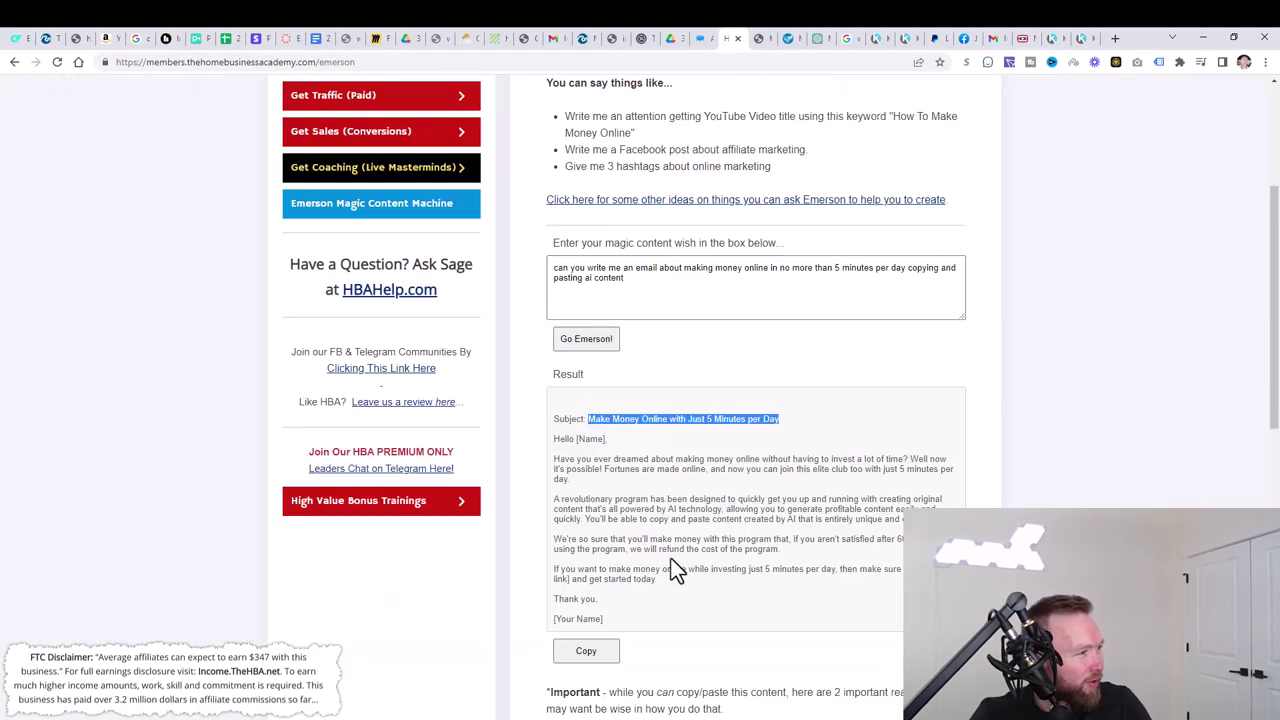
{"action": "left_click", "coordinate": [633, 603]}
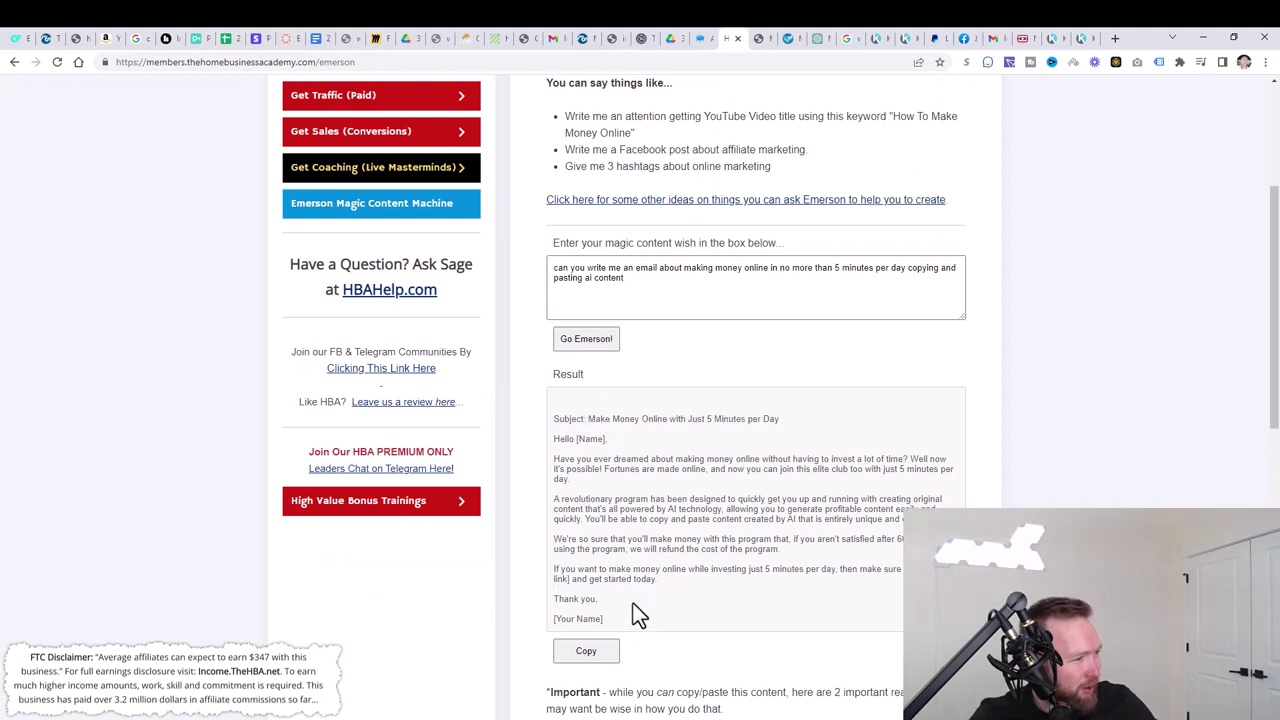
{"action": "left_click_drag", "start_coordinate": [622, 622], "coordinate": [546, 455]}
{"action": "key", "text": "ctrl+c"}
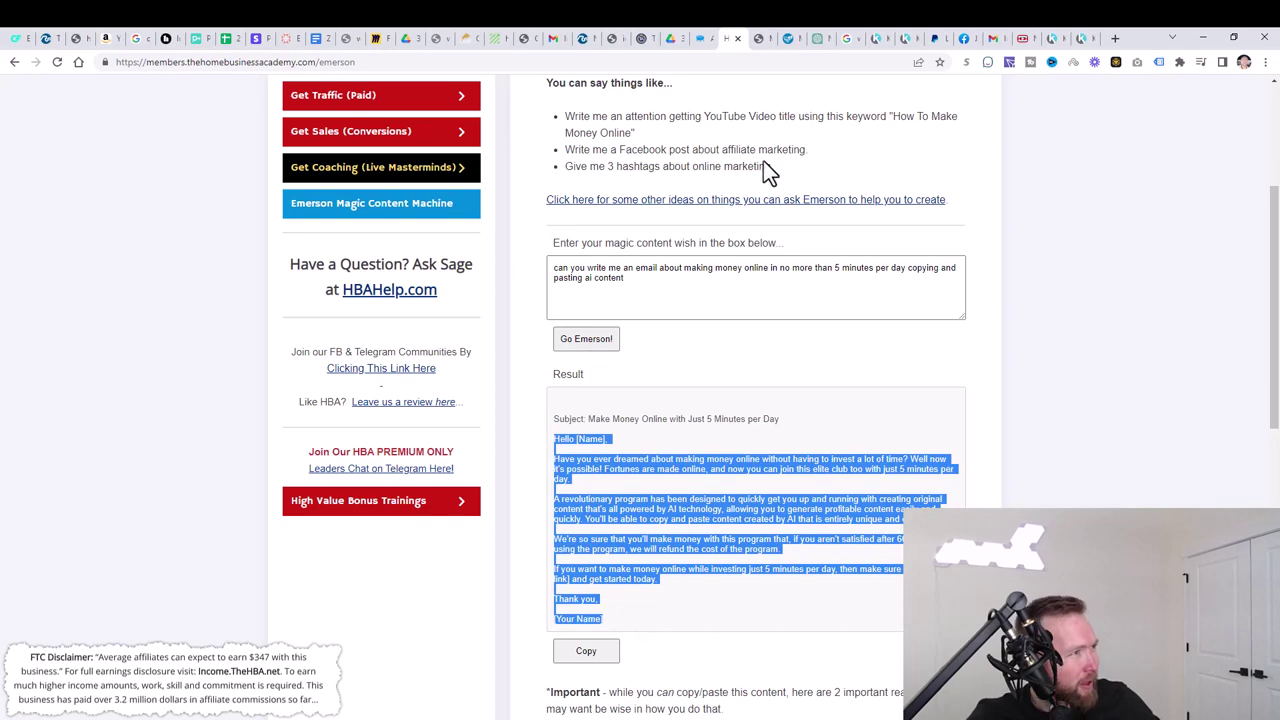
{"action": "left_click", "coordinate": [763, 38]}
{"action": "key", "text": "ctrl+v"}
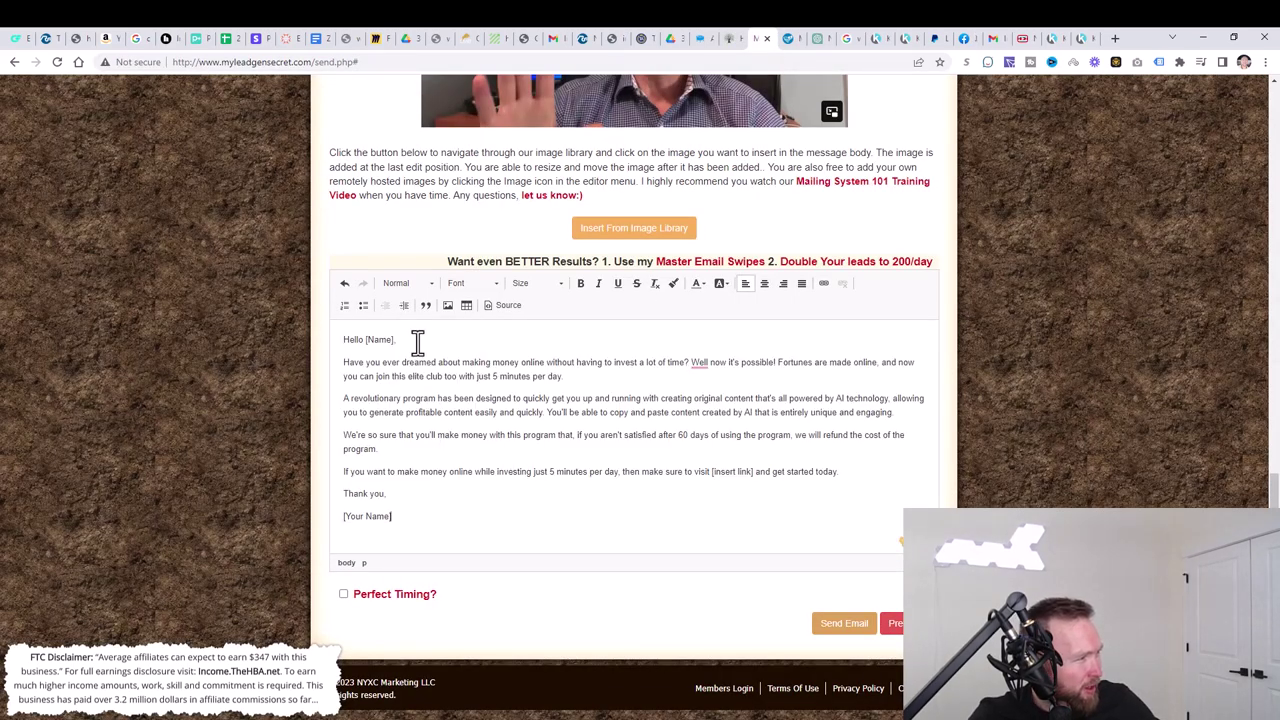
- Replace the 'Hello [Name],' greeting with 'Hey,' and correct 'Well' to 'Well,'
{"action": "left_click_drag", "start_coordinate": [417, 342], "coordinate": [339, 341]}
{"action": "key", "text": "BackSpace"}
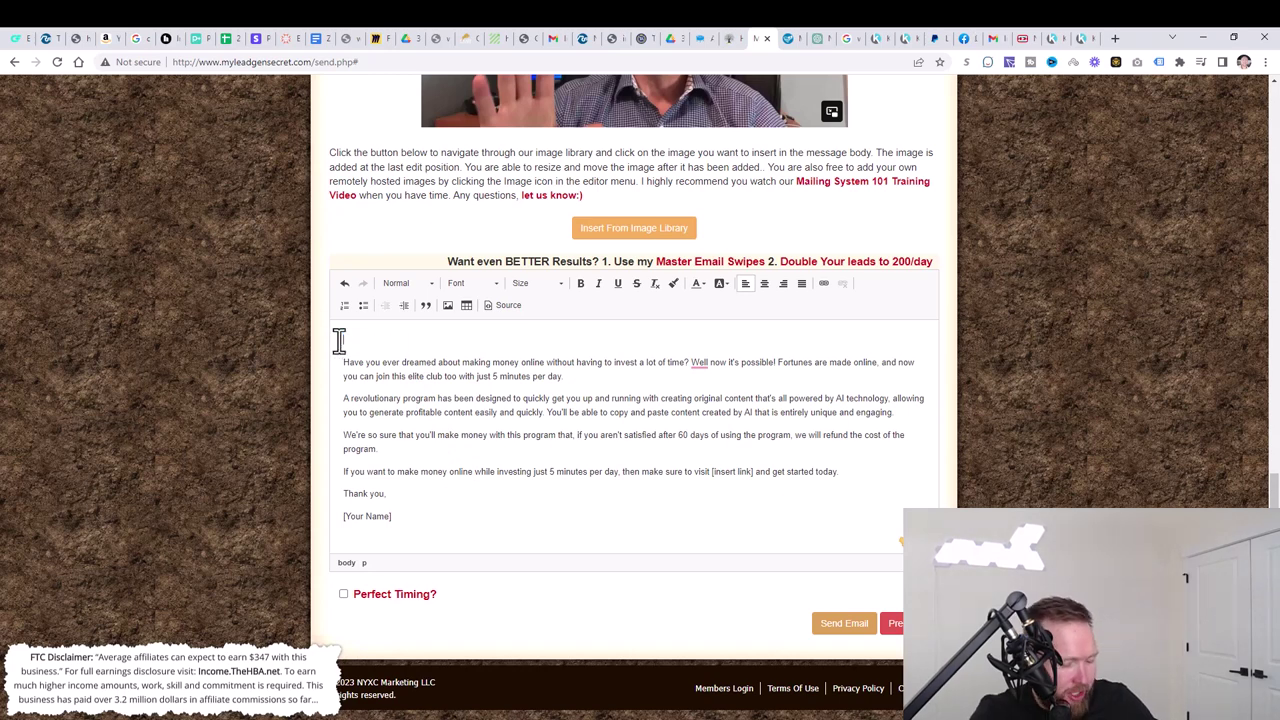
{"action": "type", "text": "Hey,"}
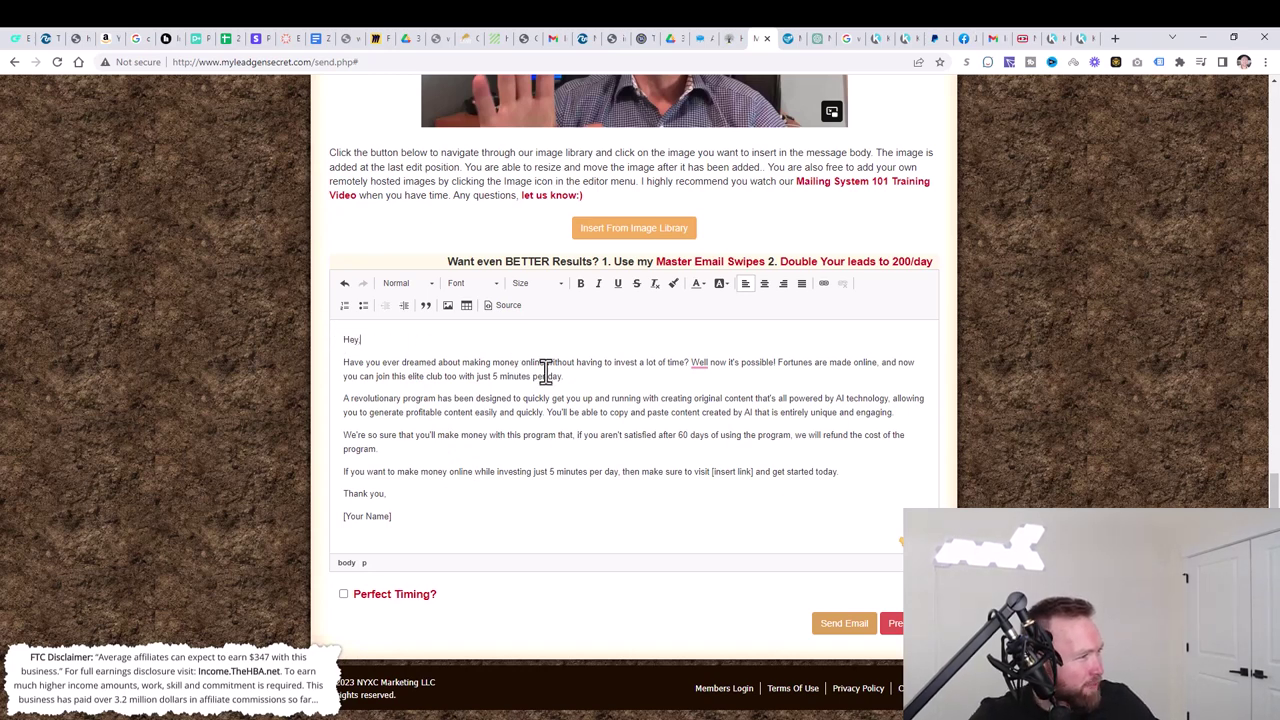
{"action": "right_click", "coordinate": [709, 366]}
{"action": "left_click", "coordinate": [716, 395]}
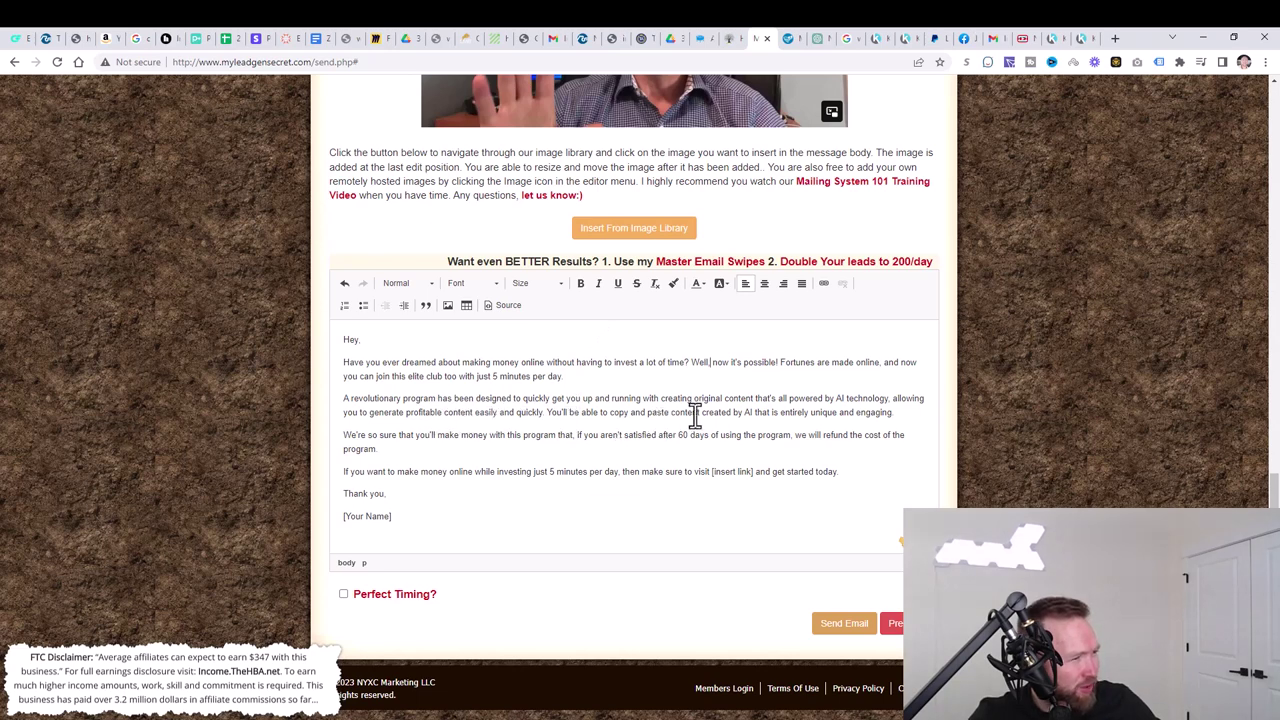
- Delete 'after 60 days of using the program' from the refund sentence
{"action": "left_click_drag", "start_coordinate": [816, 399], "coordinate": [896, 402]}
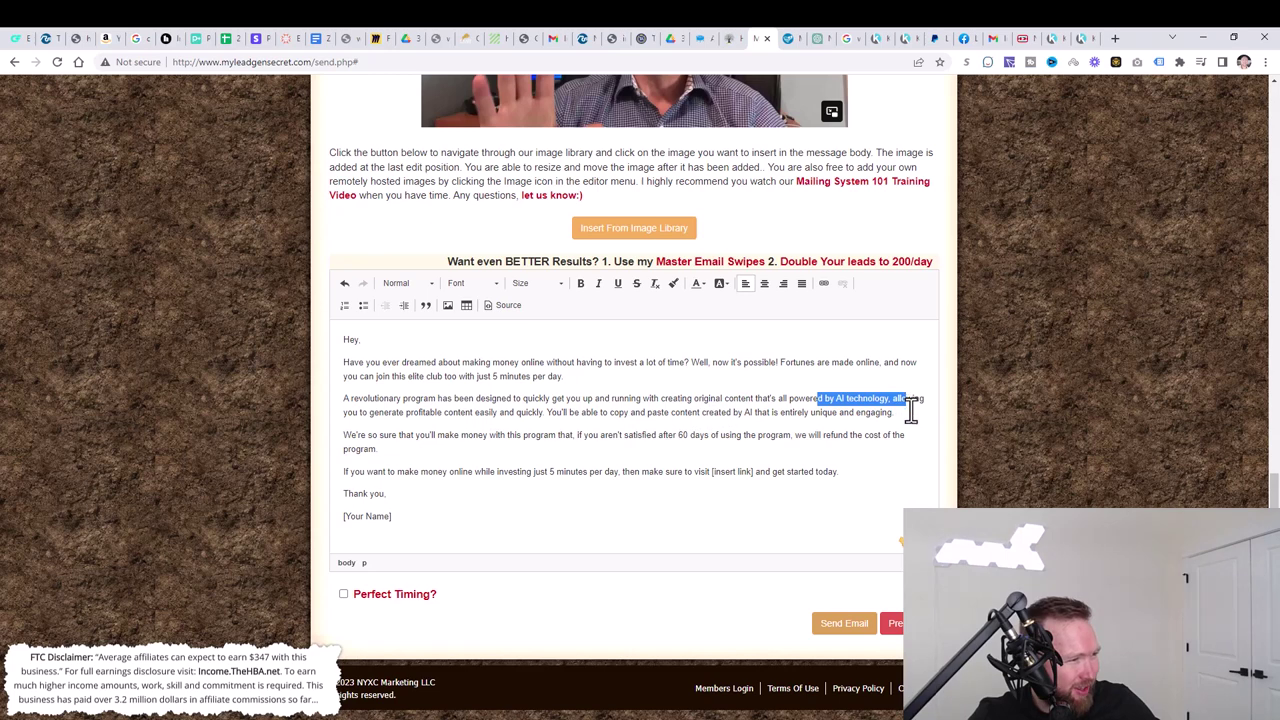
{"action": "left_click", "coordinate": [910, 416]}
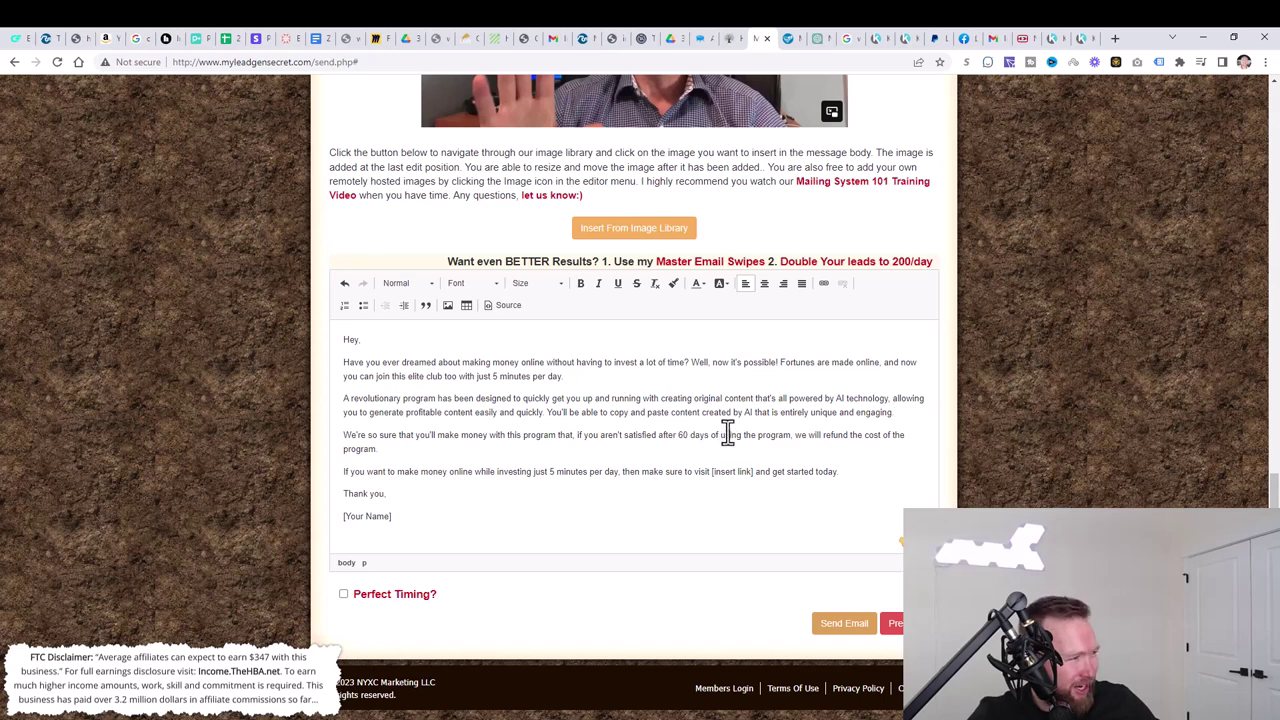
{"action": "left_click_drag", "start_coordinate": [397, 439], "coordinate": [599, 443]}
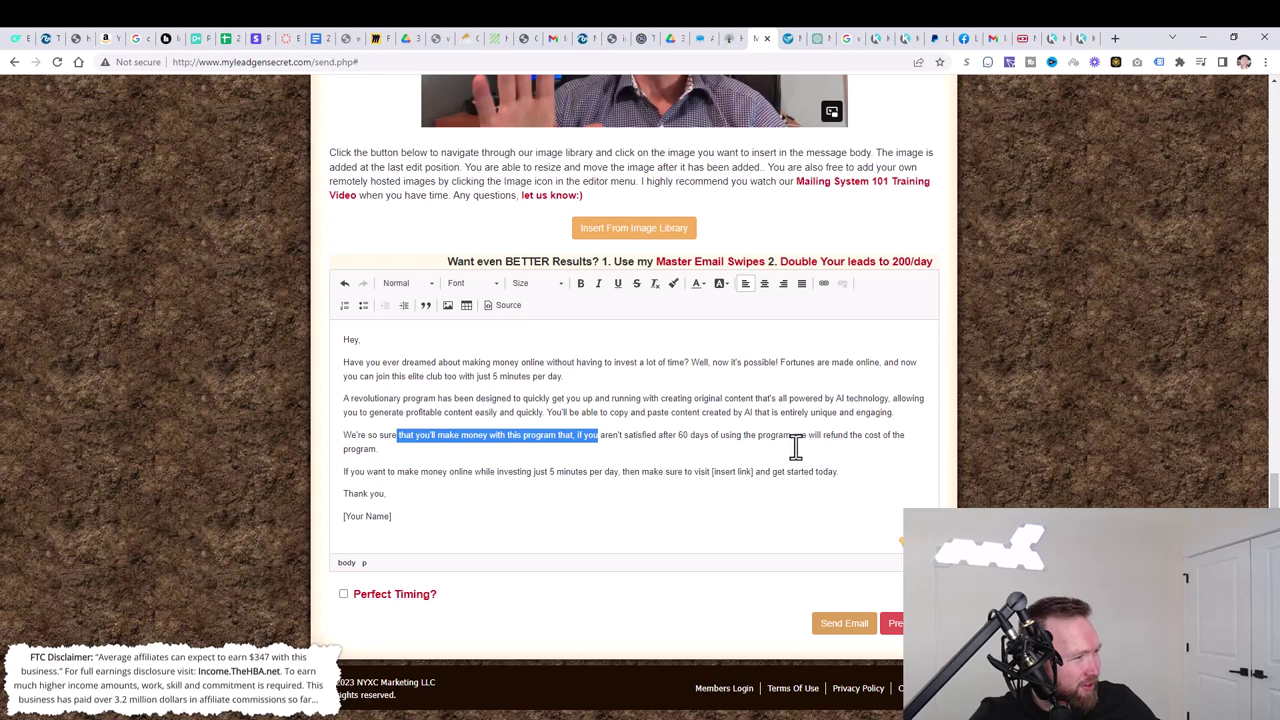
{"action": "left_click_drag", "start_coordinate": [795, 435], "coordinate": [661, 440]}
{"action": "key", "text": "BackSpace"}
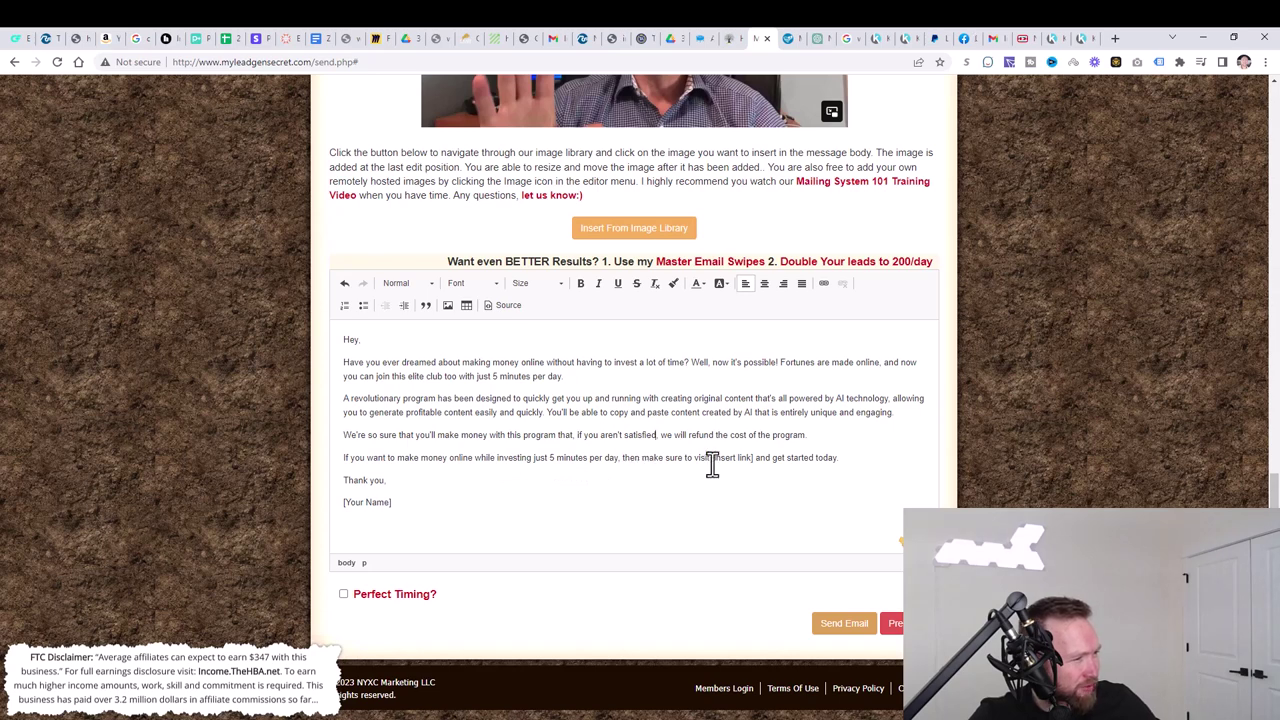
- Move the call-to-action onto its own line and replace '[insert link]' with 'here'
{"action": "left_click", "coordinate": [624, 458]}
{"action": "key", "text": "Return"}
{"action": "key", "text": "Return"}
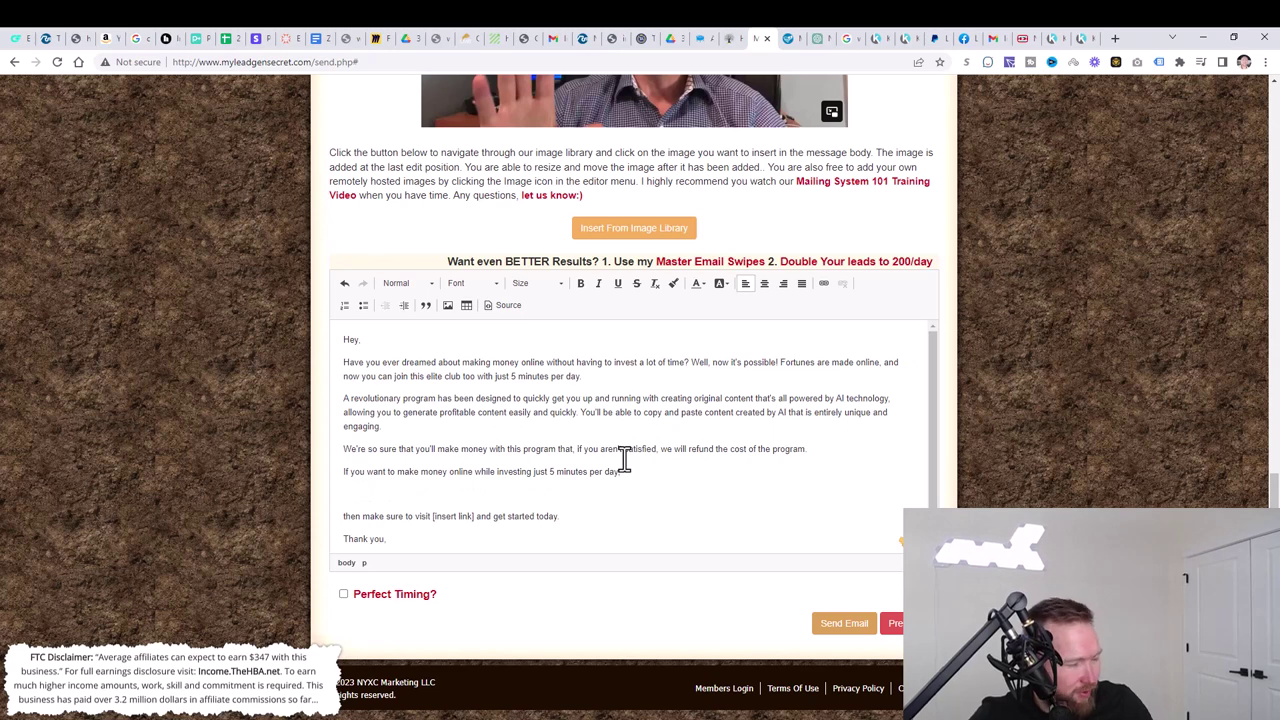
{"action": "key", "text": "BackSpace"}
{"action": "left_click_drag", "start_coordinate": [591, 493], "coordinate": [434, 500]}
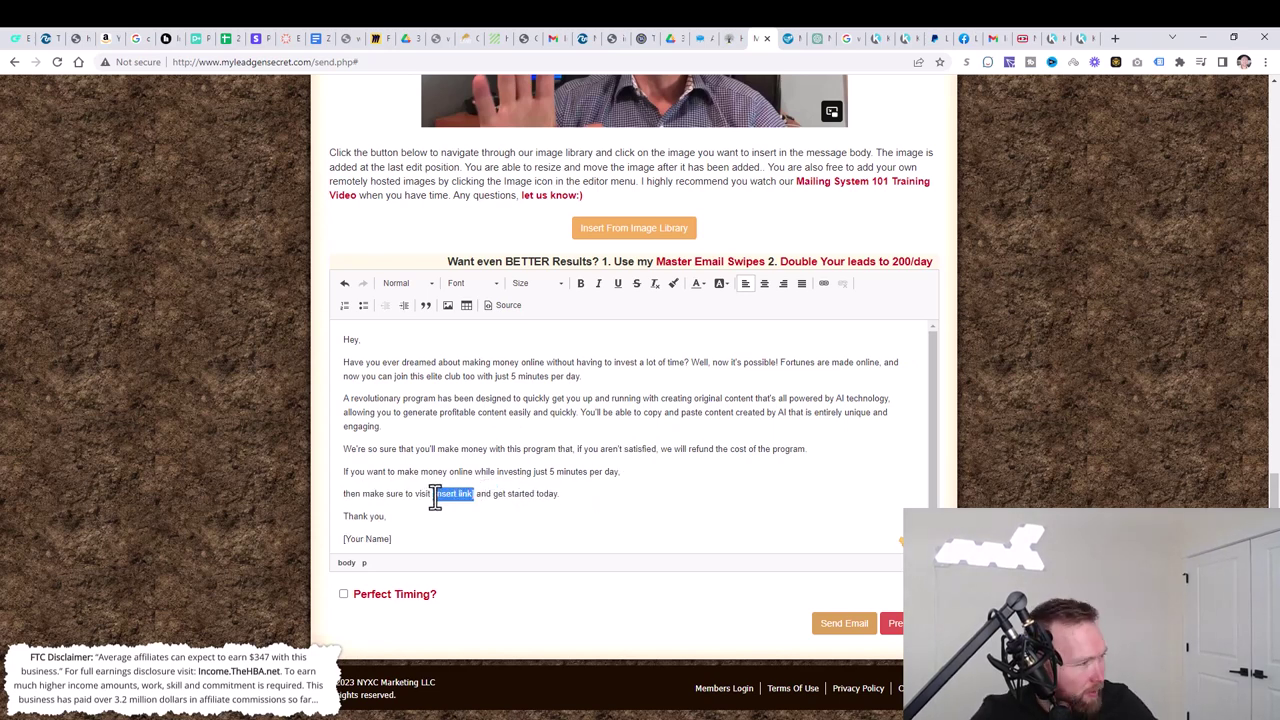
{"action": "key", "text": "BackSpace"}
{"action": "key", "text": "BackSpace"}
{"action": "type", "text": "here"}
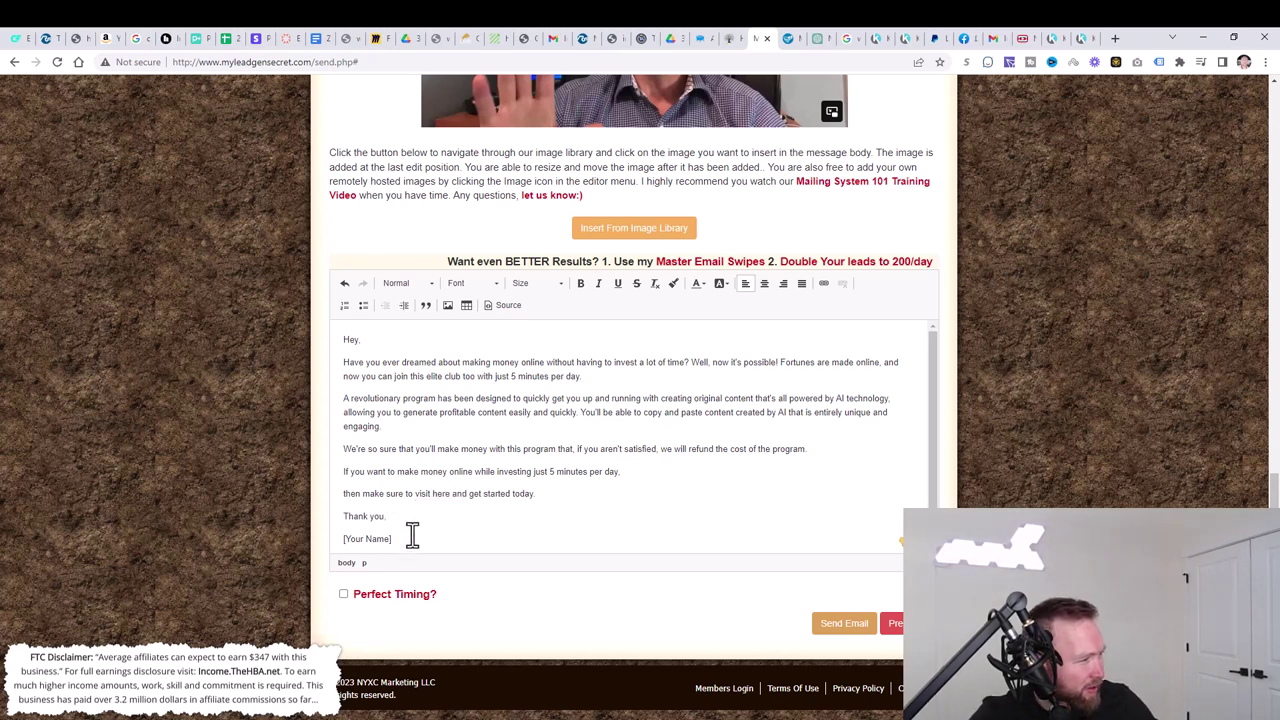
- Change the sign-off to 'To your success.' plus the sender's name, removing '[Your Name]'
{"action": "left_click_drag", "start_coordinate": [398, 516], "coordinate": [320, 516]}
{"action": "type", "text": "To your"}
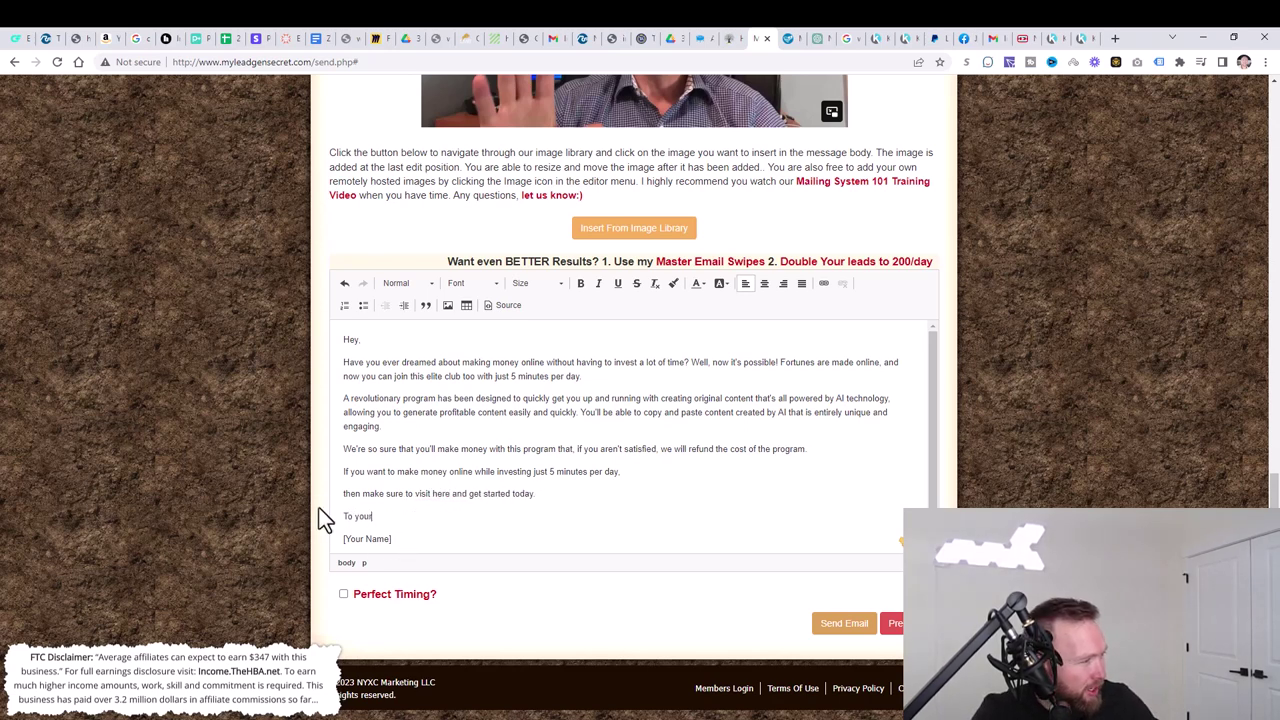
{"action": "type", "text": " success."}
{"action": "key", "text": "Return"}
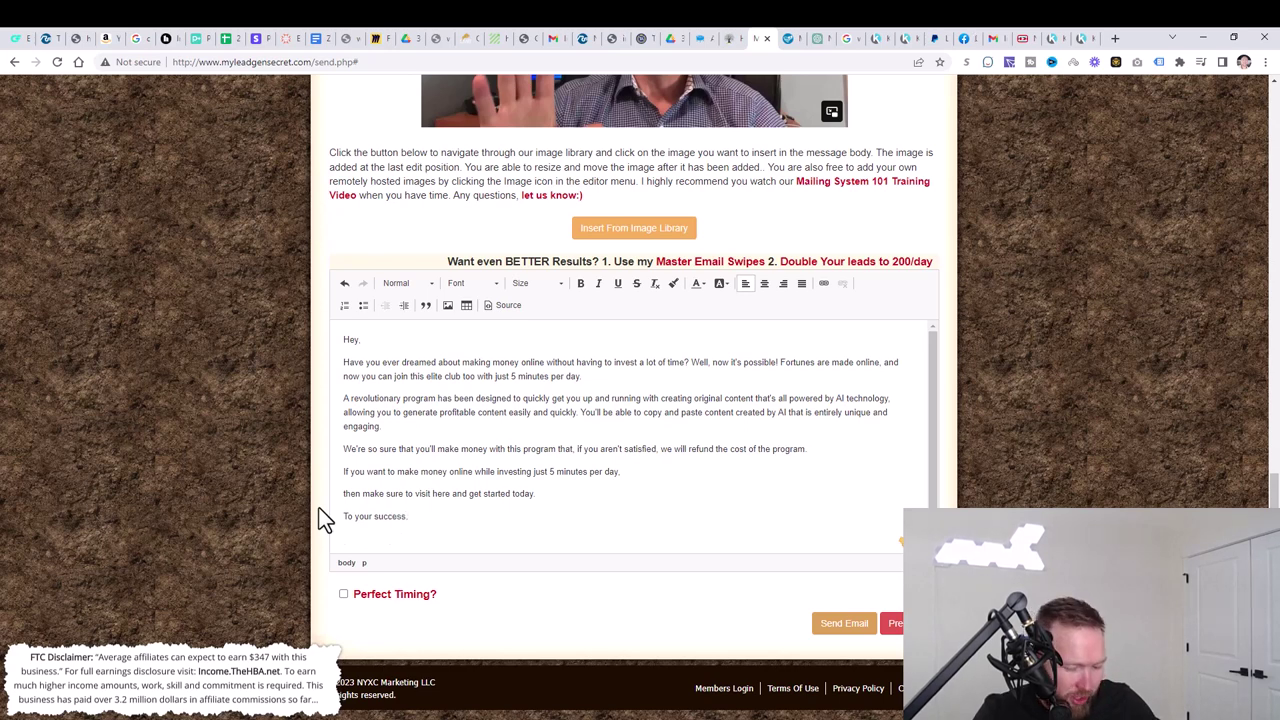
{"action": "type", "text": "-Josh"}
{"action": "scroll", "coordinate": [413, 519], "scroll_direction": "down", "scroll_amount": 1}
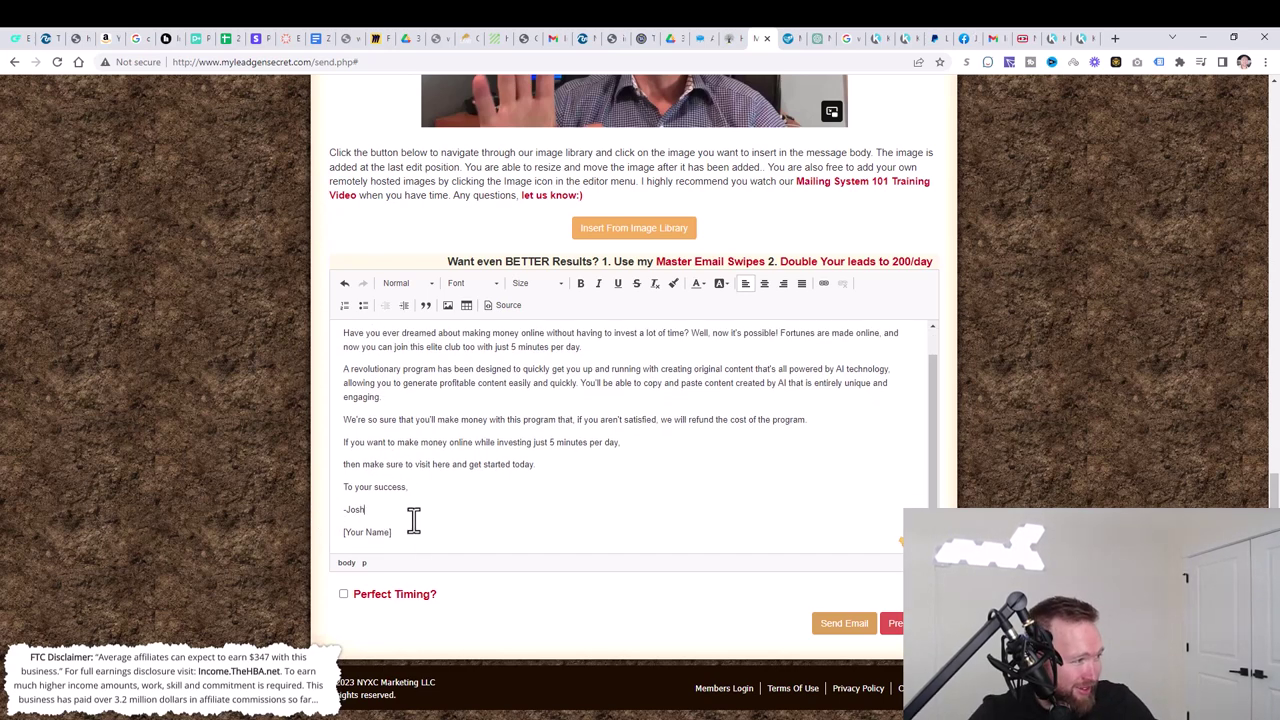
{"action": "left_click_drag", "start_coordinate": [413, 519], "coordinate": [343, 526]}
{"action": "key", "text": "BackSpace"}
{"action": "key", "text": "BackSpace"}
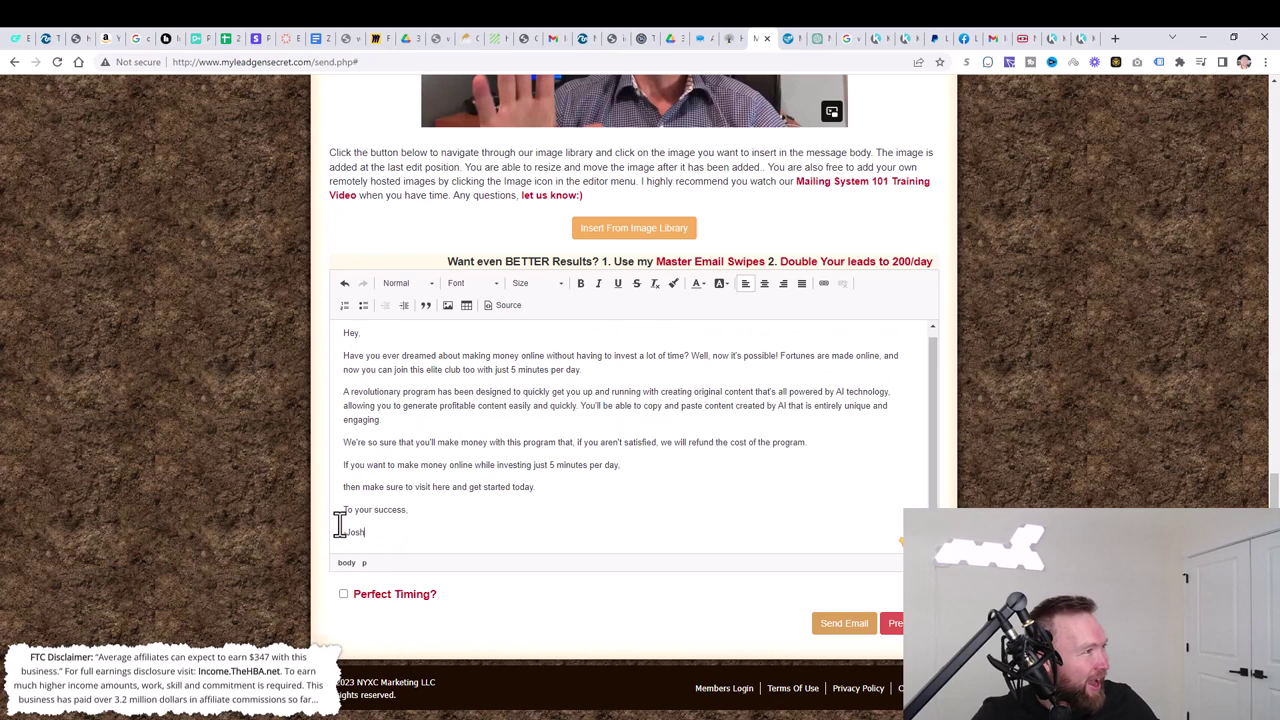
- Copy the SamCart allinone affiliate link and select the email's call-to-action line
{"action": "left_click", "coordinate": [703, 39]}
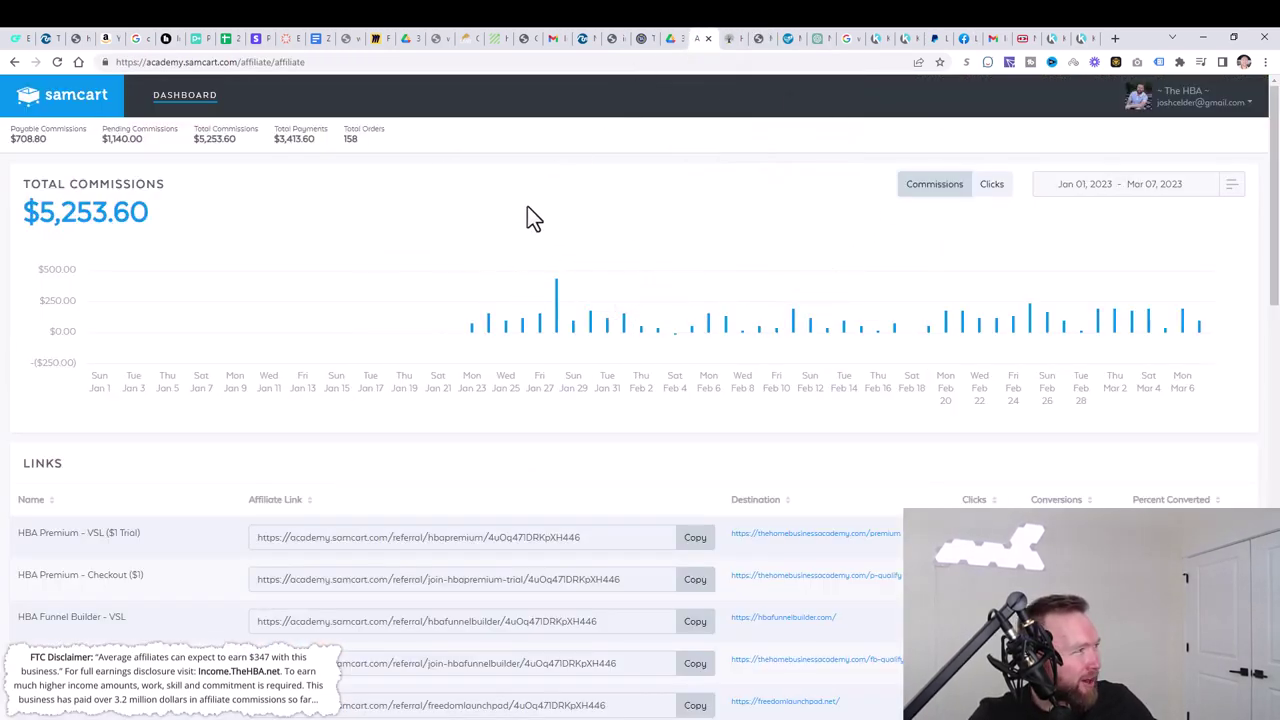
{"action": "scroll", "coordinate": [620, 244], "scroll_direction": "down", "scroll_amount": 3}
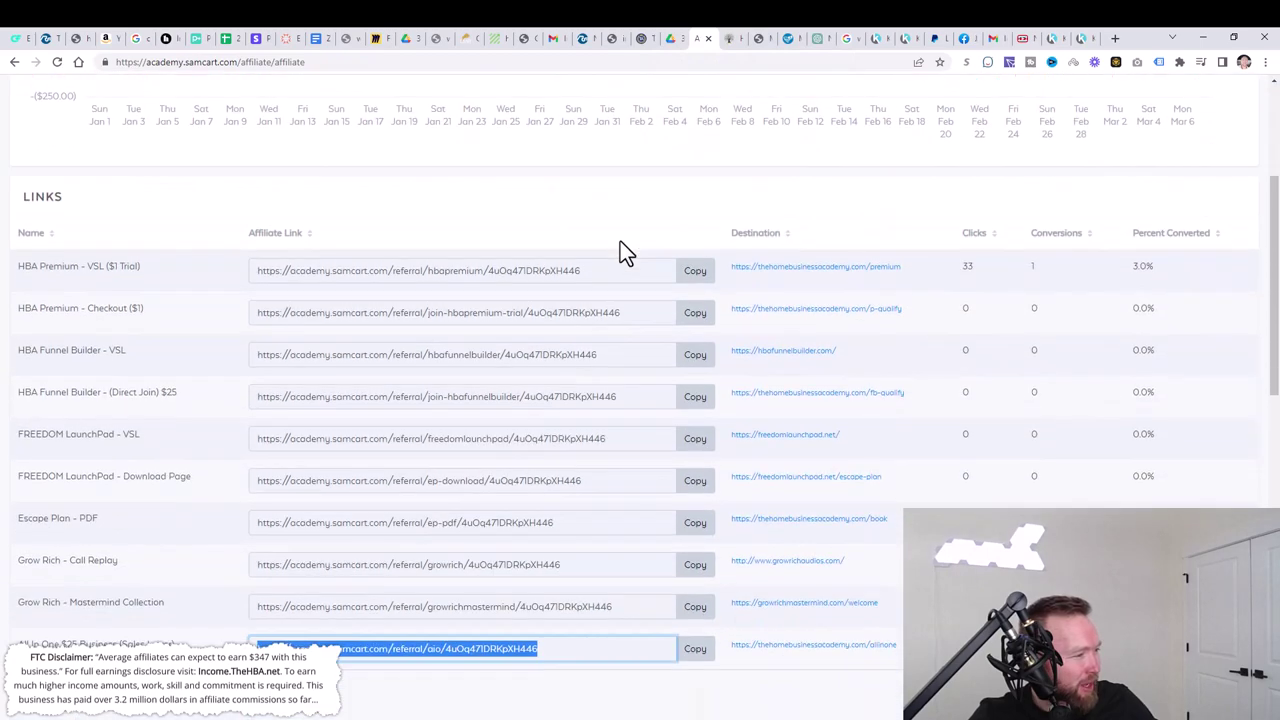
{"action": "left_click", "coordinate": [692, 652]}
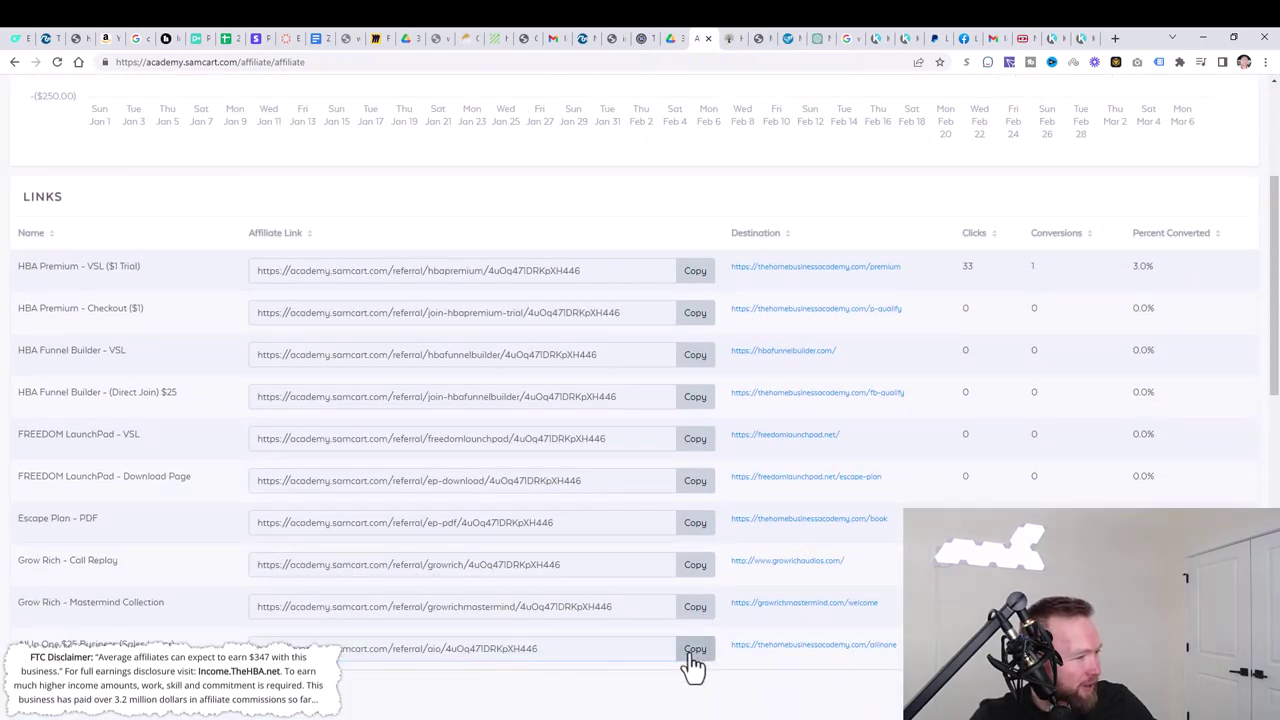
{"action": "left_click", "coordinate": [759, 42]}
{"action": "left_click_drag", "start_coordinate": [537, 487], "coordinate": [340, 487]}
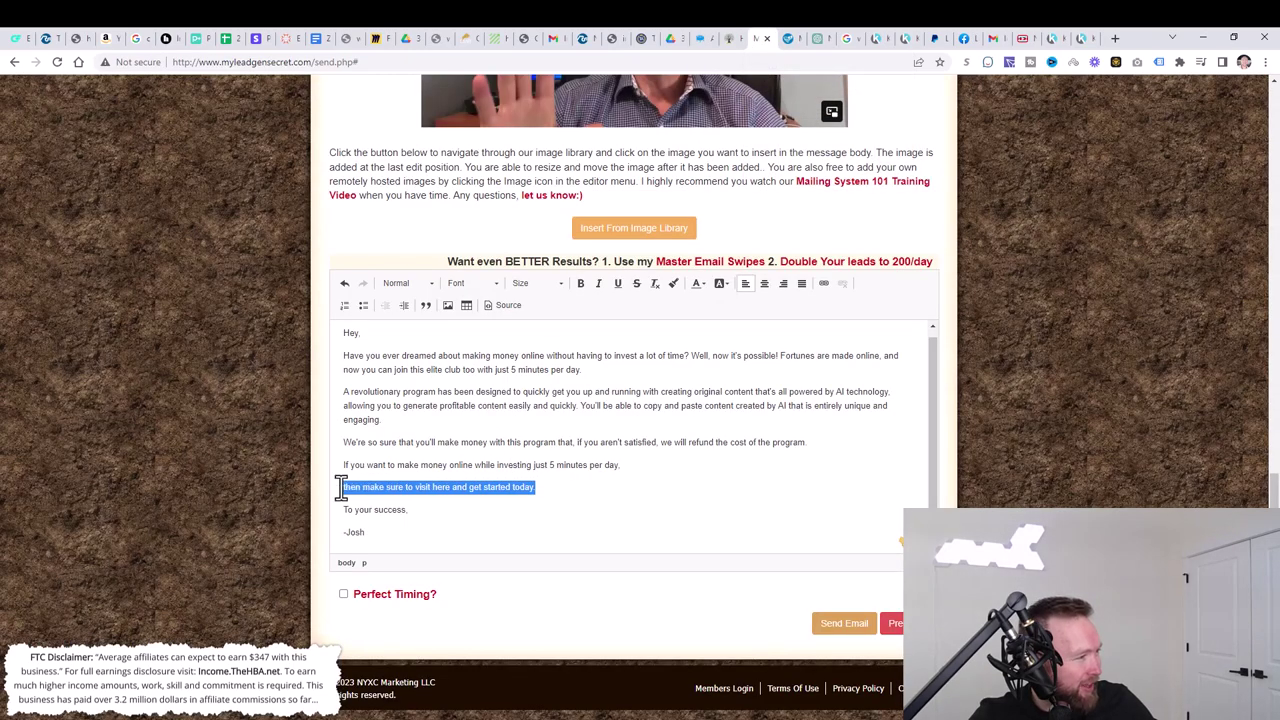
- Link the selected call-to-action line to the copied SamCart affiliate URL
{"action": "left_click", "coordinate": [824, 284]}
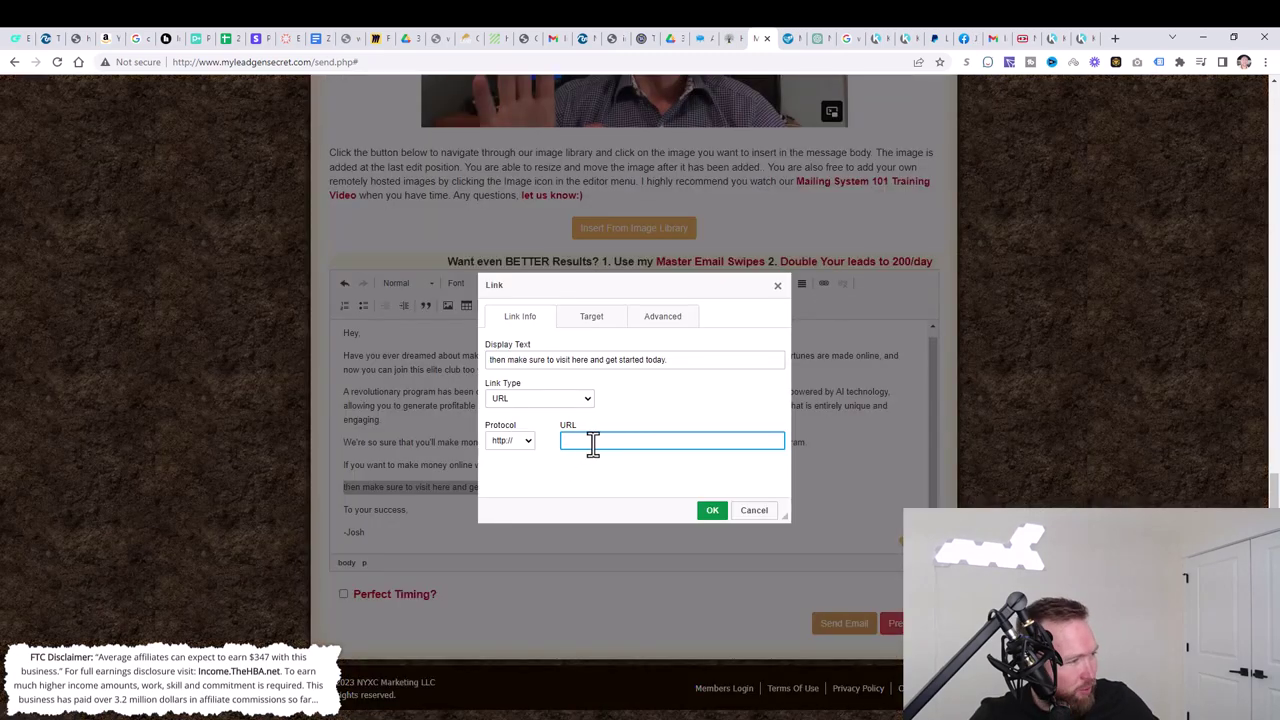
{"action": "key", "text": "ctrl+v"}
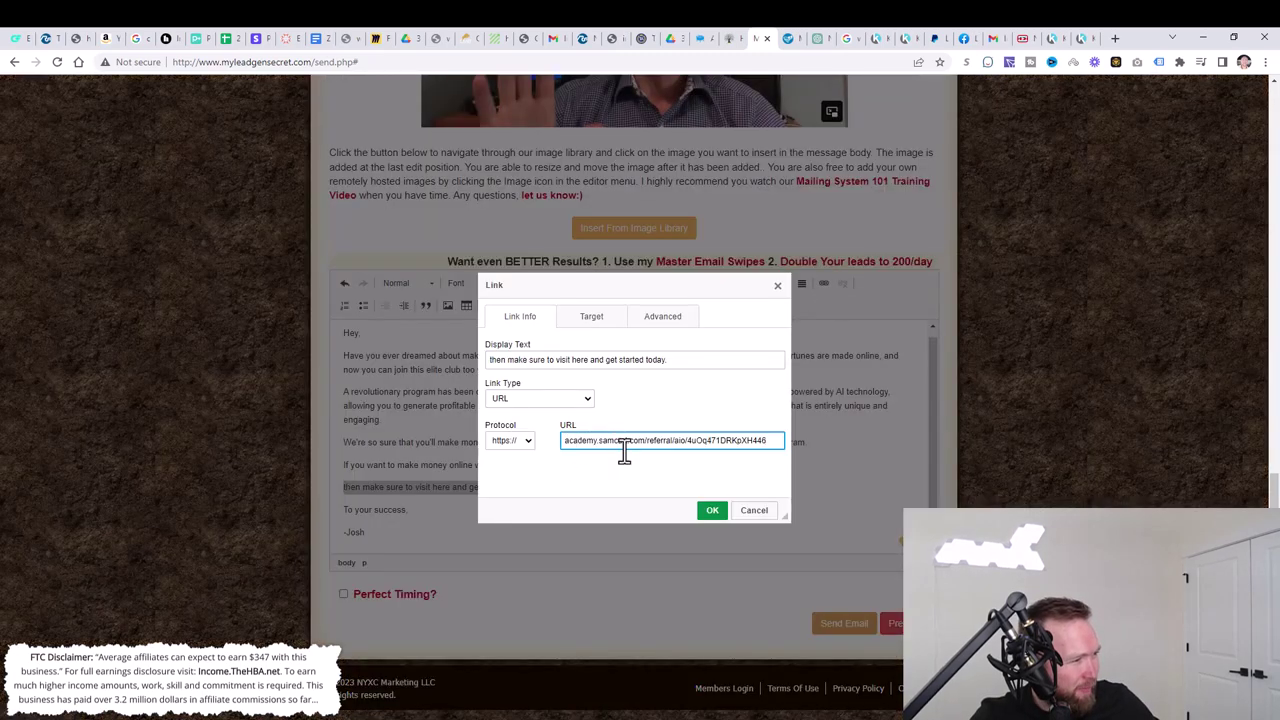
{"action": "left_click", "coordinate": [710, 510]}
{"action": "left_click", "coordinate": [645, 475]}
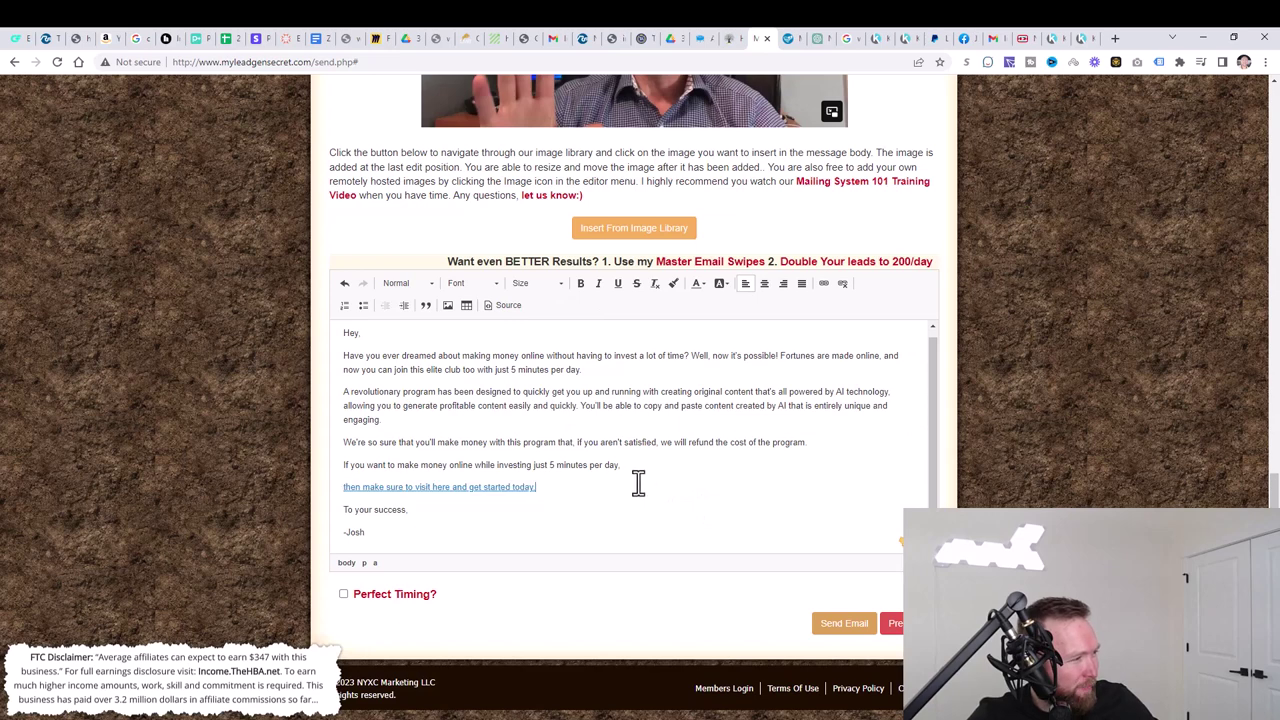
- Turn on Perfect Timing delivery for the mailing
{"action": "left_click", "coordinate": [343, 596]}
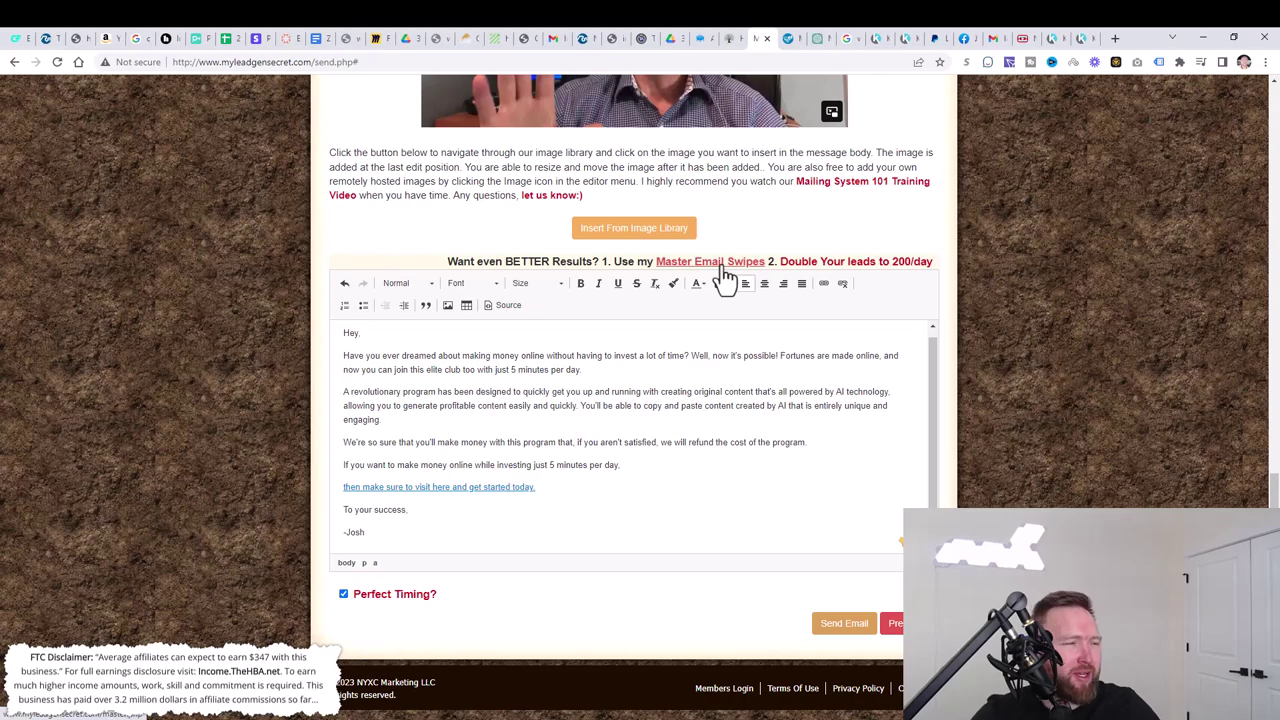
{"action": "scroll", "coordinate": [909, 294], "scroll_direction": "up", "scroll_amount": 5}
{"action": "scroll", "coordinate": [920, 291], "scroll_direction": "down", "scroll_amount": 3}
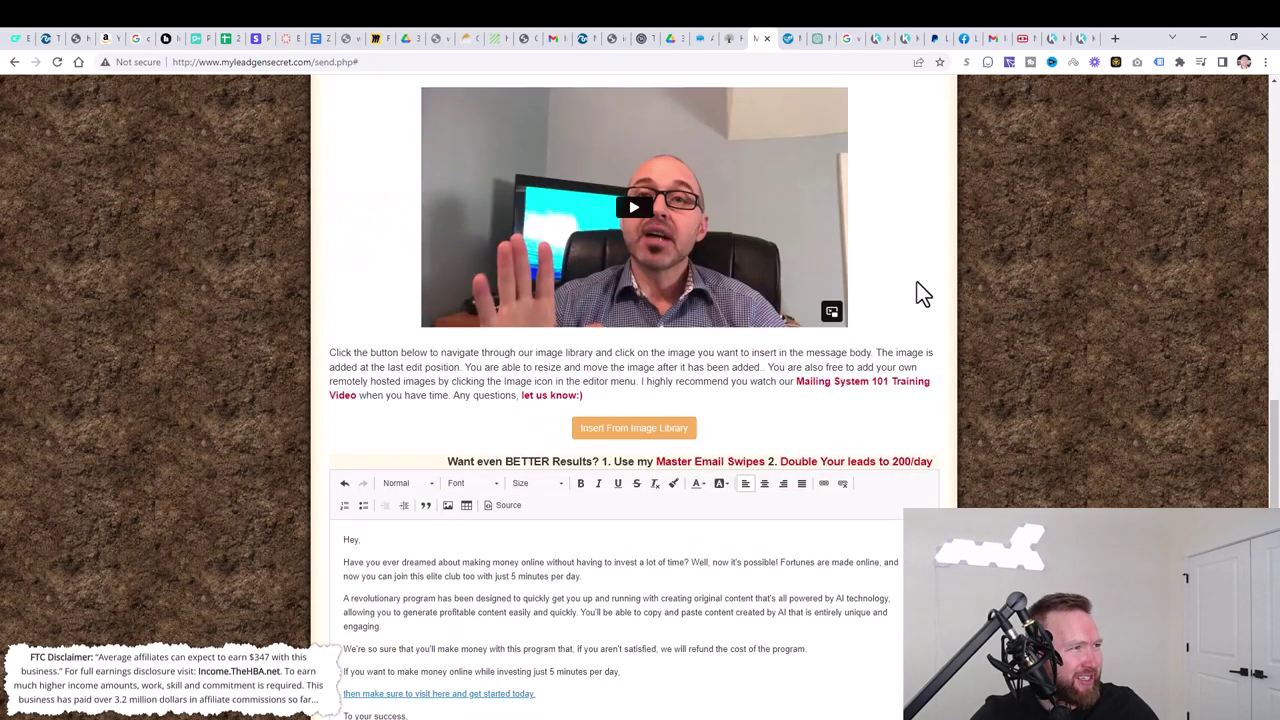
{"action": "scroll", "coordinate": [920, 293], "scroll_direction": "down", "scroll_amount": 2}
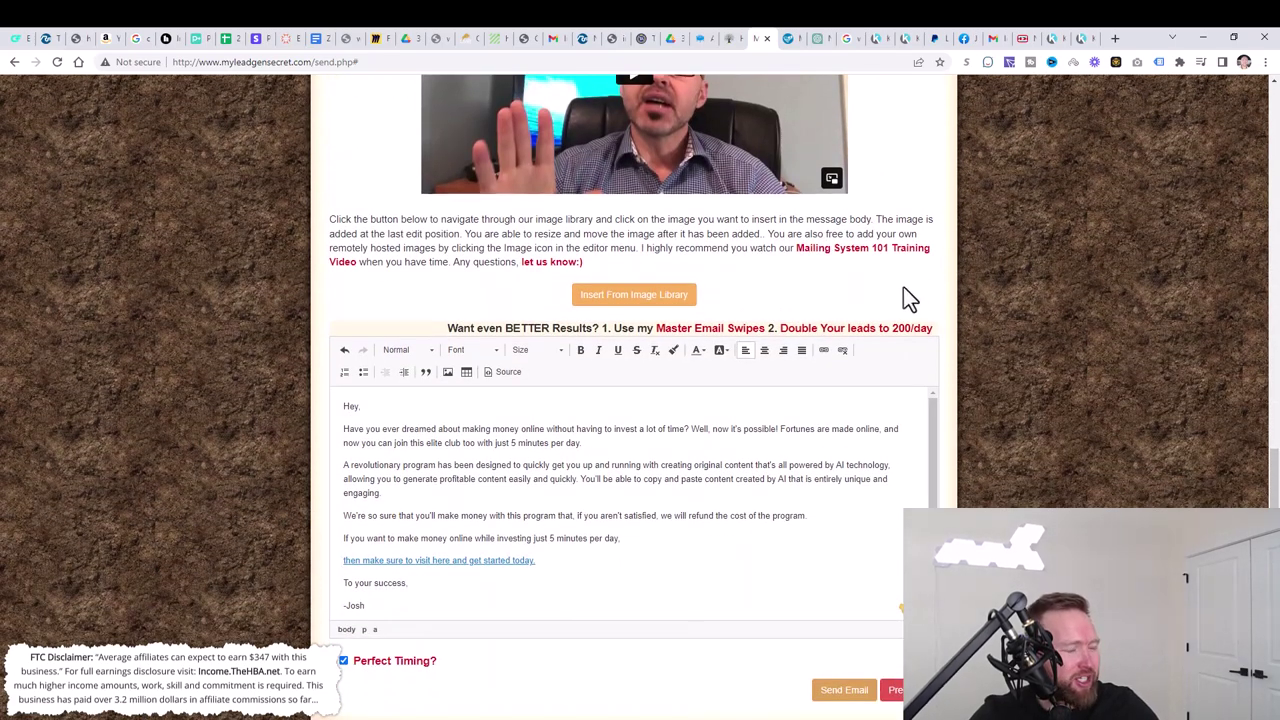
- On the Emerson page, expand the Get Ready (Pre-Traffic) training lessons and look them over
{"action": "left_click", "coordinate": [734, 48]}
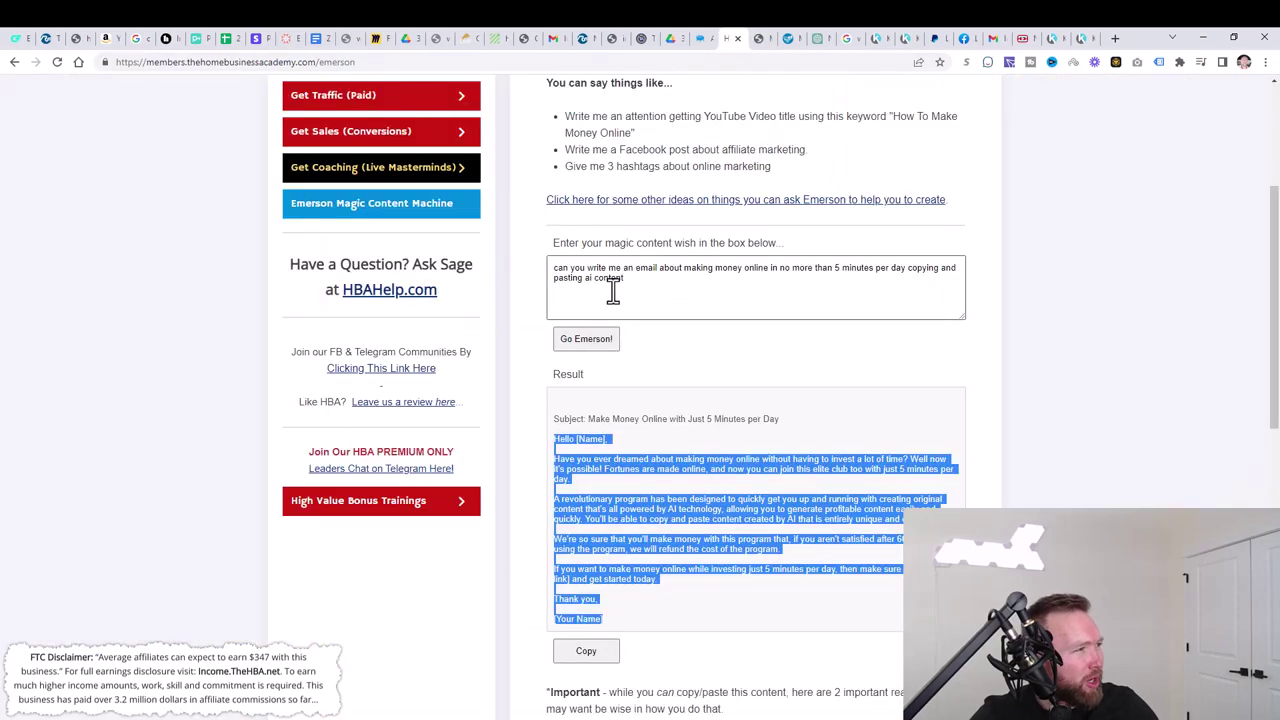
{"action": "scroll", "coordinate": [600, 295], "scroll_direction": "up", "scroll_amount": 4}
{"action": "left_click", "coordinate": [430, 292]}
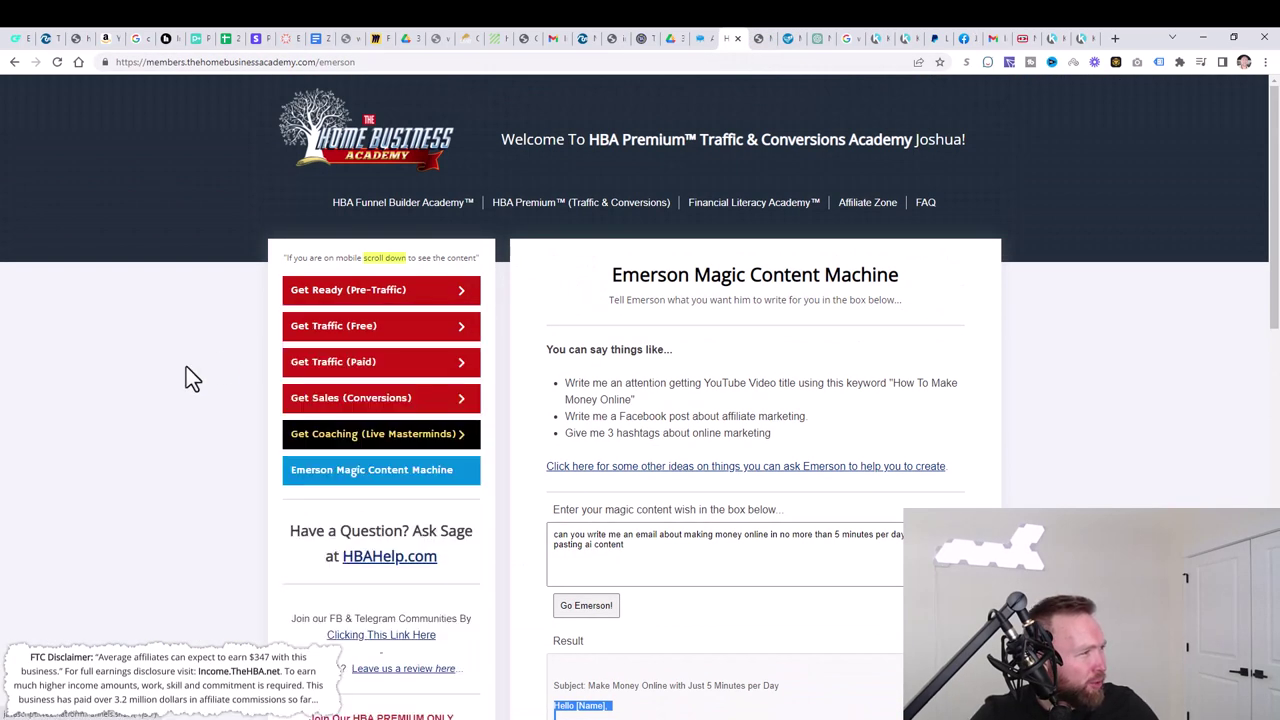
{"action": "mouse_move", "coordinate": [300, 336]}
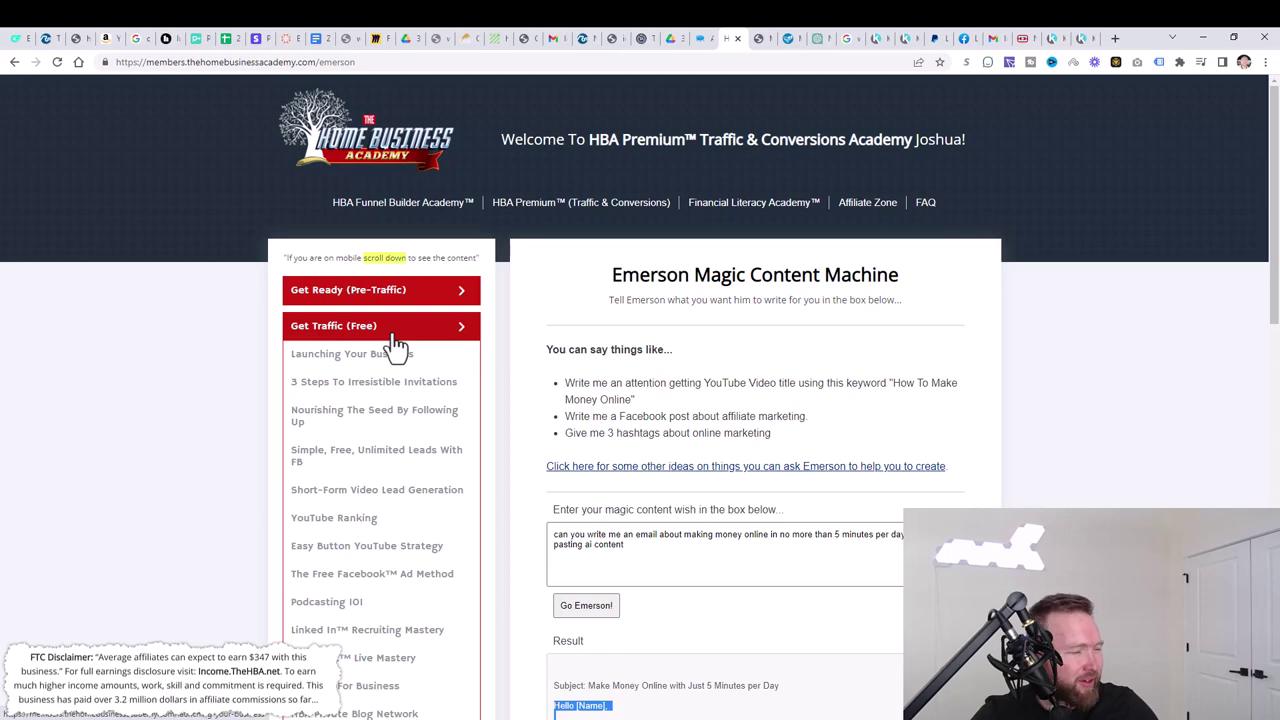
{"action": "mouse_move", "coordinate": [328, 383]}
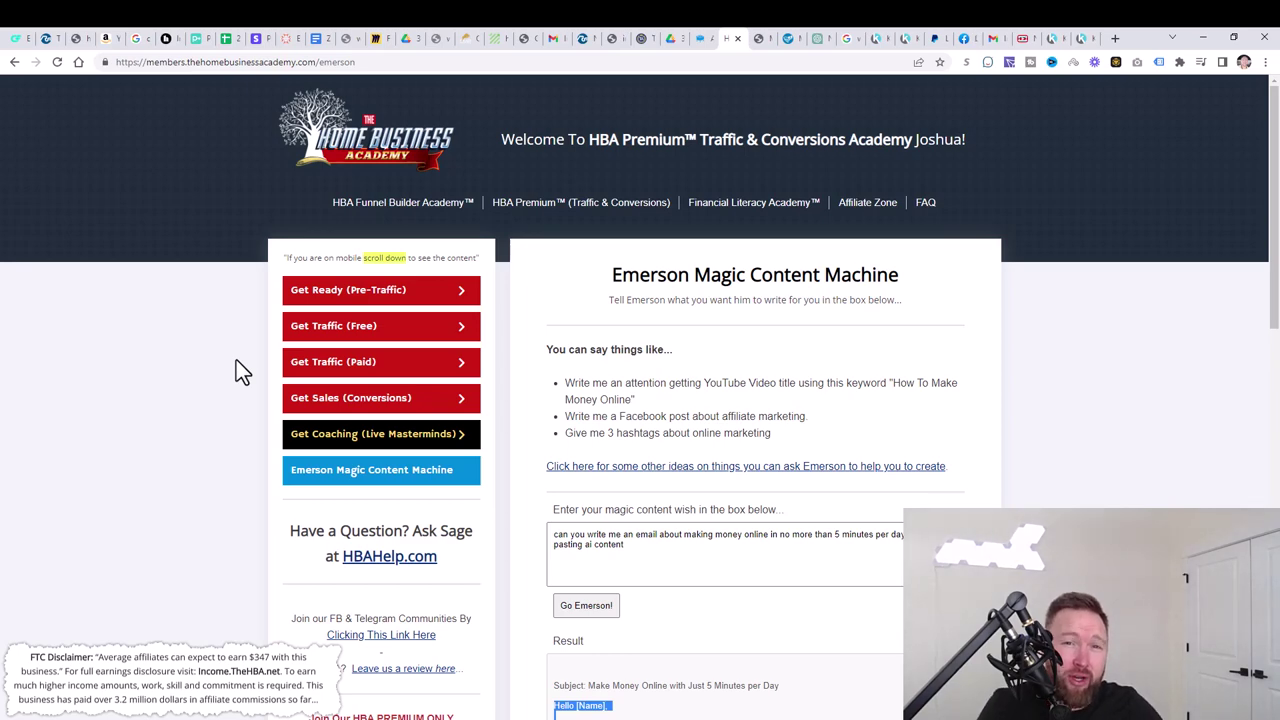
- Look through the Links table on the SamCart affiliate dashboard
{"action": "left_click", "coordinate": [702, 39]}
{"action": "scroll", "coordinate": [677, 189], "scroll_direction": "up", "scroll_amount": 3}
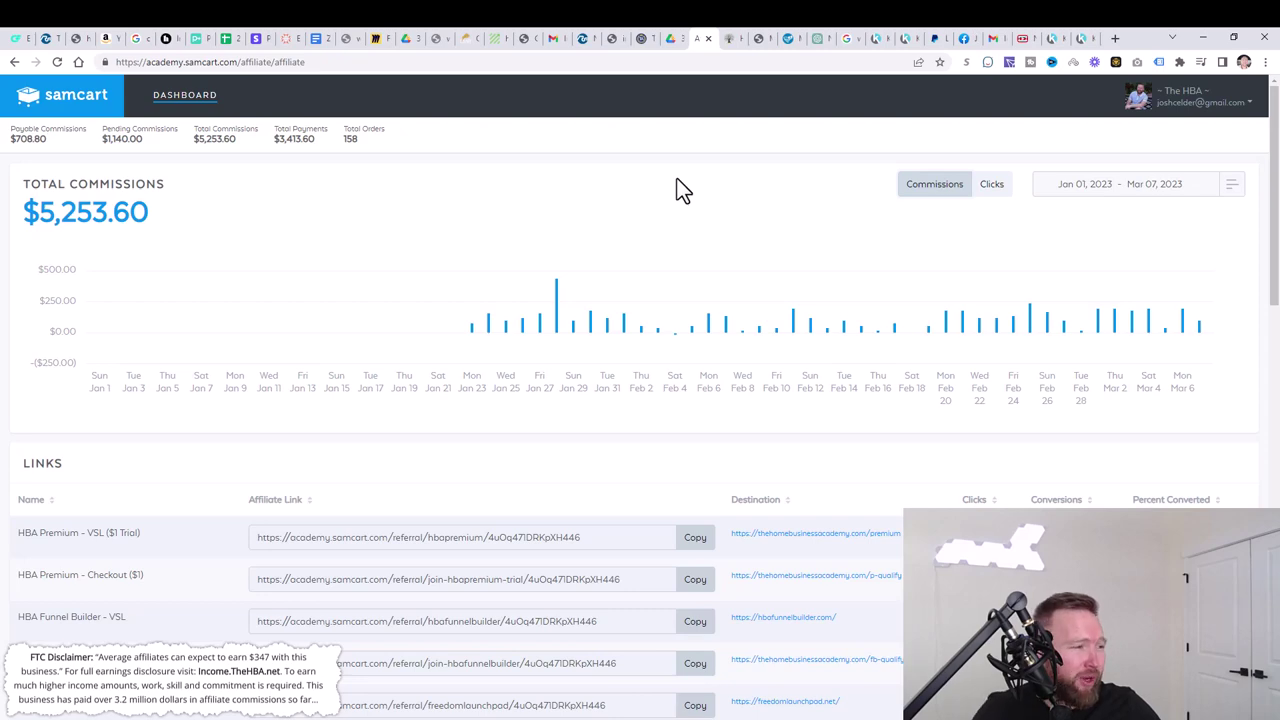
{"action": "scroll", "coordinate": [643, 251], "scroll_direction": "down", "scroll_amount": 5}
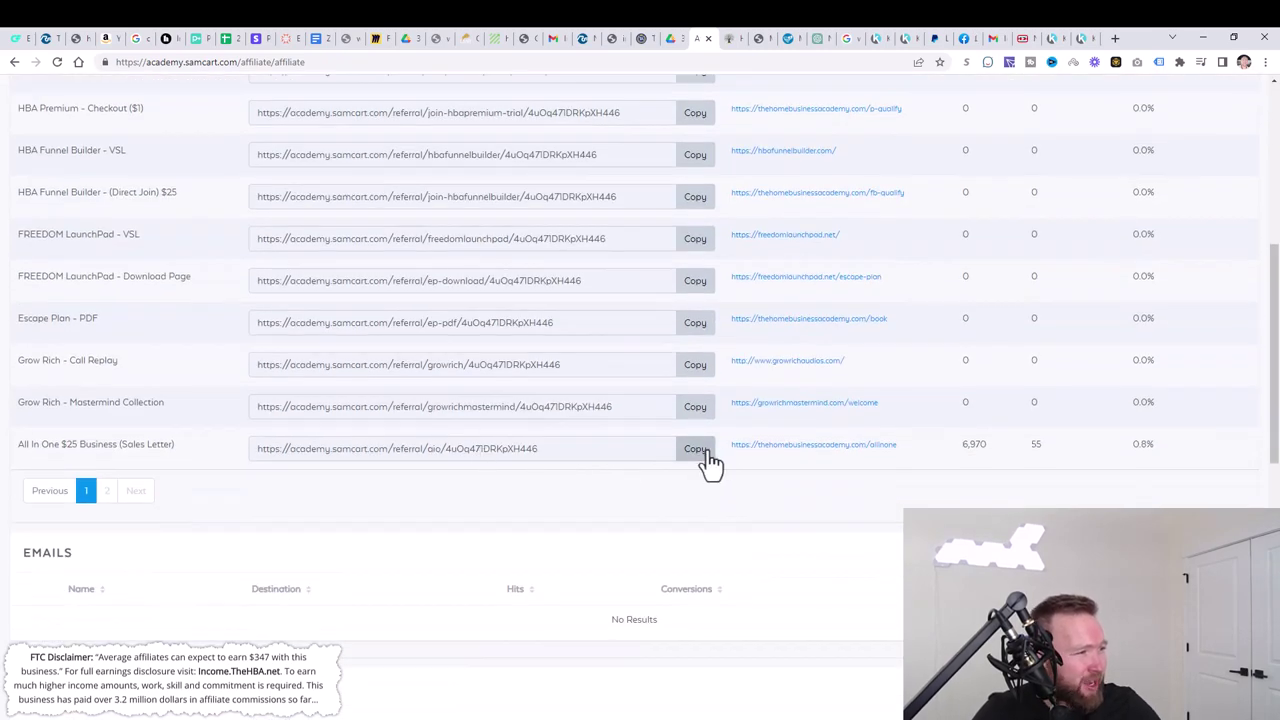
{"action": "scroll", "coordinate": [636, 355], "scroll_direction": "up", "scroll_amount": 5}
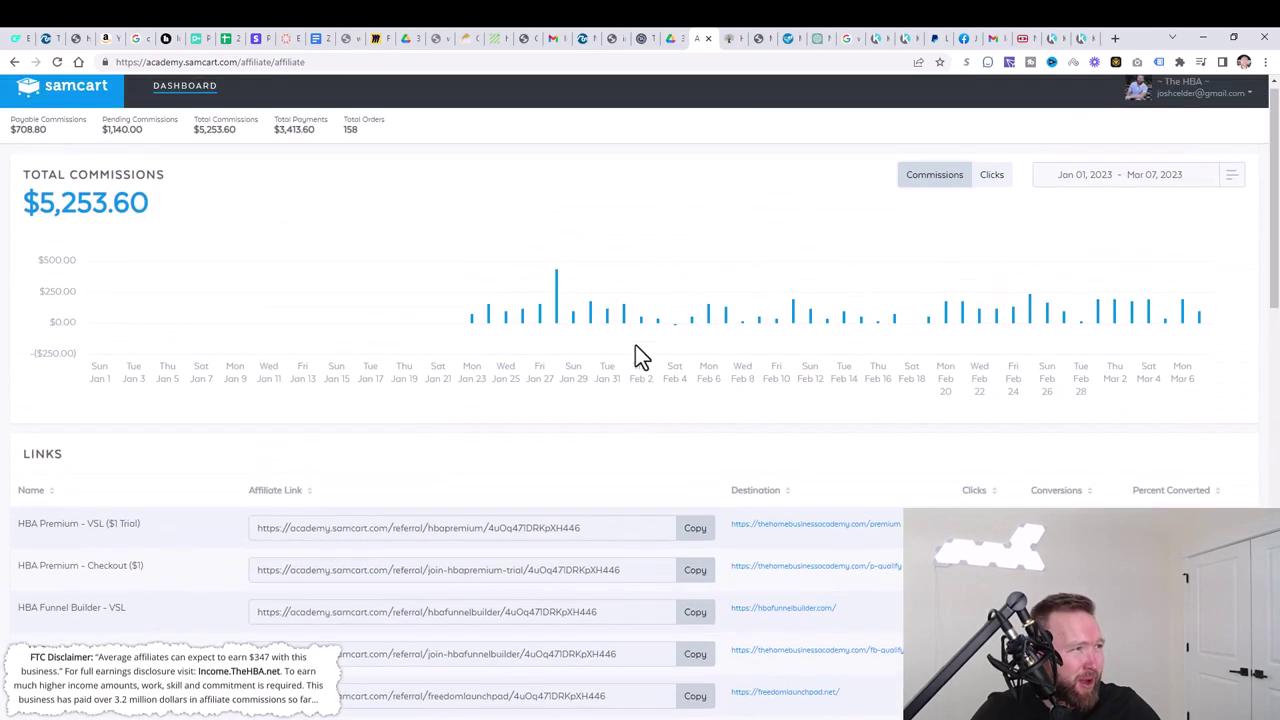
- Go back to the finished email on the My Lead Gen Secret send page
{"action": "left_click", "coordinate": [758, 40]}
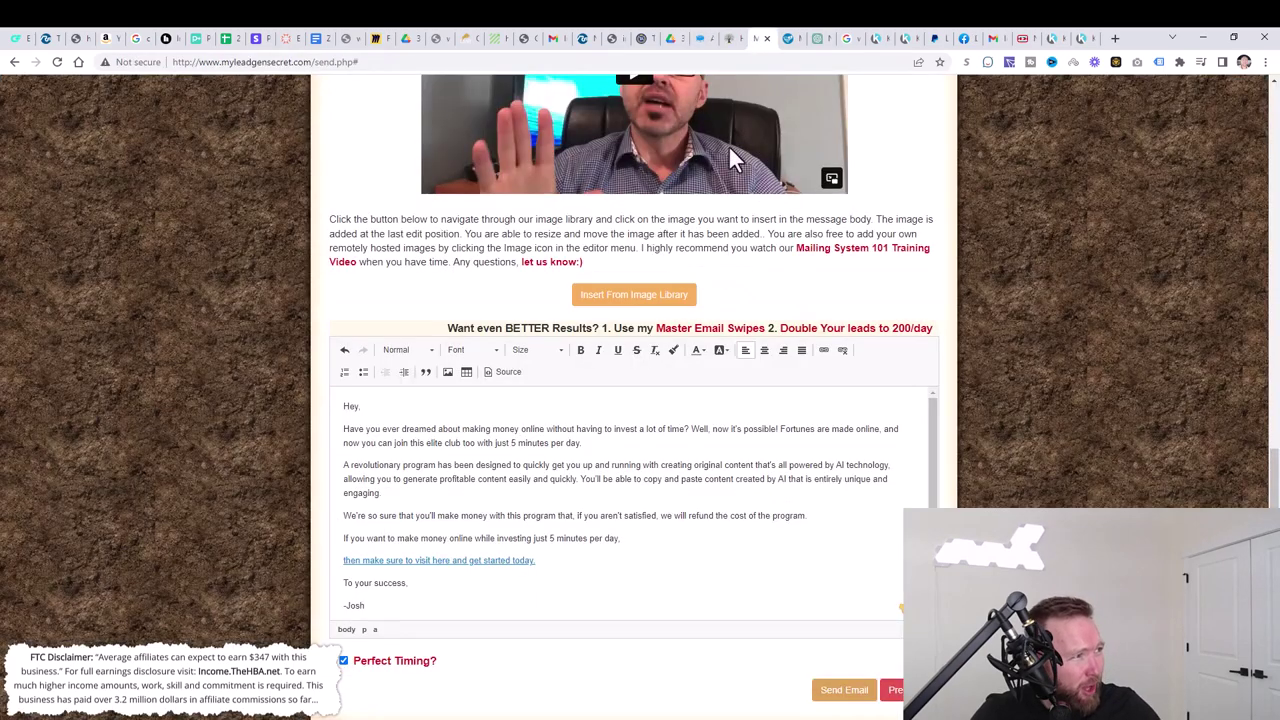
{"action": "scroll", "coordinate": [723, 291], "scroll_direction": "up", "scroll_amount": 1}
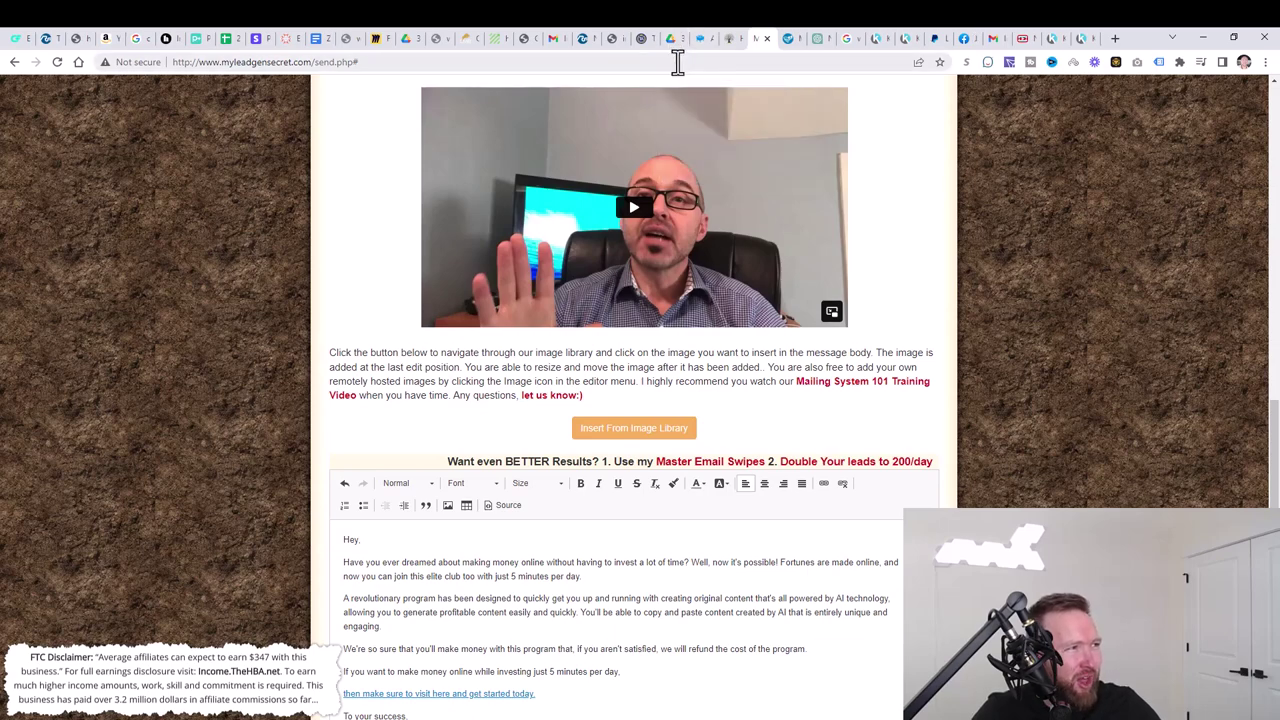
- Return to the Emerson Magic Content Machine page with the generated email result
{"action": "left_click", "coordinate": [722, 41]}
{"action": "mouse_move", "coordinate": [322, 340]}
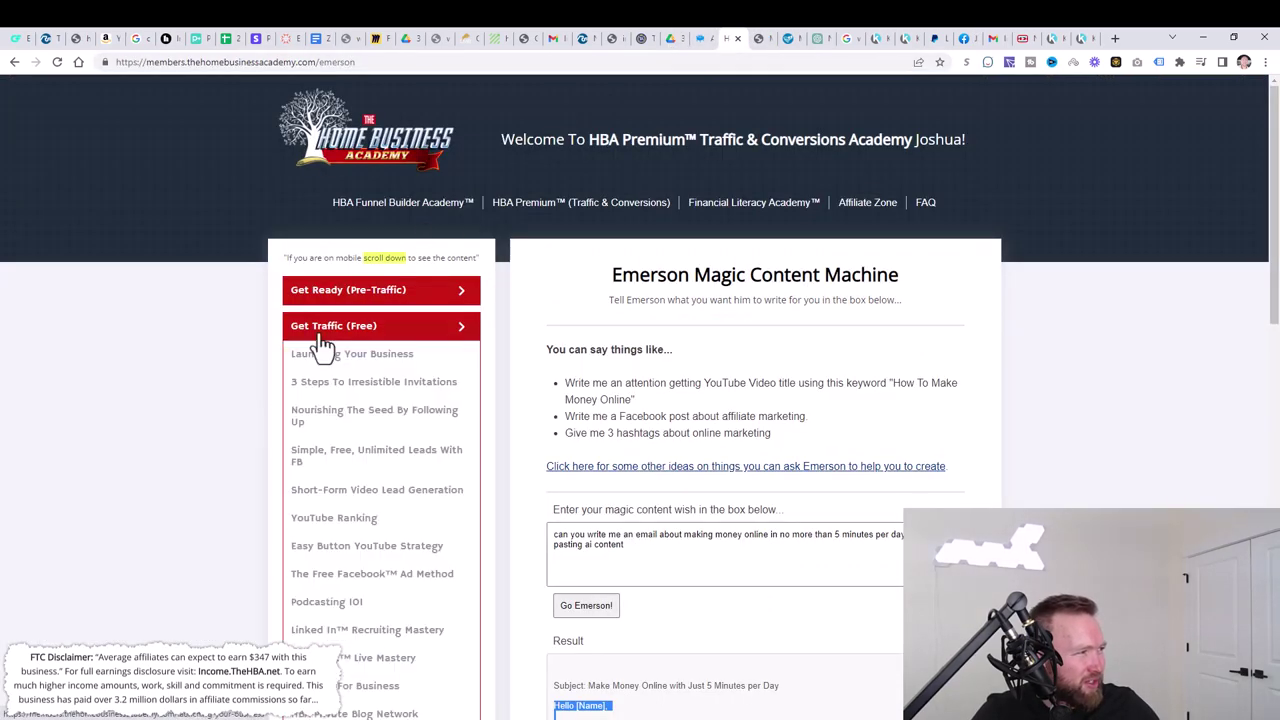